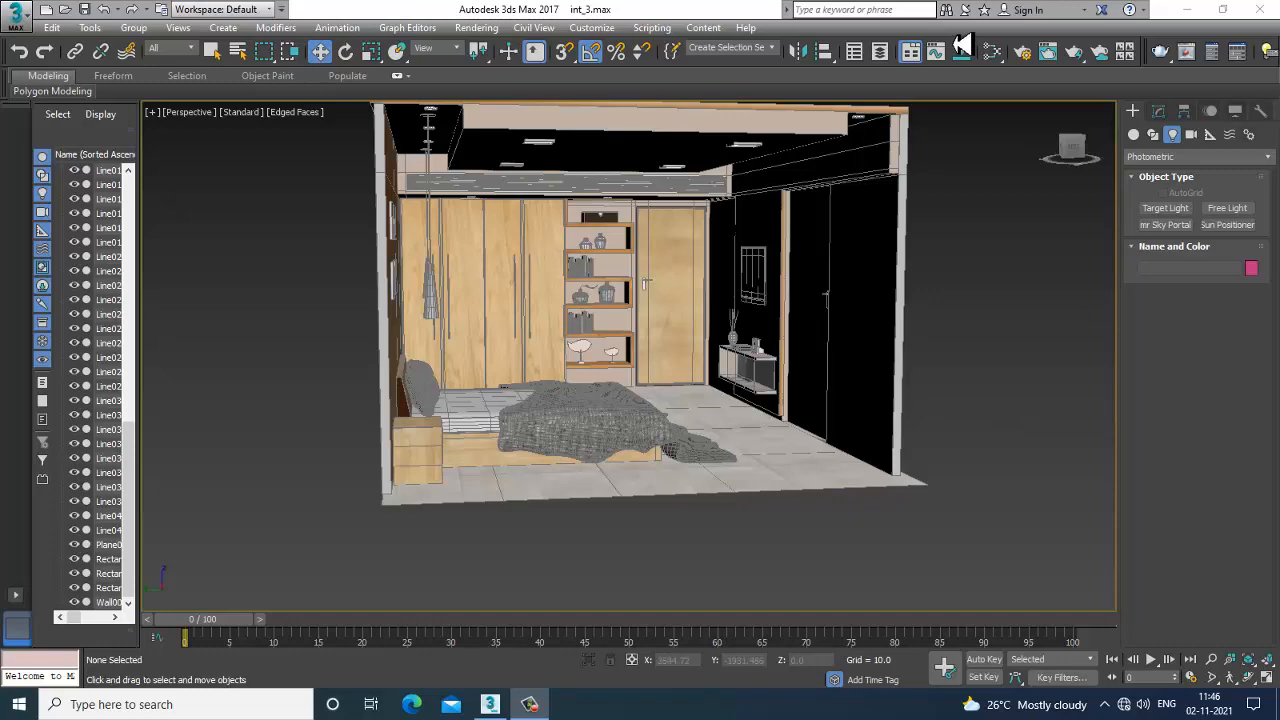
Step: Open the reference image "new int" from the inteee folder and place its window beside the bedroom model
middle_click_drag(694, 301, 680, 328, "alt")
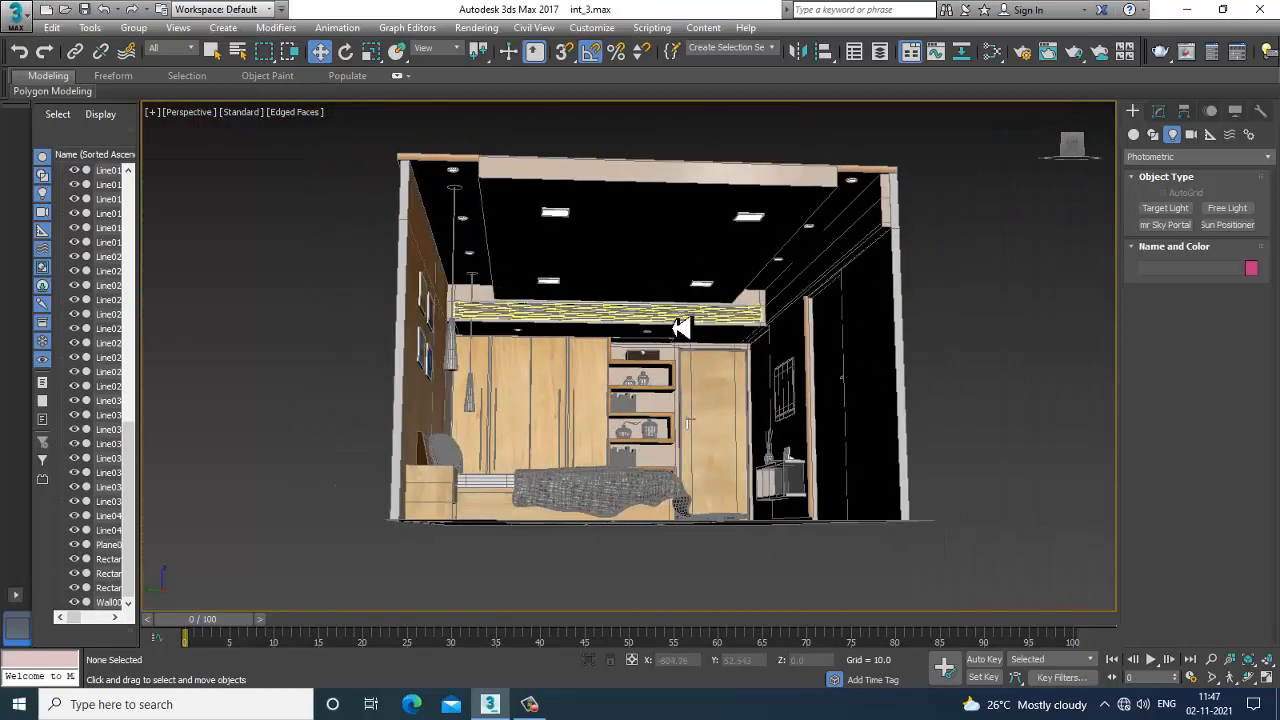
left_click(476, 27)
left_click(658, 418)
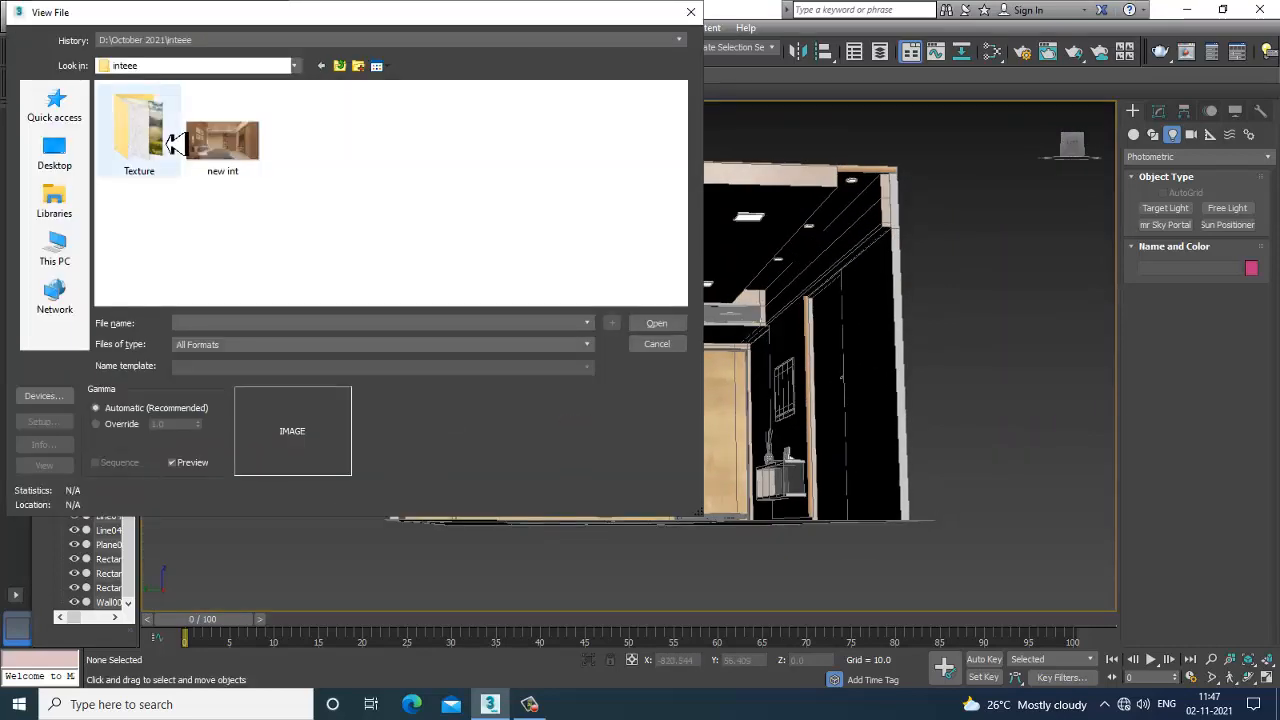
double_click(250, 155)
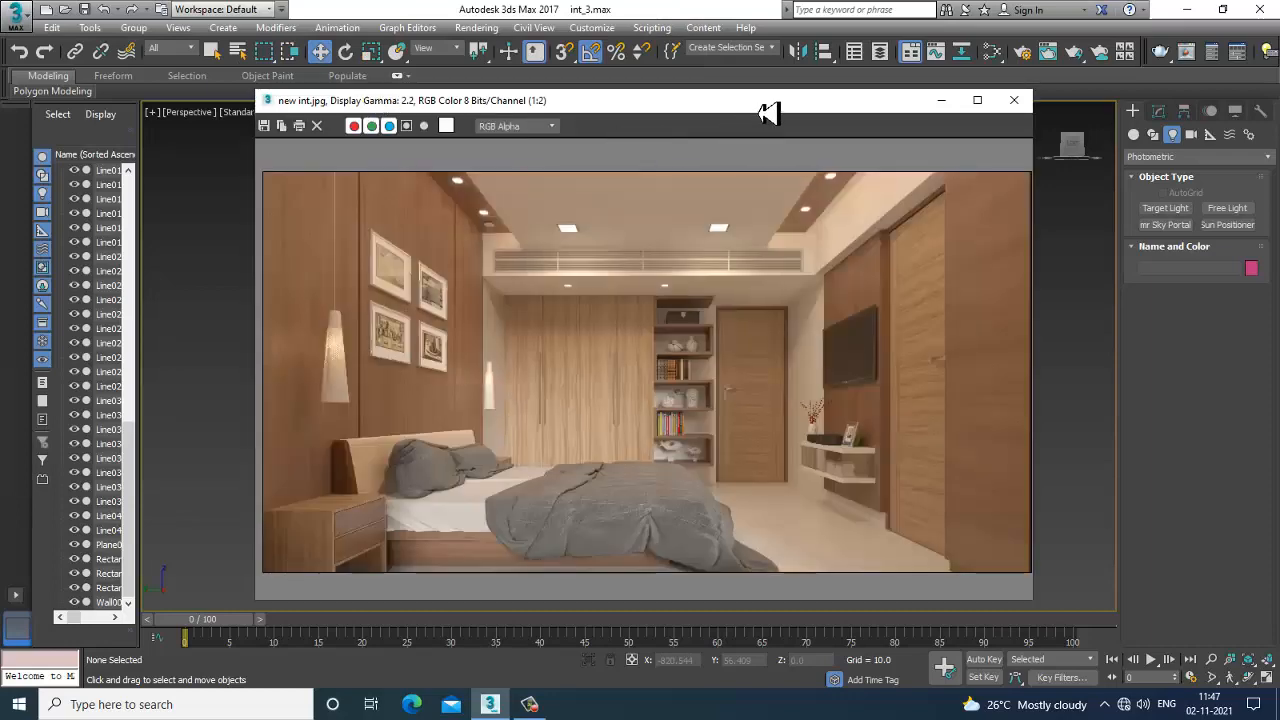
left_click_drag(762, 108, 378, 112)
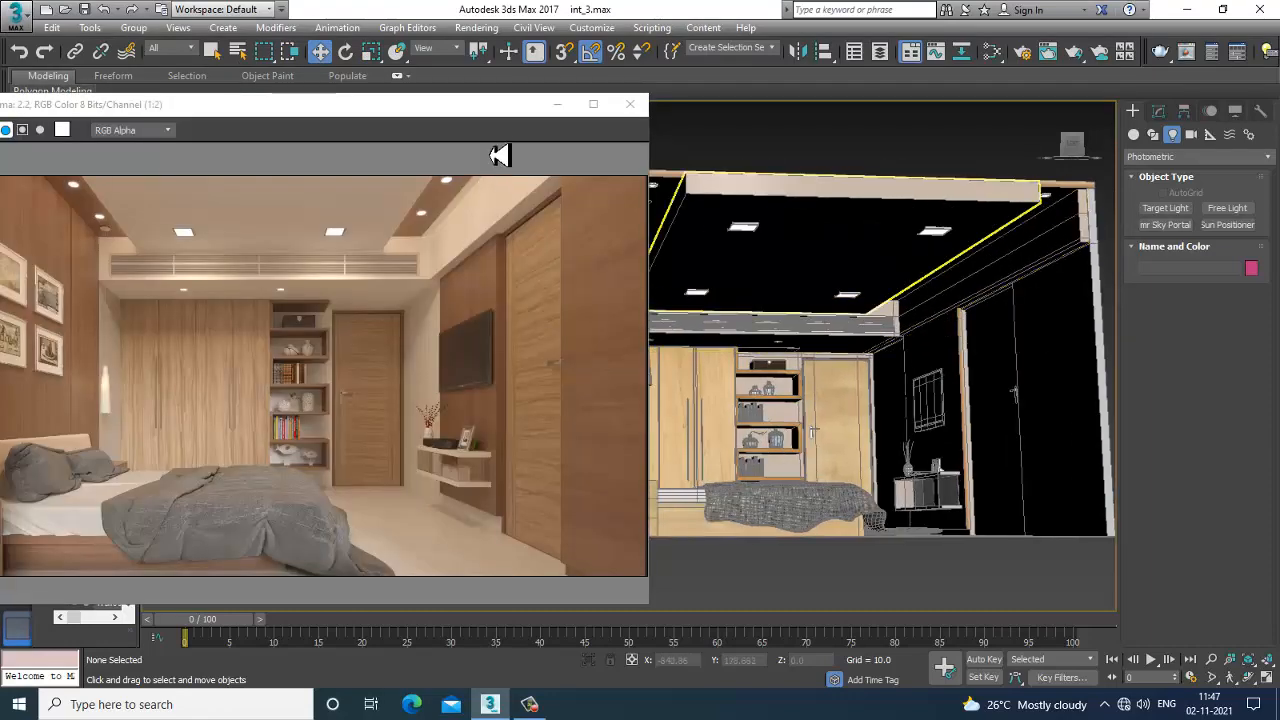
left_click_drag(505, 110, 215, 80)
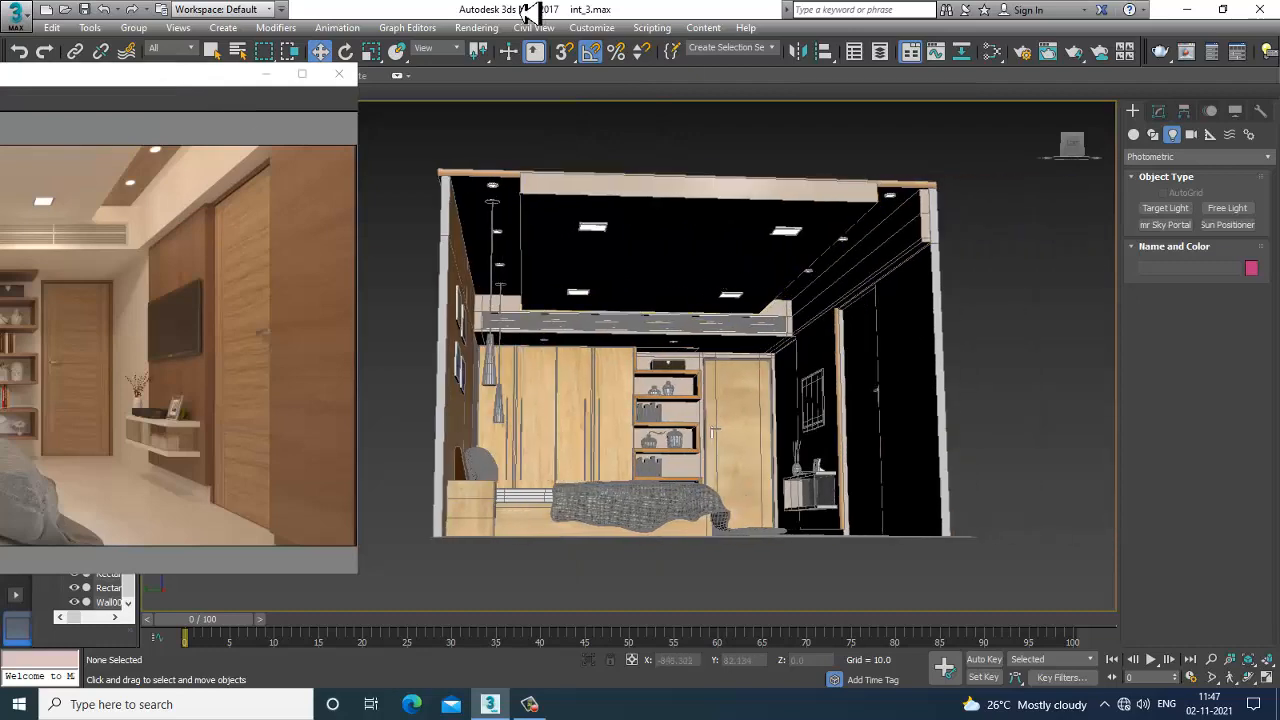
Step: Choose V-Ray Adv 3.50.04 as the renderer in the render setup
left_click(476, 27)
left_click(569, 104)
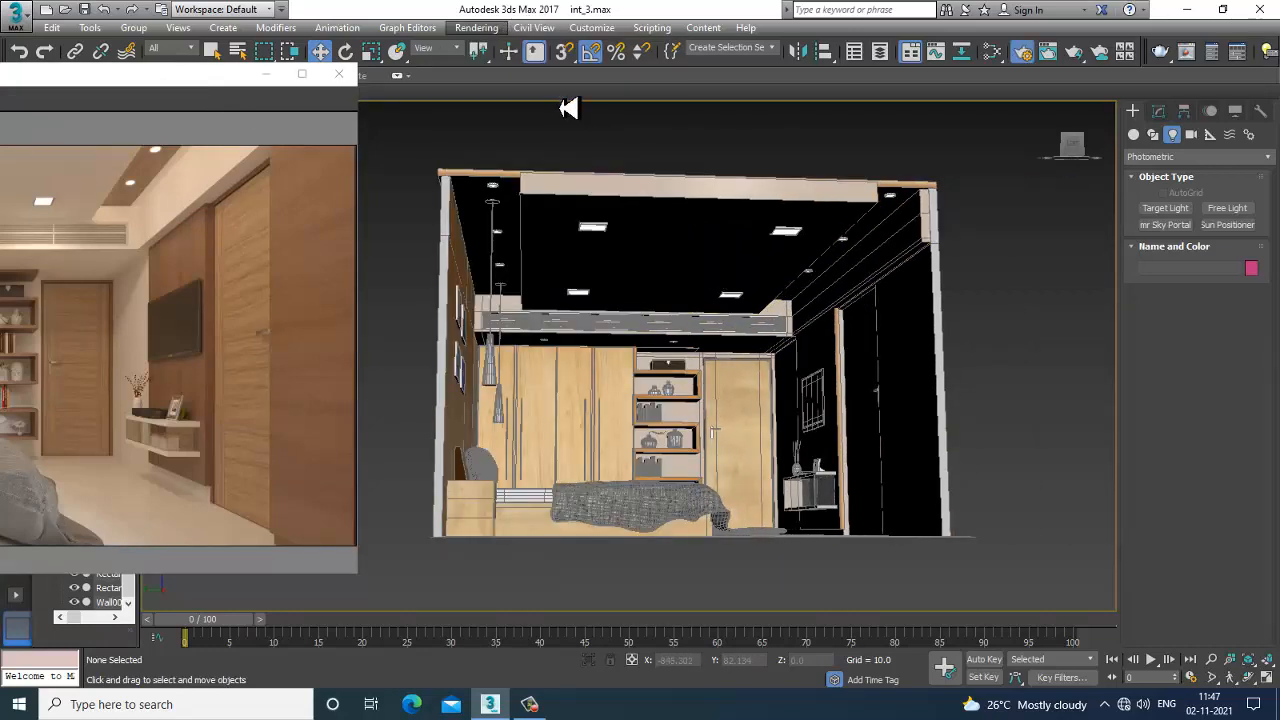
left_click(915, 163)
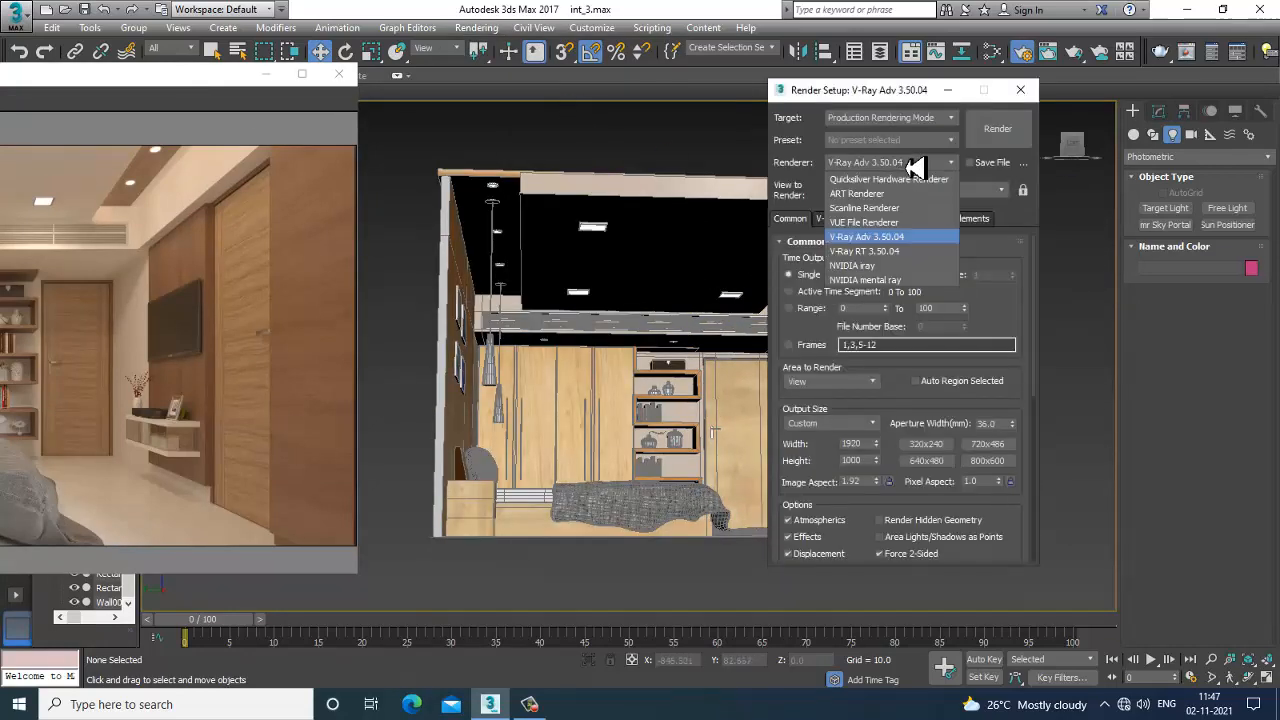
left_click(888, 237)
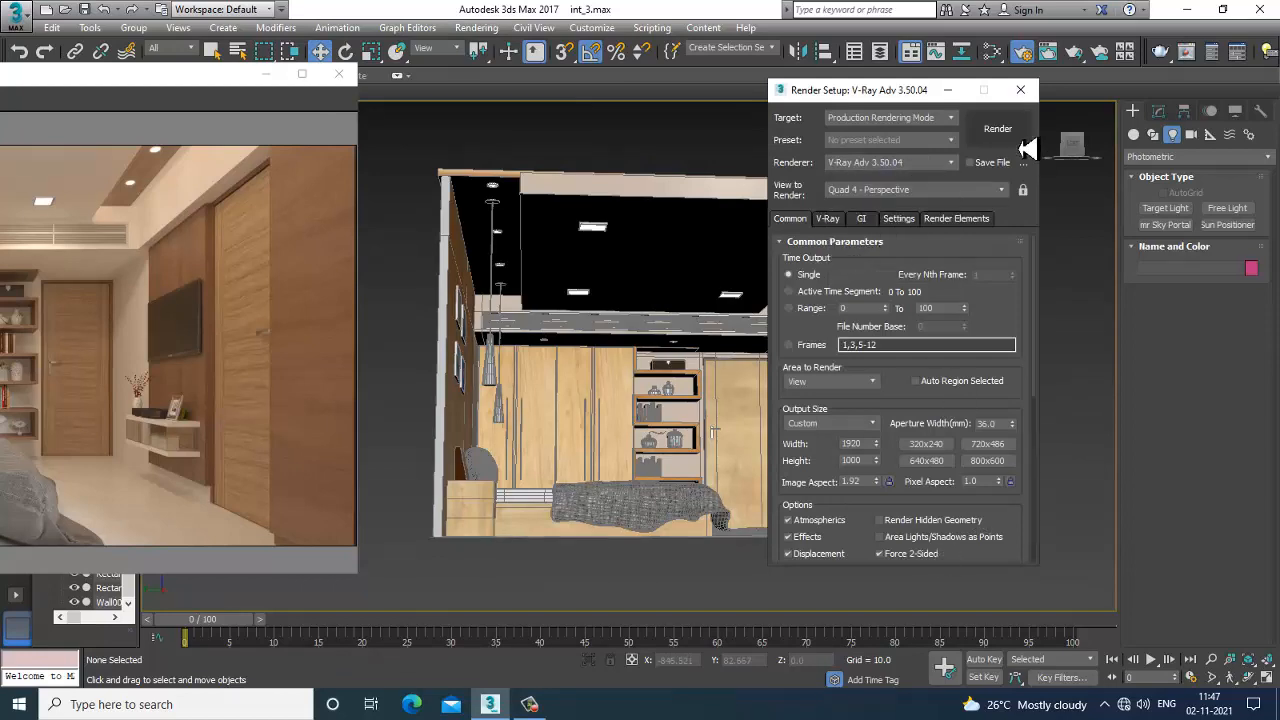
left_click(1020, 91)
Step: Create a photometric target light in the Left view, running from a square ceiling panel straight down to the floor
key("alt+w")
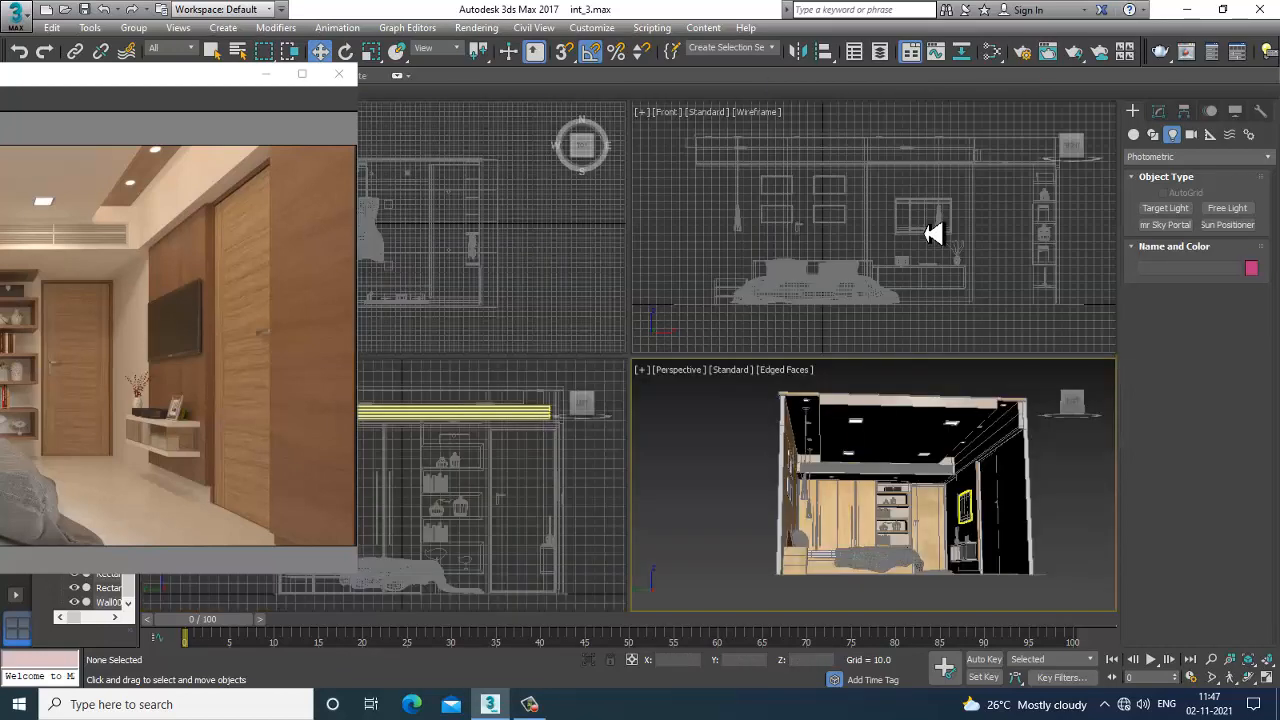
left_click(875, 232)
key("alt+w")
key("alt+w")
left_click(523, 517)
key("alt+w")
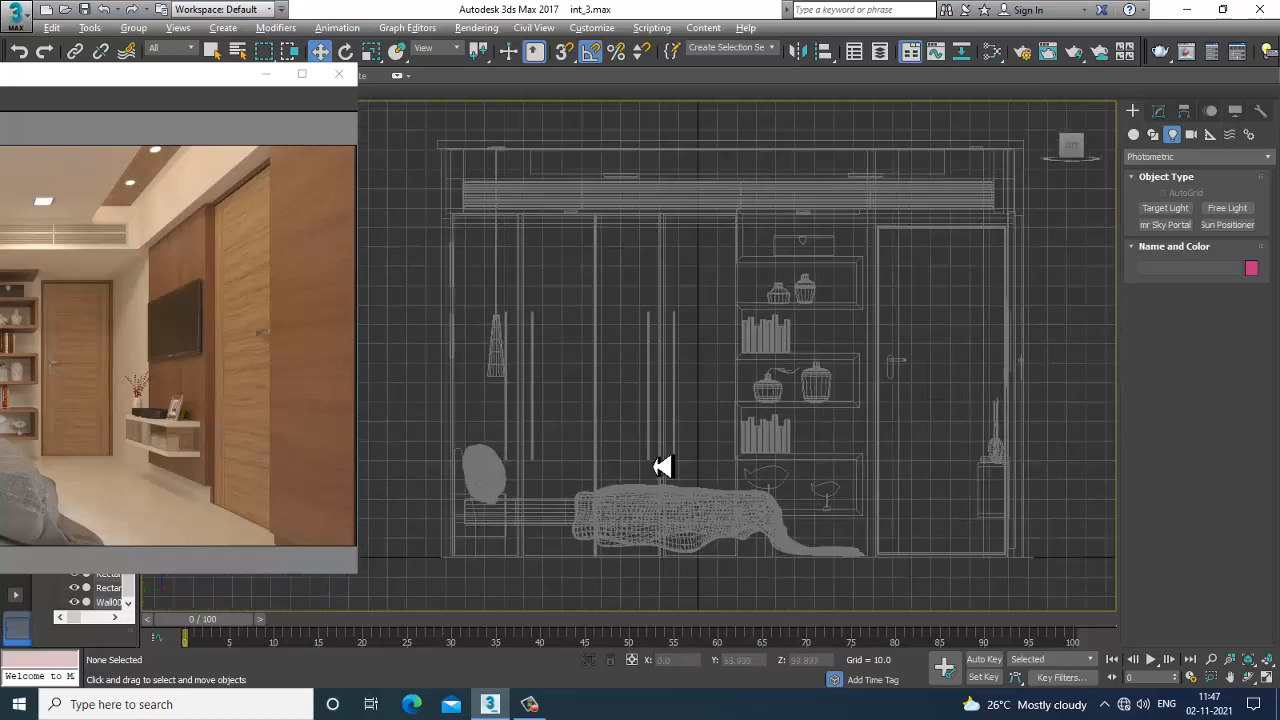
left_click(1140, 157)
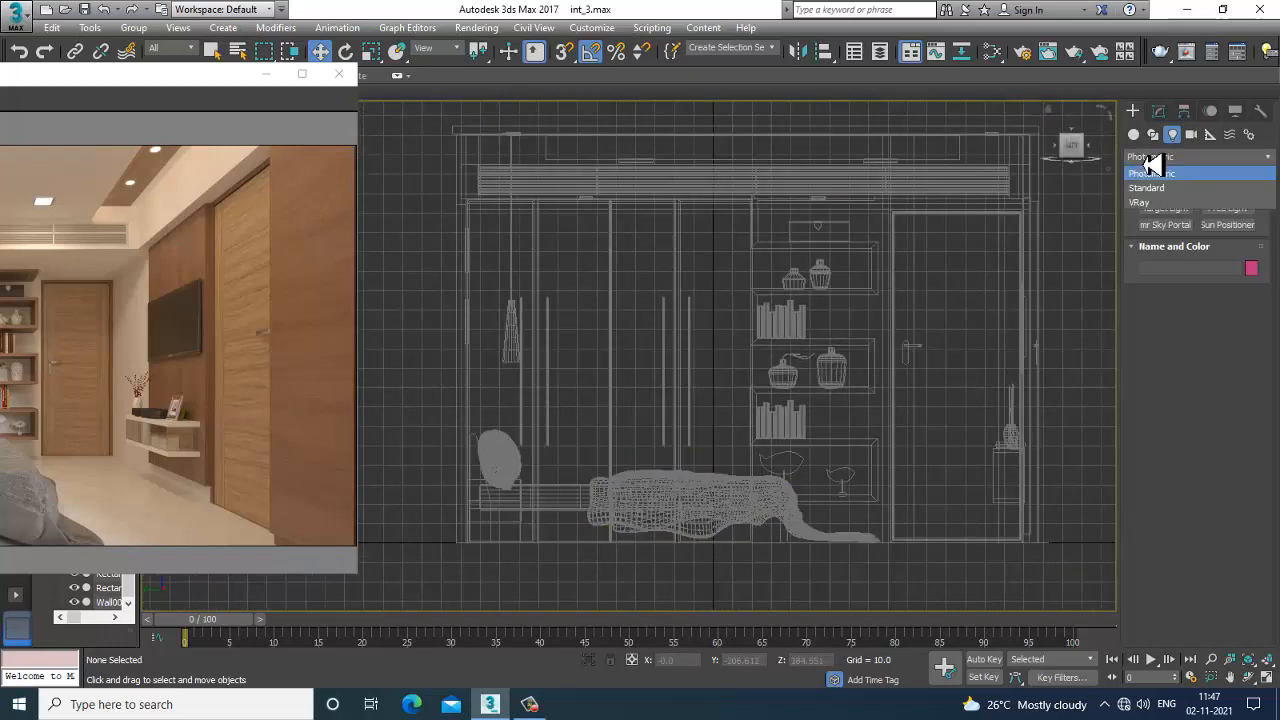
left_click(1192, 188)
left_click(1183, 160)
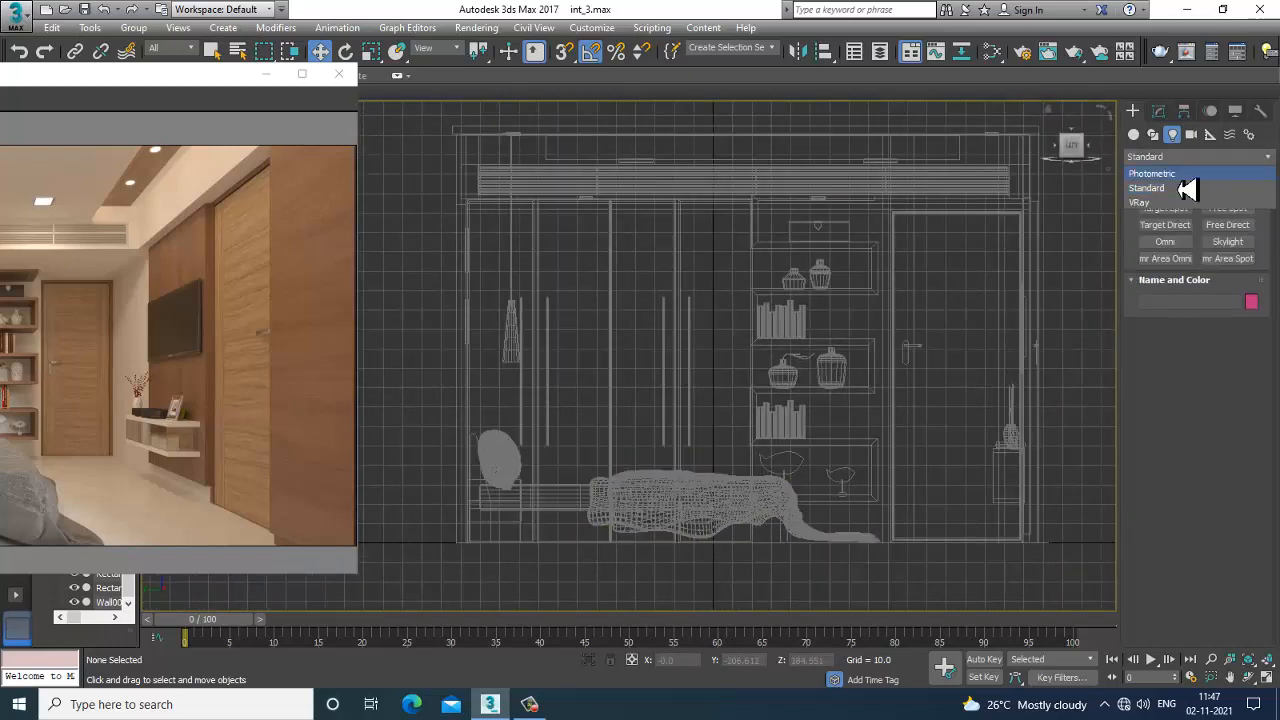
left_click(1155, 173)
left_click(1165, 208)
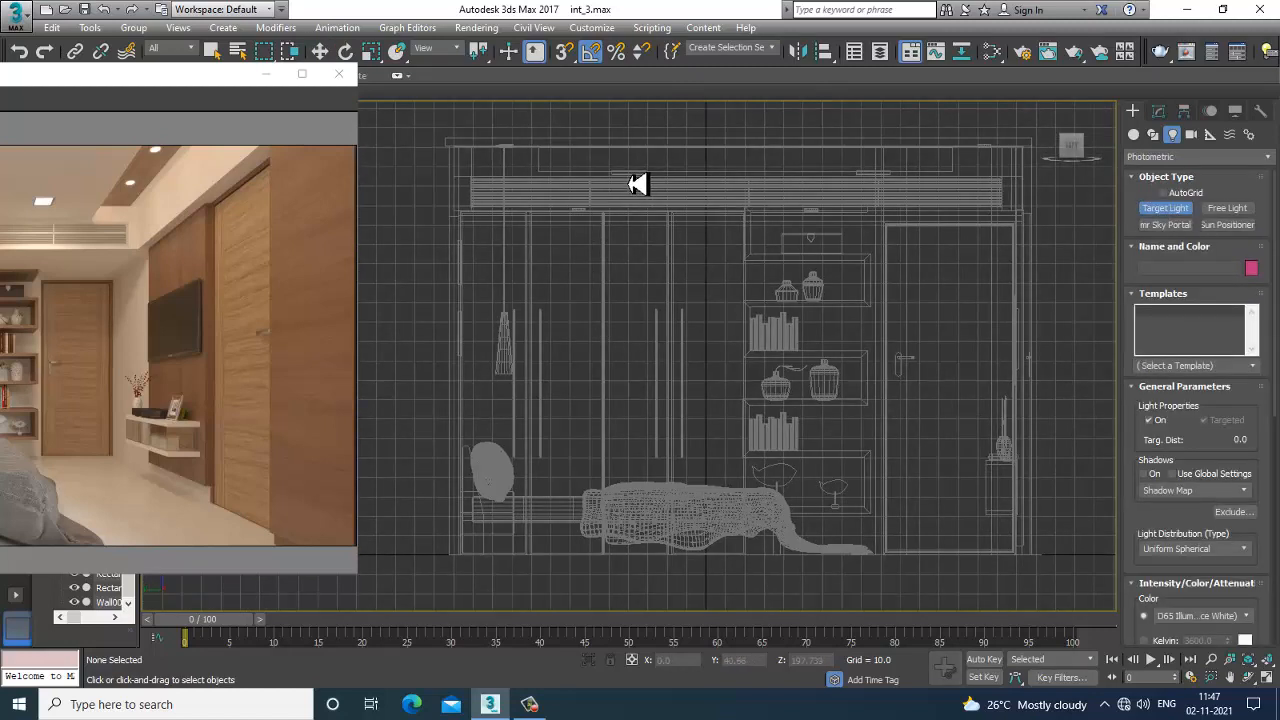
left_click_drag(630, 180, 640, 560)
right_click(663, 556)
Step: Limit the selection filter to Lights and select the new light together with its target in the perspective view
key("alt+w")
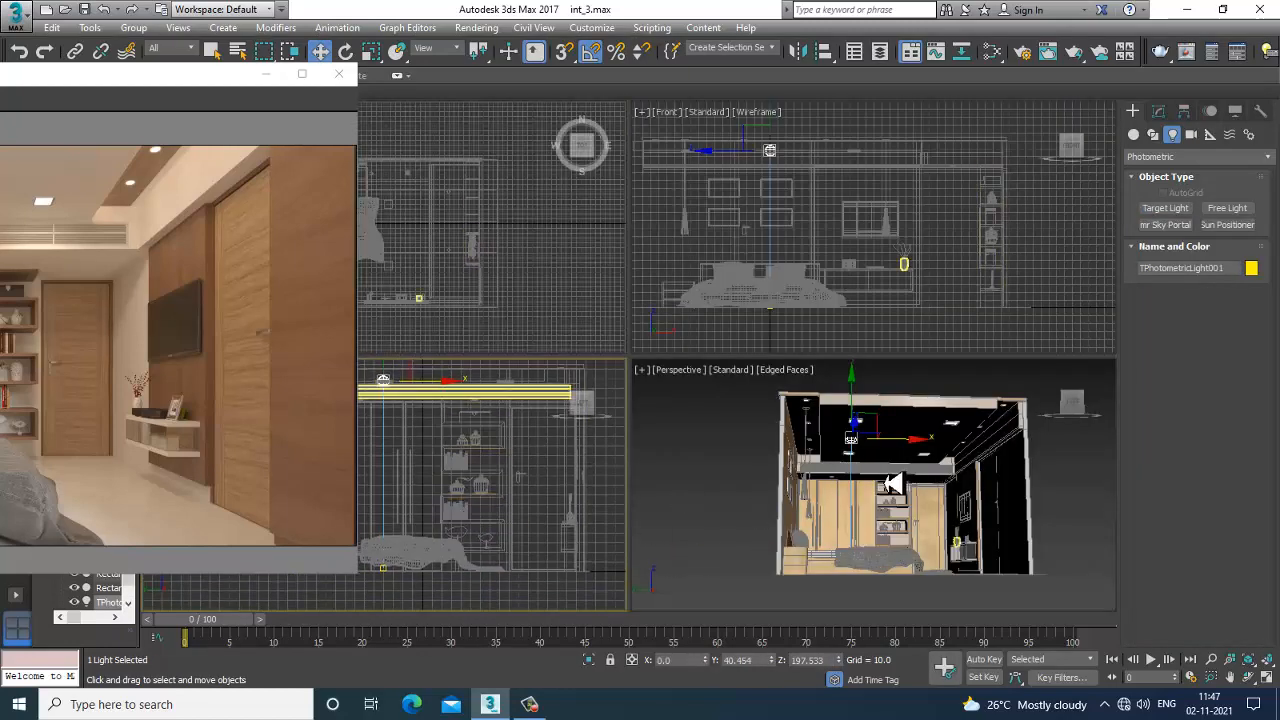
right_click(836, 482)
key("alt+w")
scroll(830, 440, "up", 8)
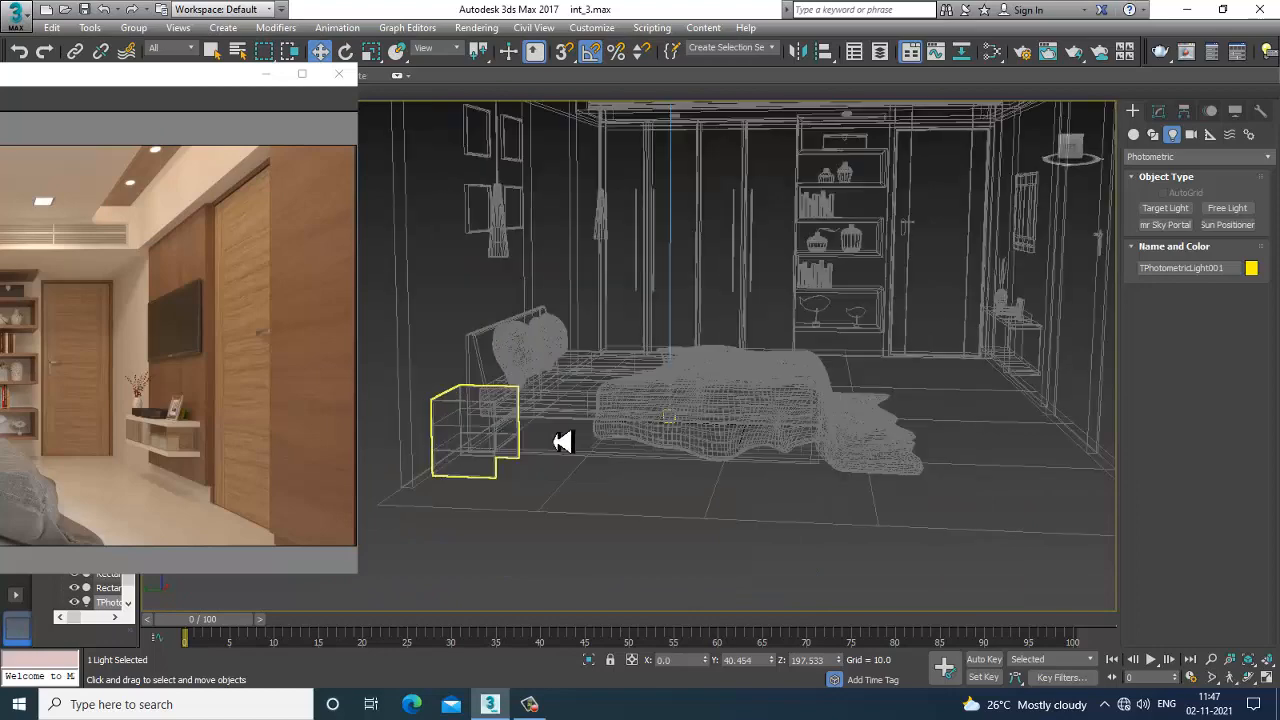
left_click(681, 424, "ctrl")
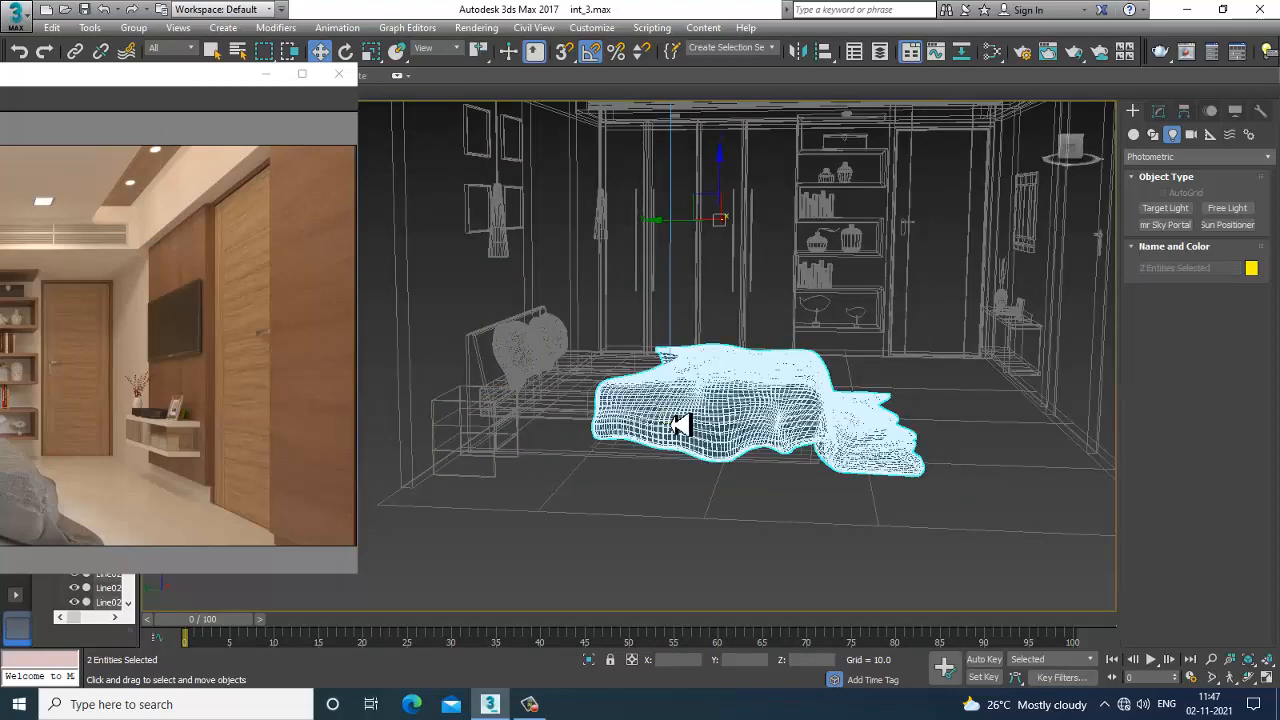
left_click(195, 49)
left_click(196, 96)
left_click(684, 434)
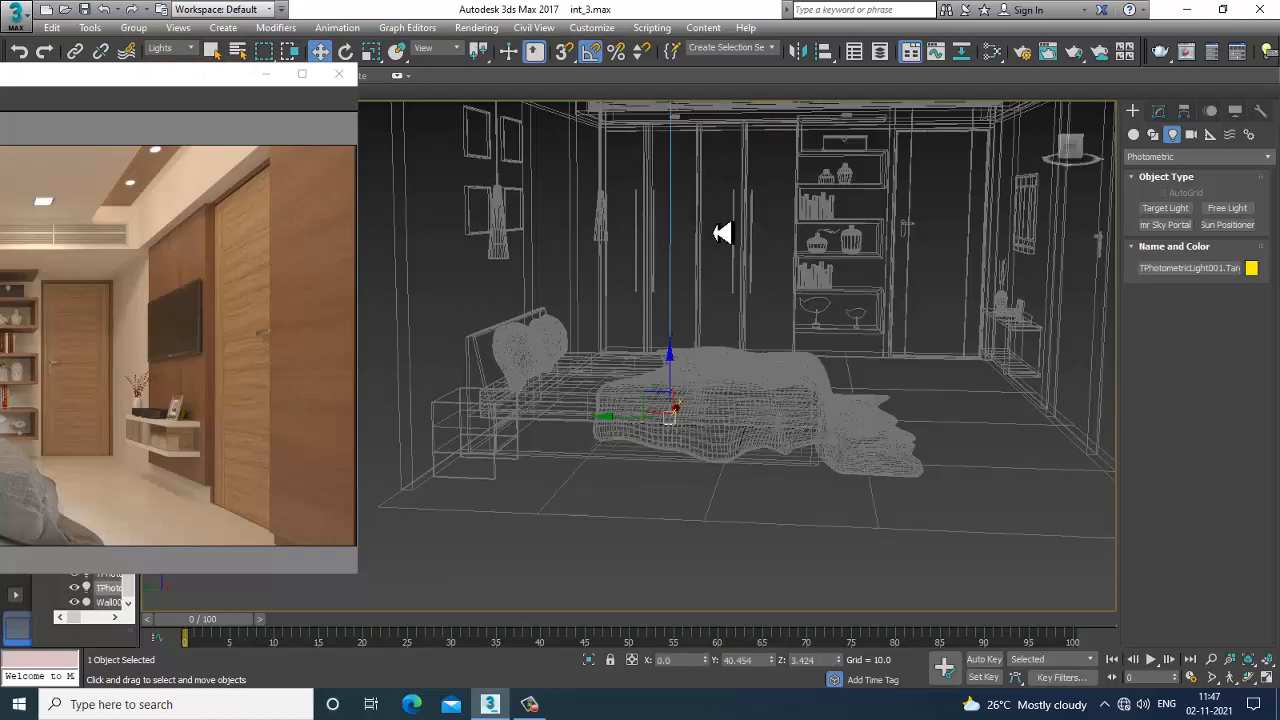
middle_click_drag(726, 234, 722, 327)
left_click(673, 168)
Step: Move the light and its target in the Top view to about X 105, onto the ceiling panel beside the bed, and return to shaded perspective
key("alt+w")
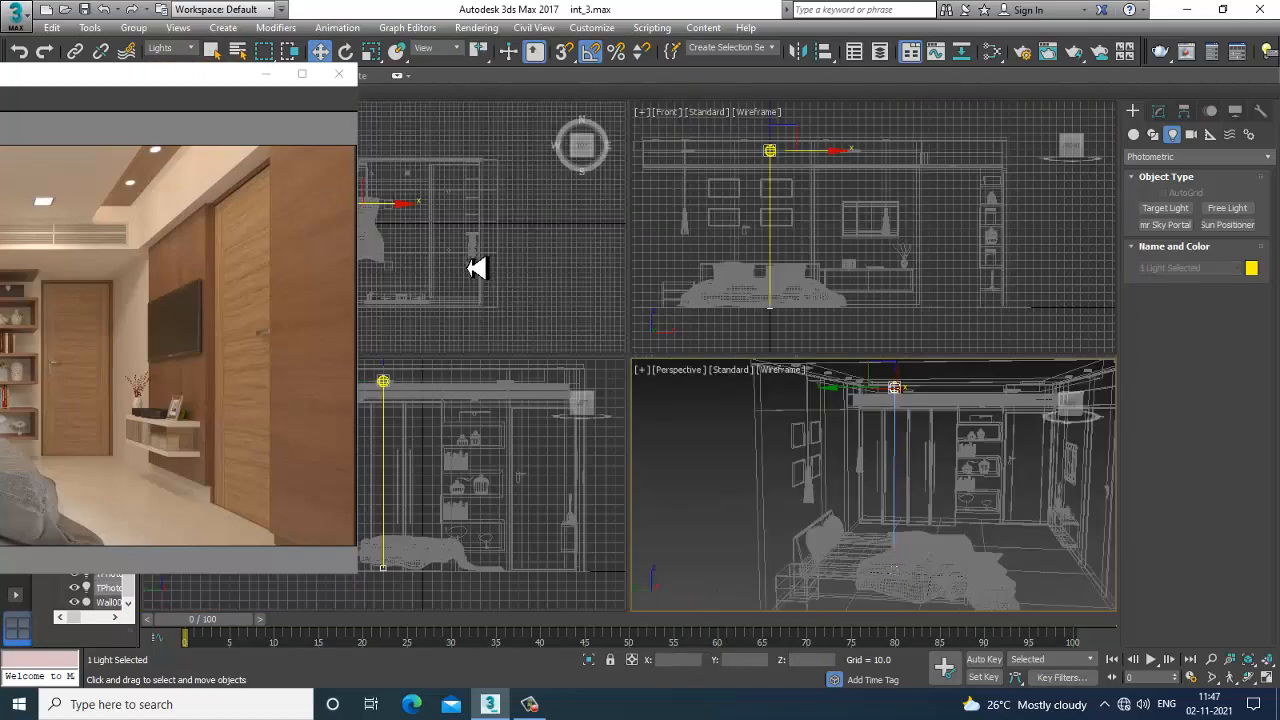
middle_click_drag(514, 257, 488, 255)
key("alt+w")
scroll(655, 325, "up", 4)
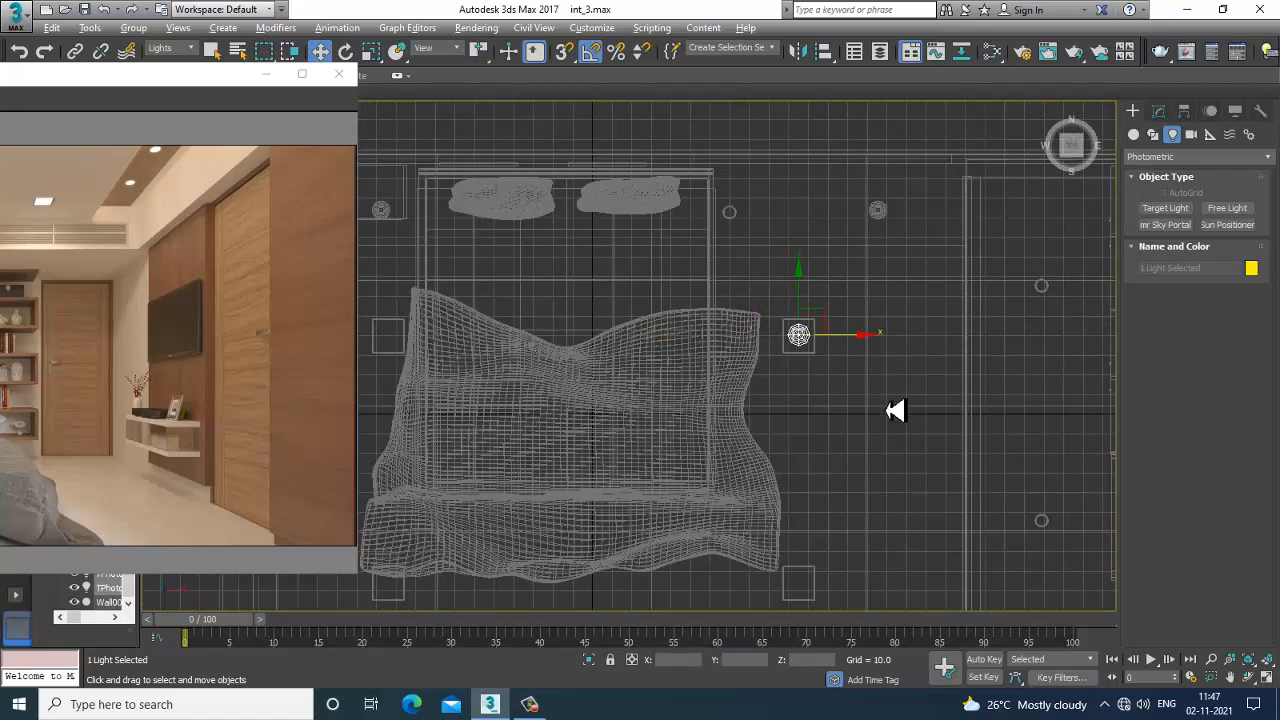
key("alt+w")
right_click(955, 452)
key("alt+w")
key("F3")
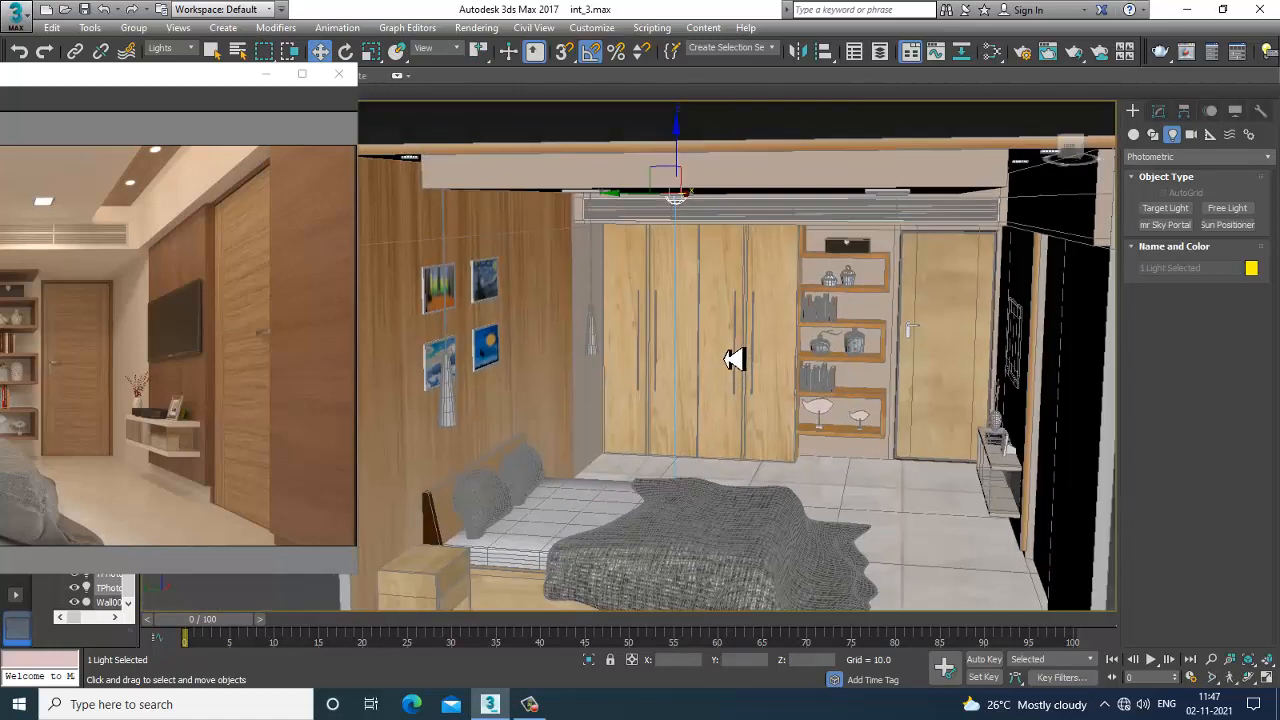
Step: Select the ceiling light on its own, without its target, and open its parameters for editing
left_click(678, 206)
middle_click_drag(732, 265, 762, 298, "alt")
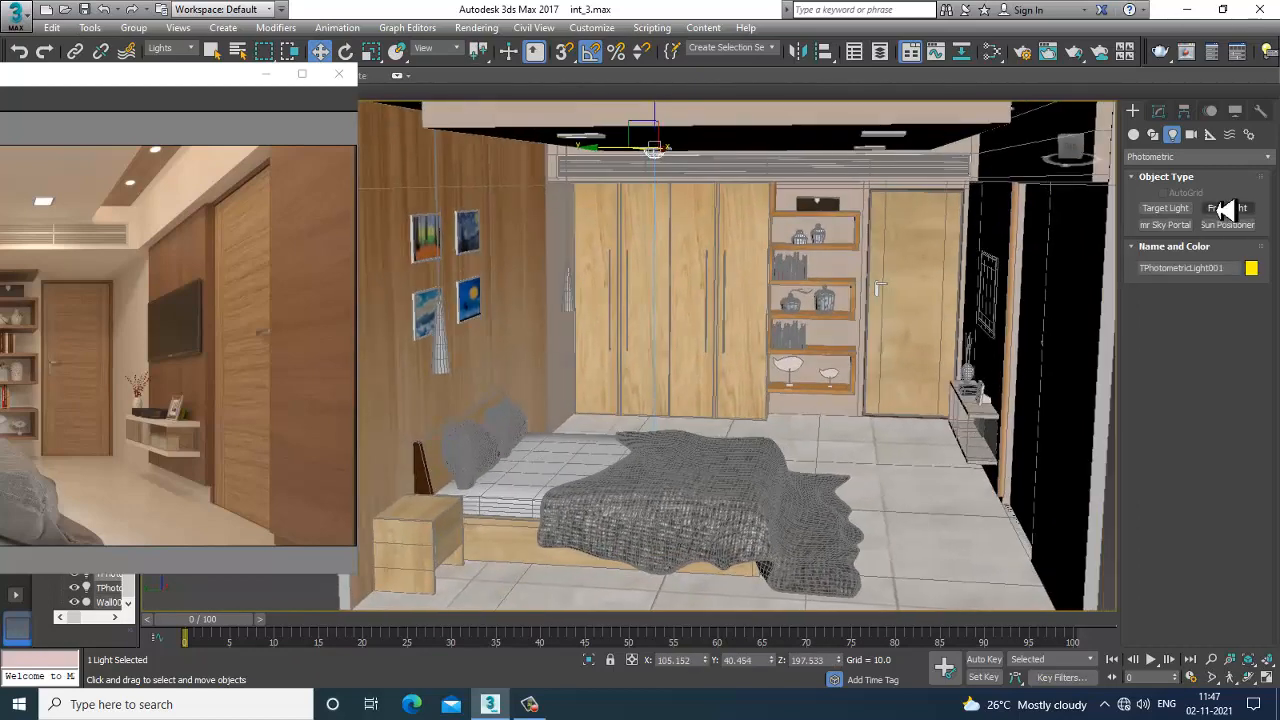
left_click(1160, 112)
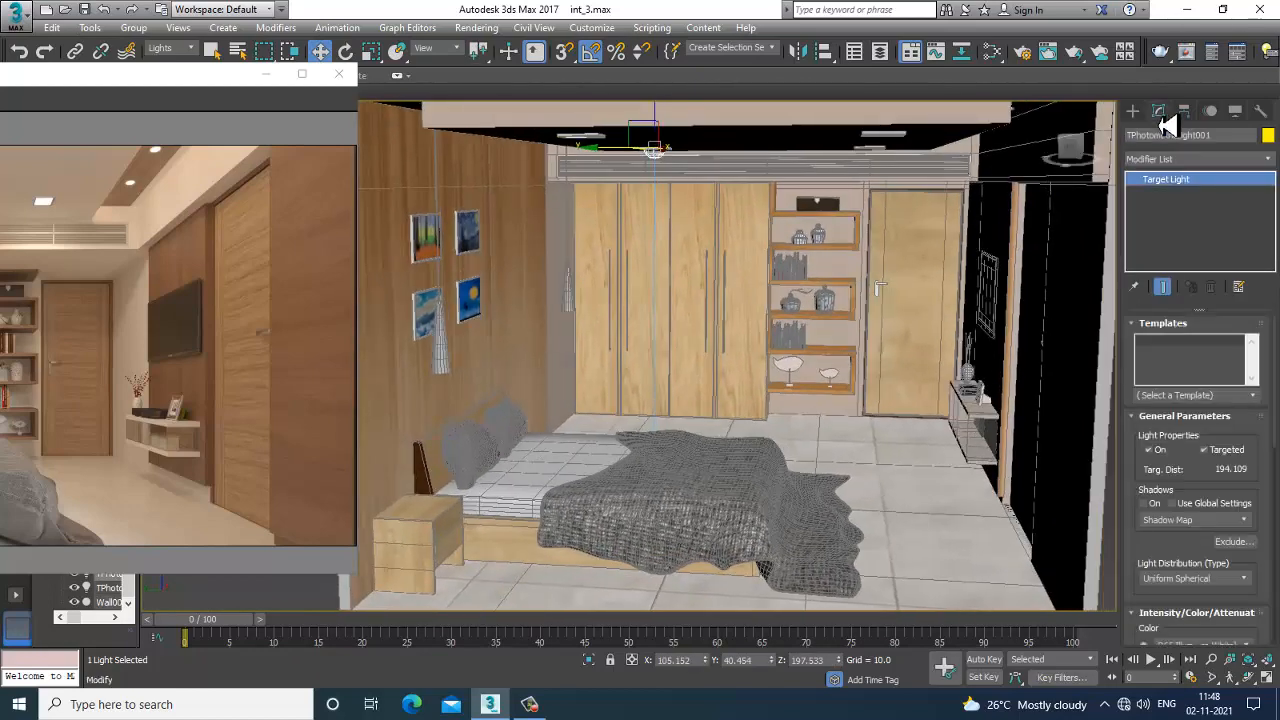
Step: Lower the reference image window and switch the perspective viewport to High Quality shading
left_click_drag(223, 86, 223, 292)
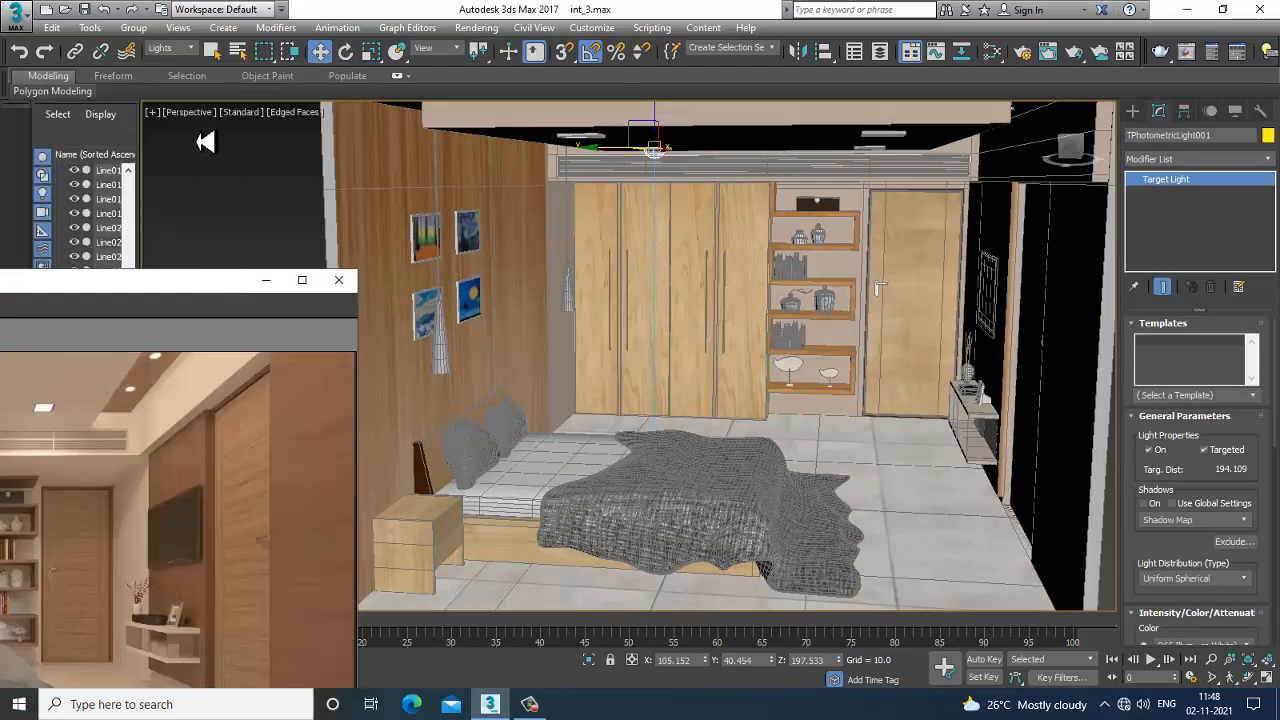
left_click(262, 121)
left_click(295, 126)
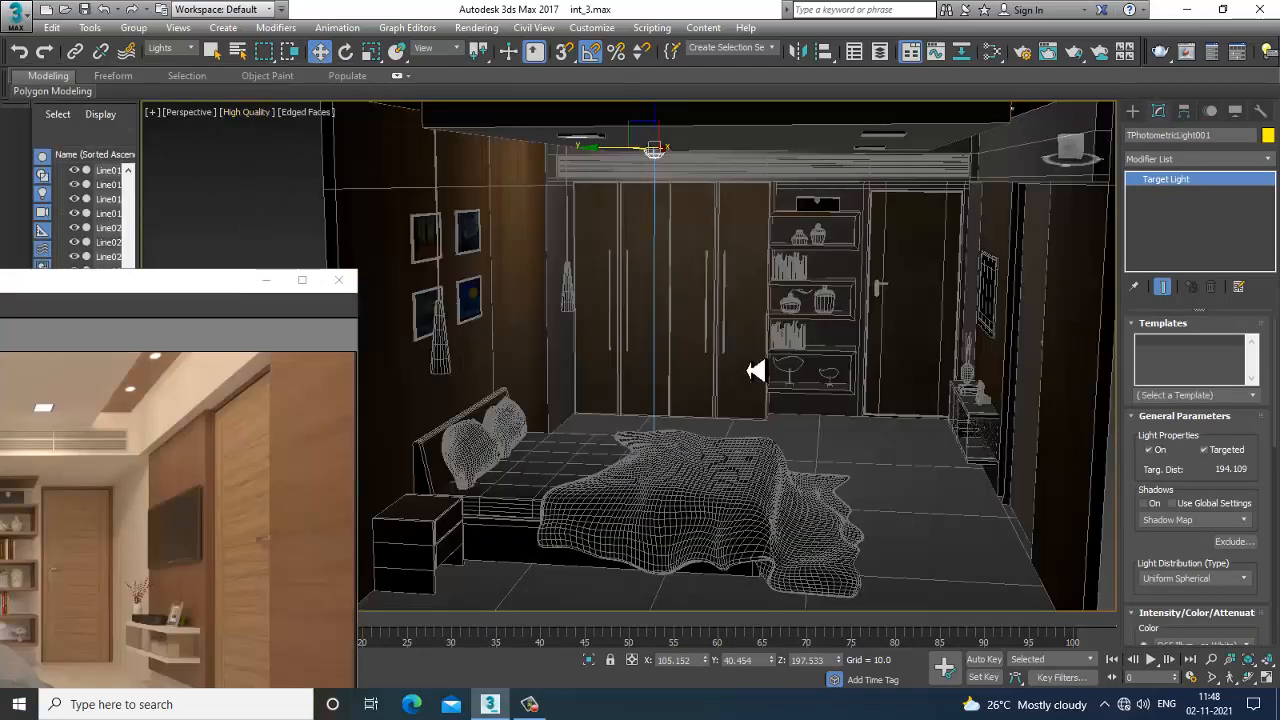
mouse_move(754, 300)
middle_mouse_down("alt")
mouse_move(763, 342)
mouse_move(786, 286)
mouse_move(717, 307)
middle_mouse_up("alt")
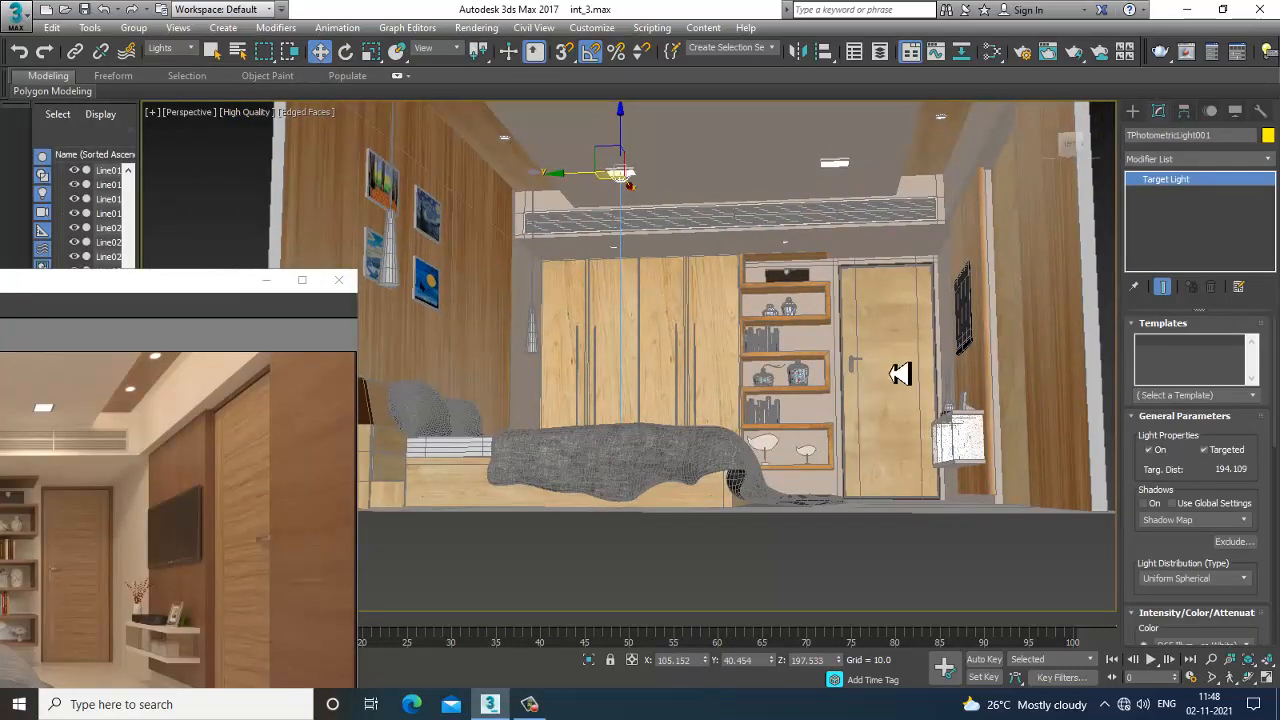
Step: Turn on the light's shadows with the VRayShadow type and set its light distribution to Uniform Diffuse
left_click(1150, 504)
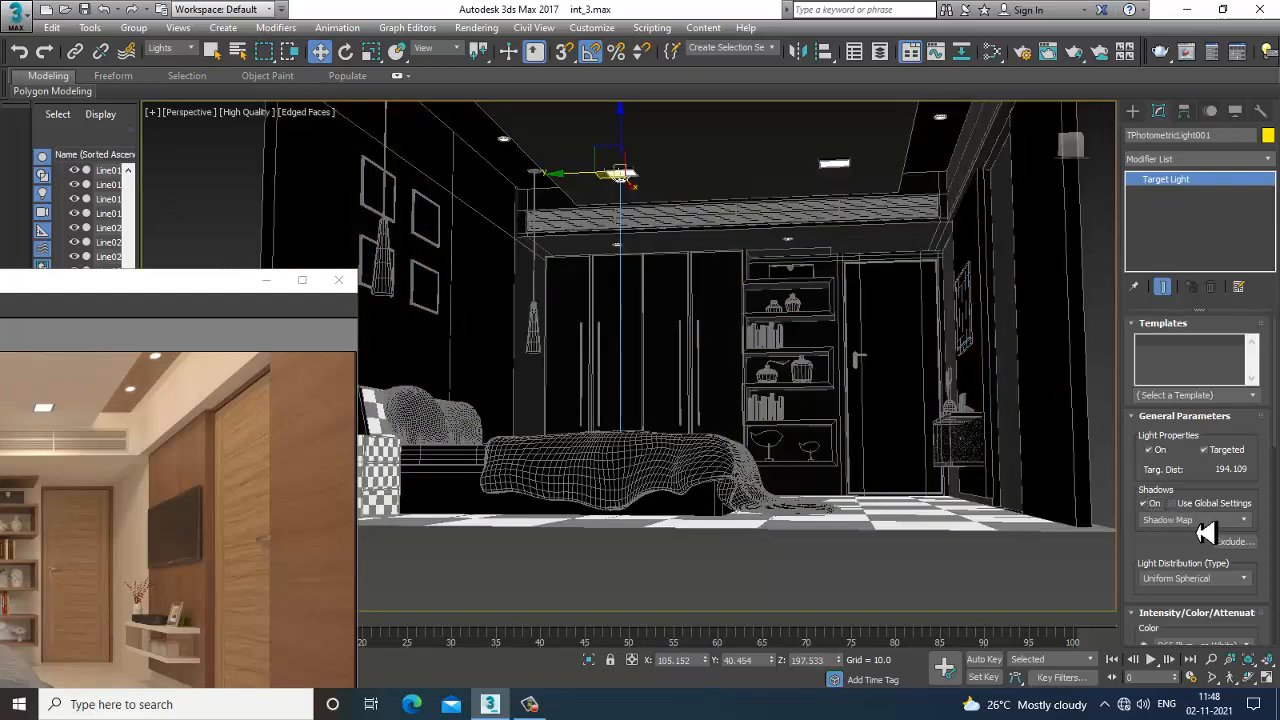
left_click(1204, 520)
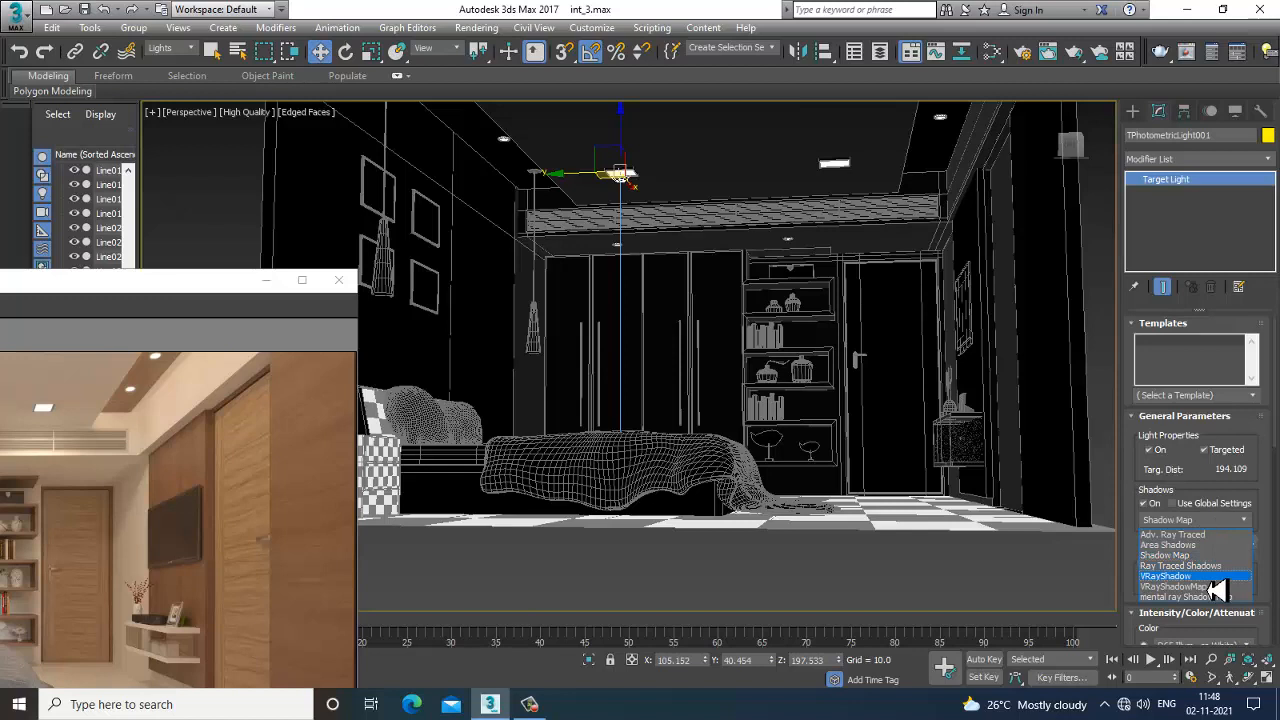
left_click(1212, 577)
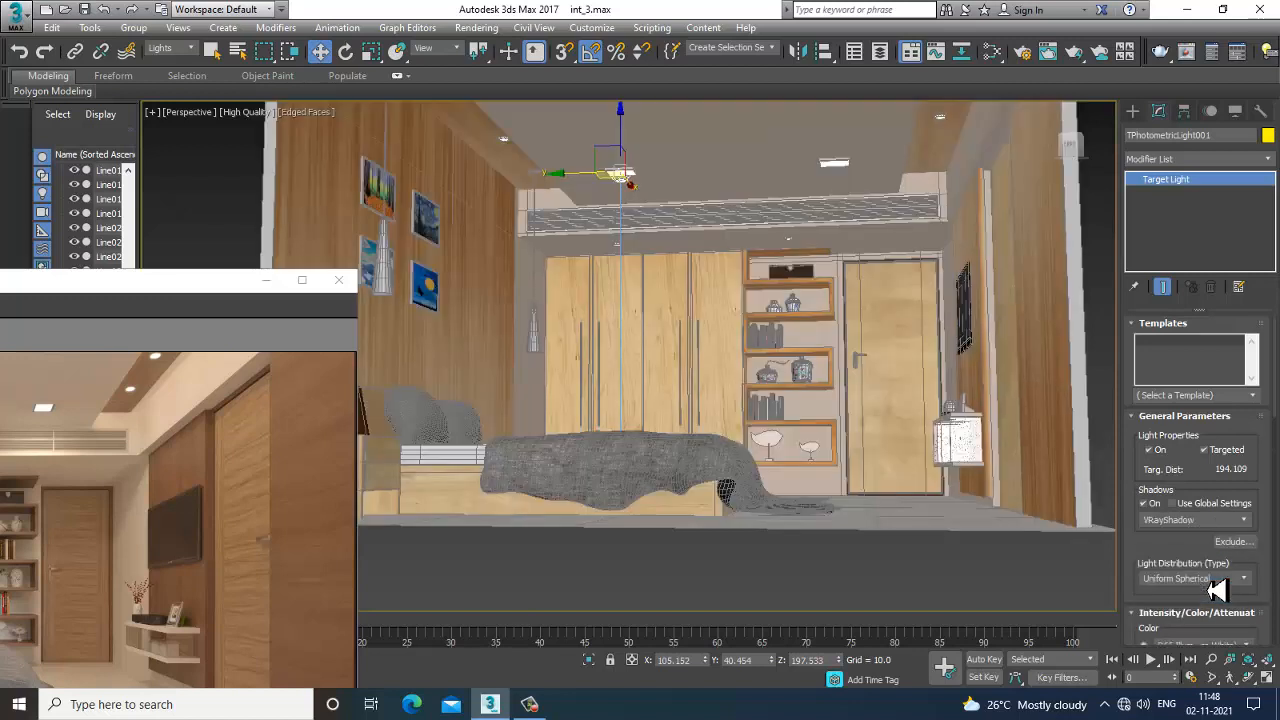
left_click(1213, 579)
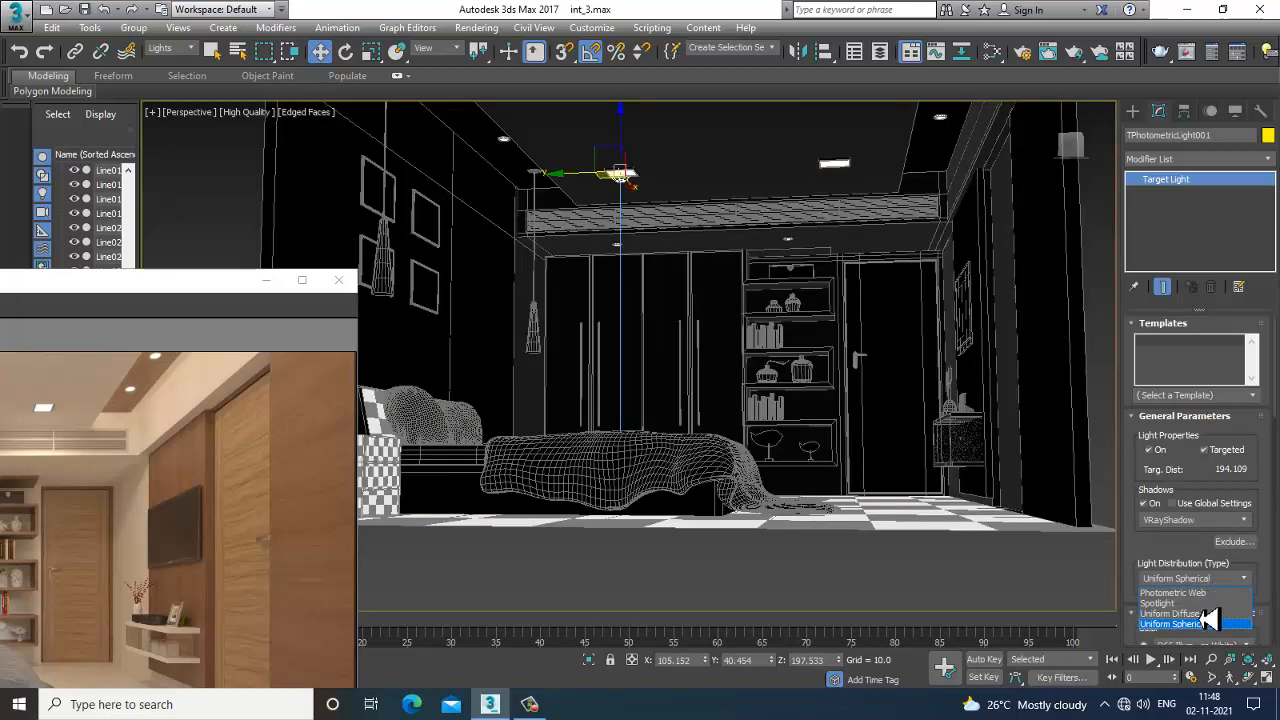
left_click(1207, 614)
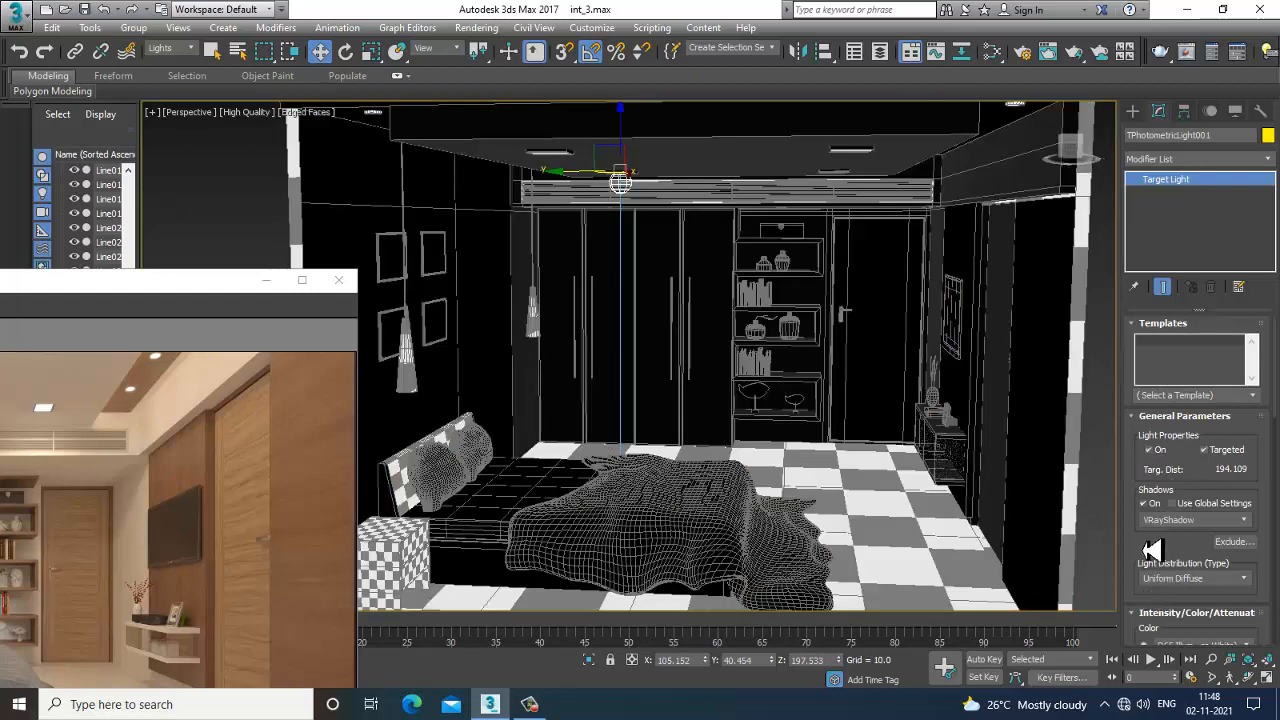
Step: Set the light's color preset to Halogen (Warm)
left_click_drag(1152, 549, 1153, 351)
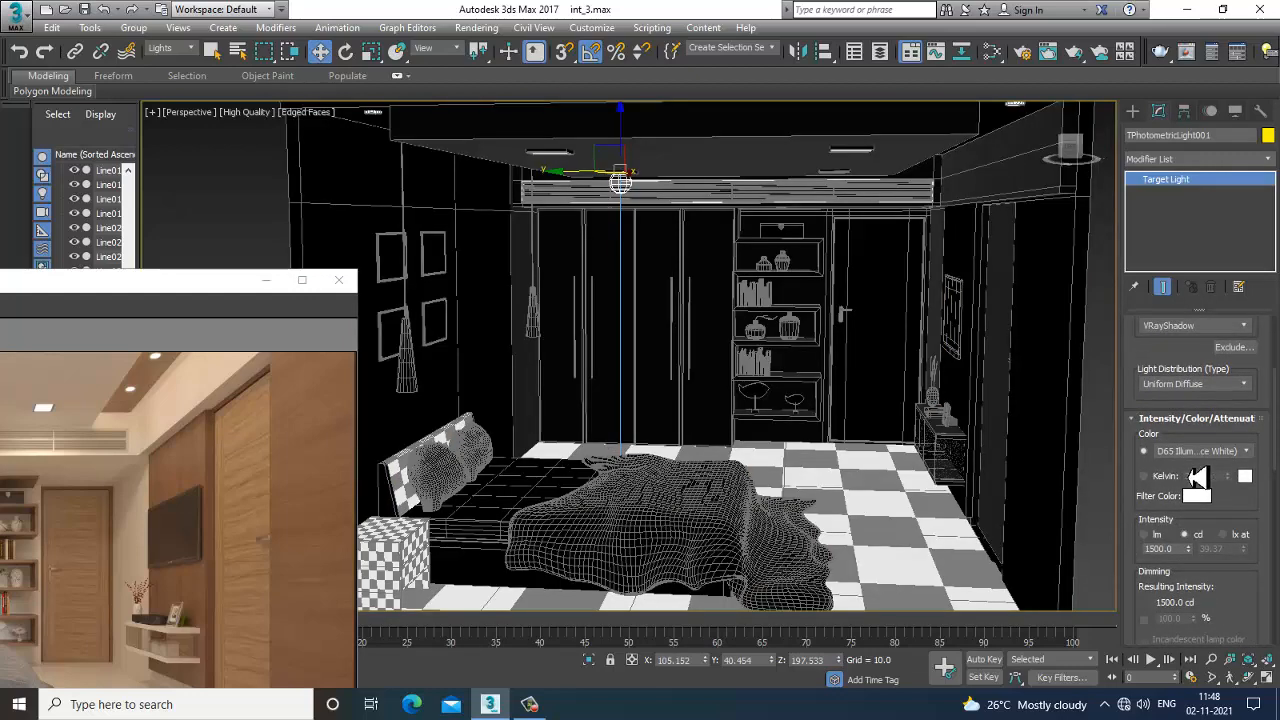
left_click(1200, 451)
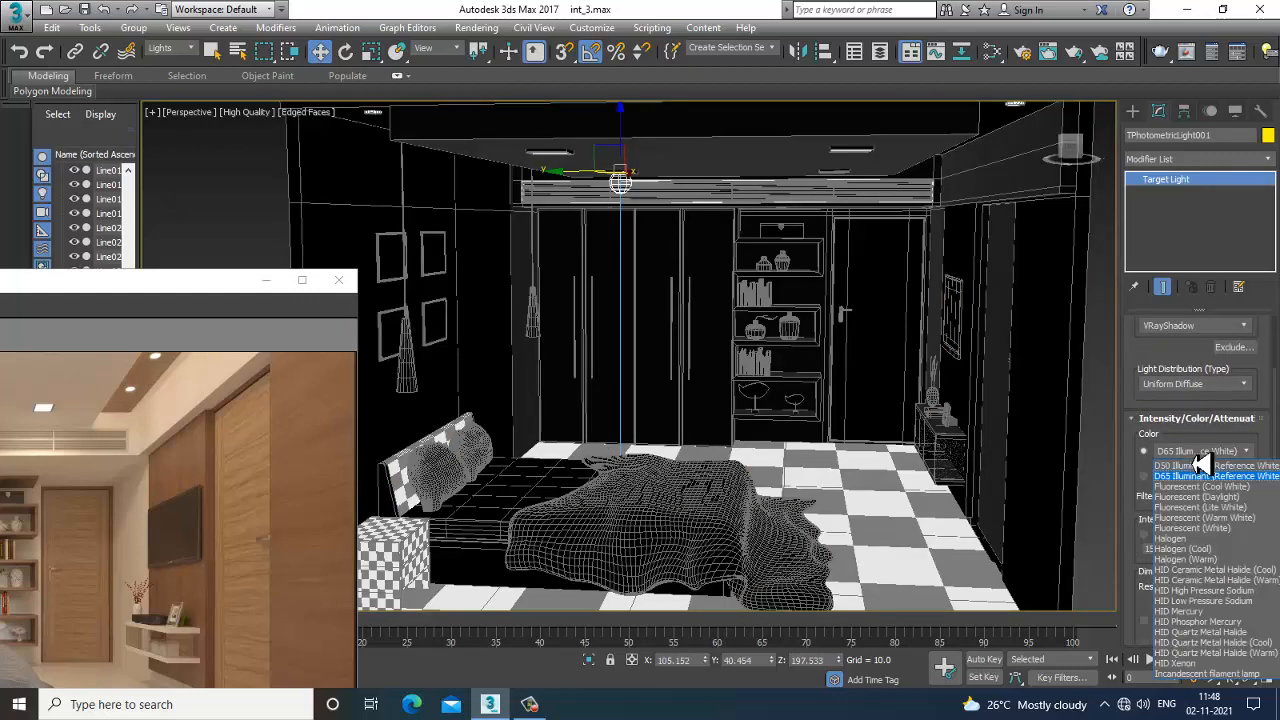
left_click(1216, 520)
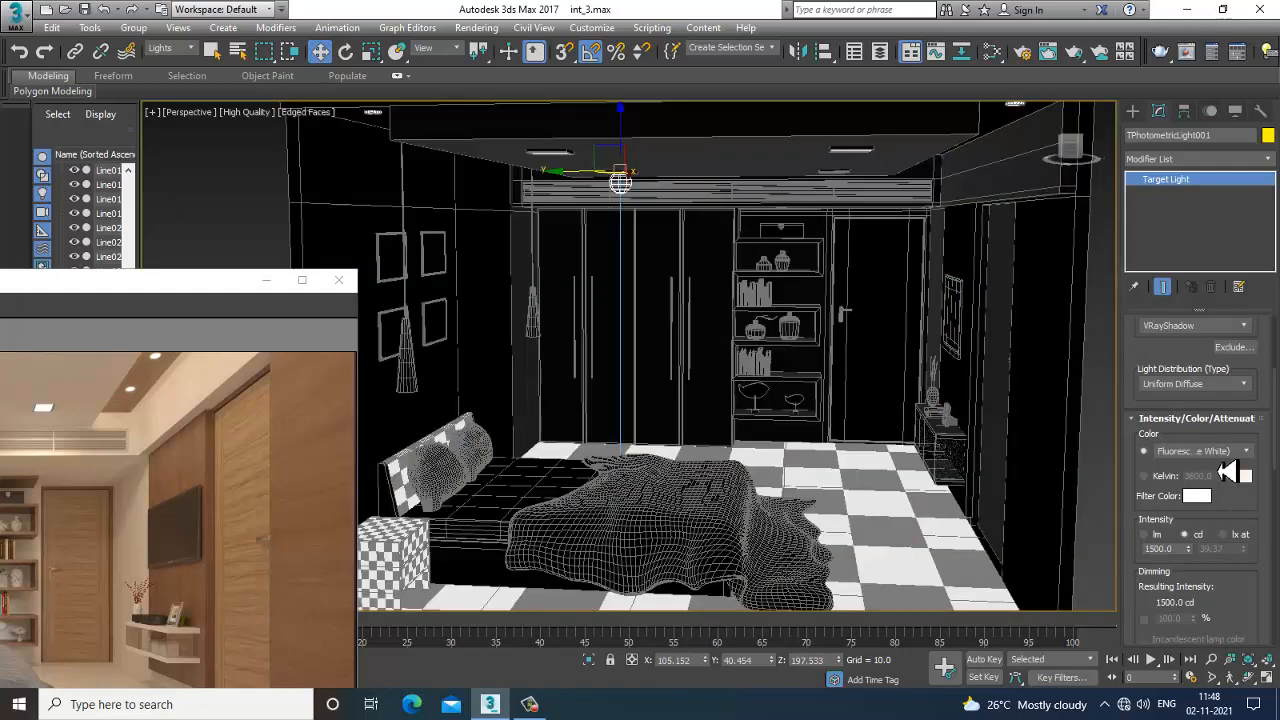
left_click(1232, 452)
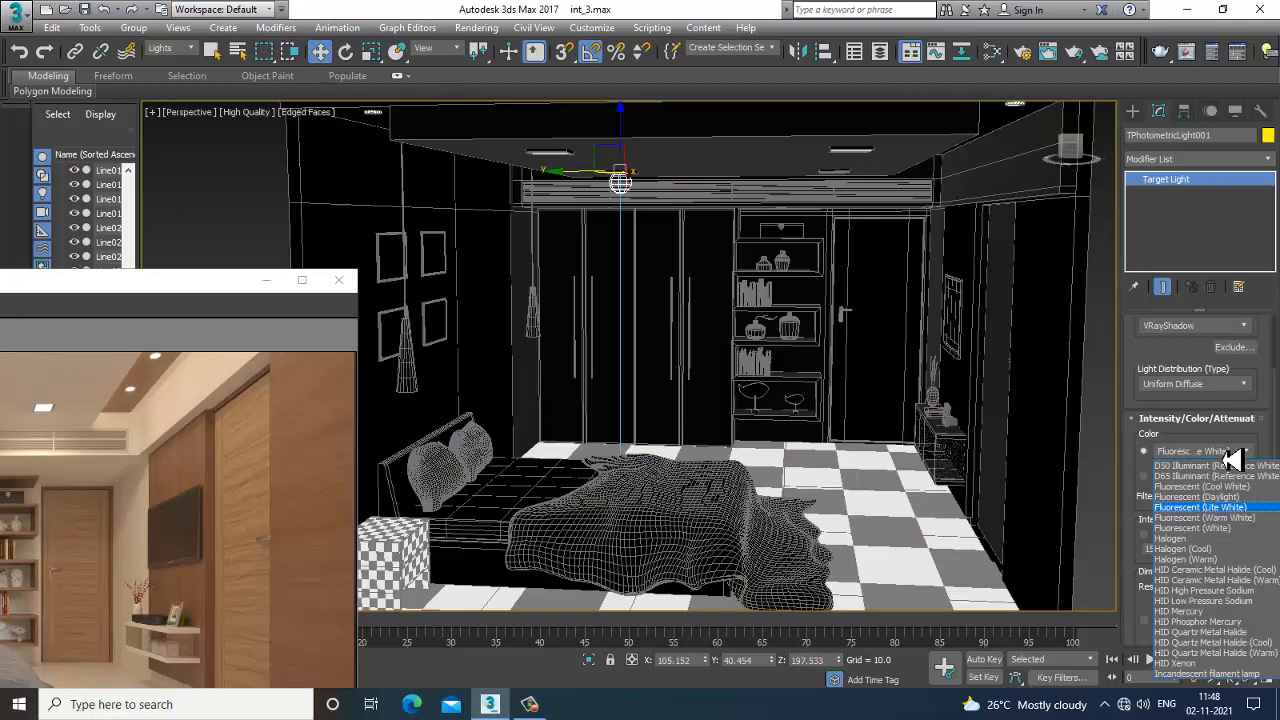
left_click(1238, 560)
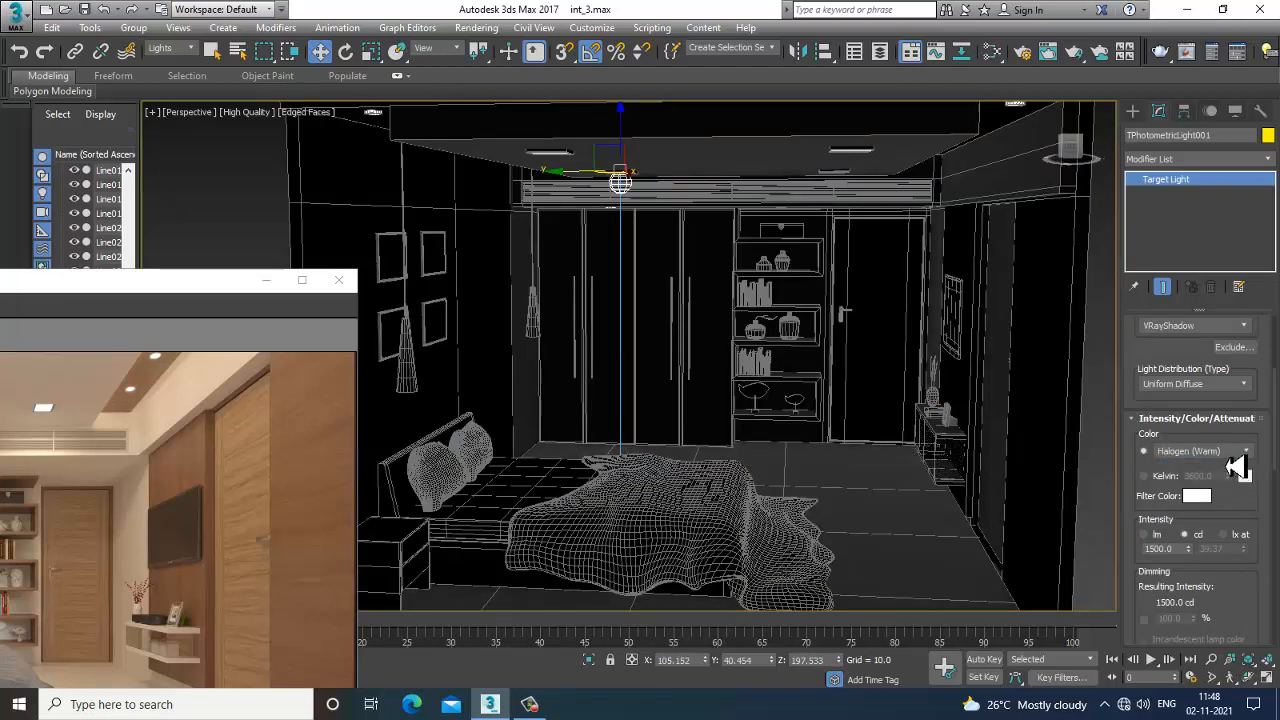
Step: Set the light's color preset to HID Mercury and lower the light about 3 units below its ceiling fixture
left_click(1237, 458)
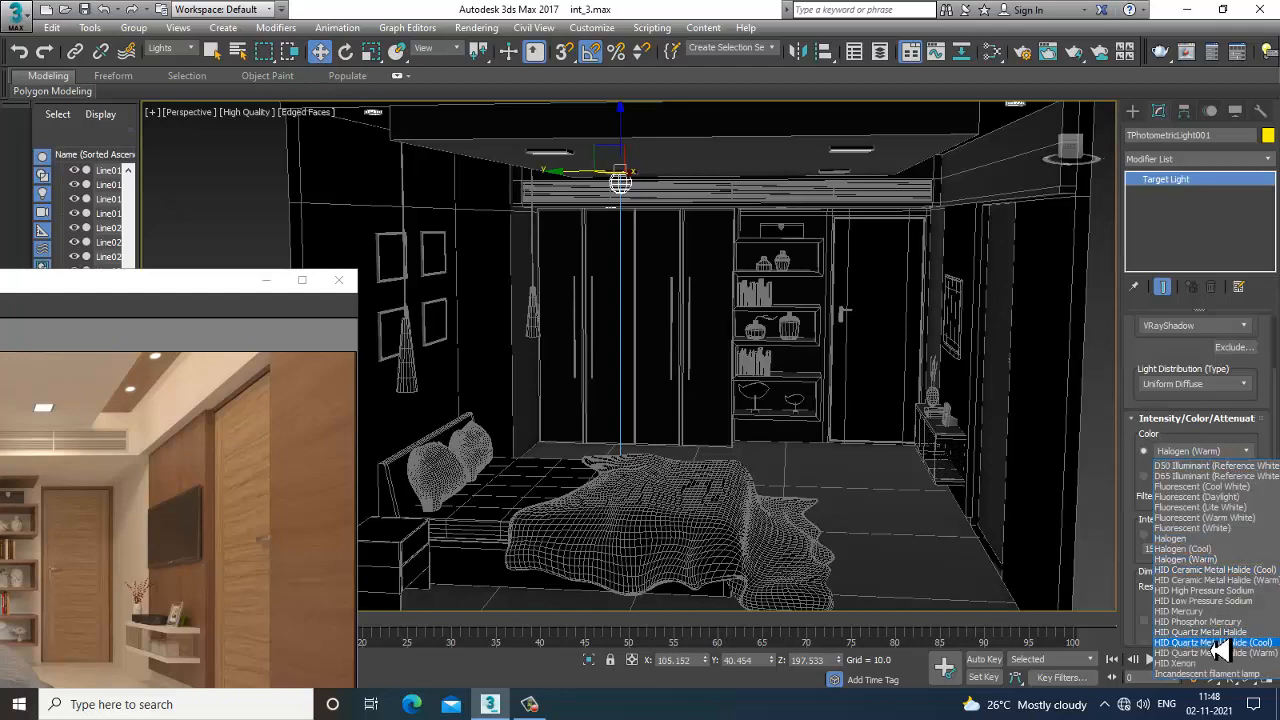
left_click(1217, 622)
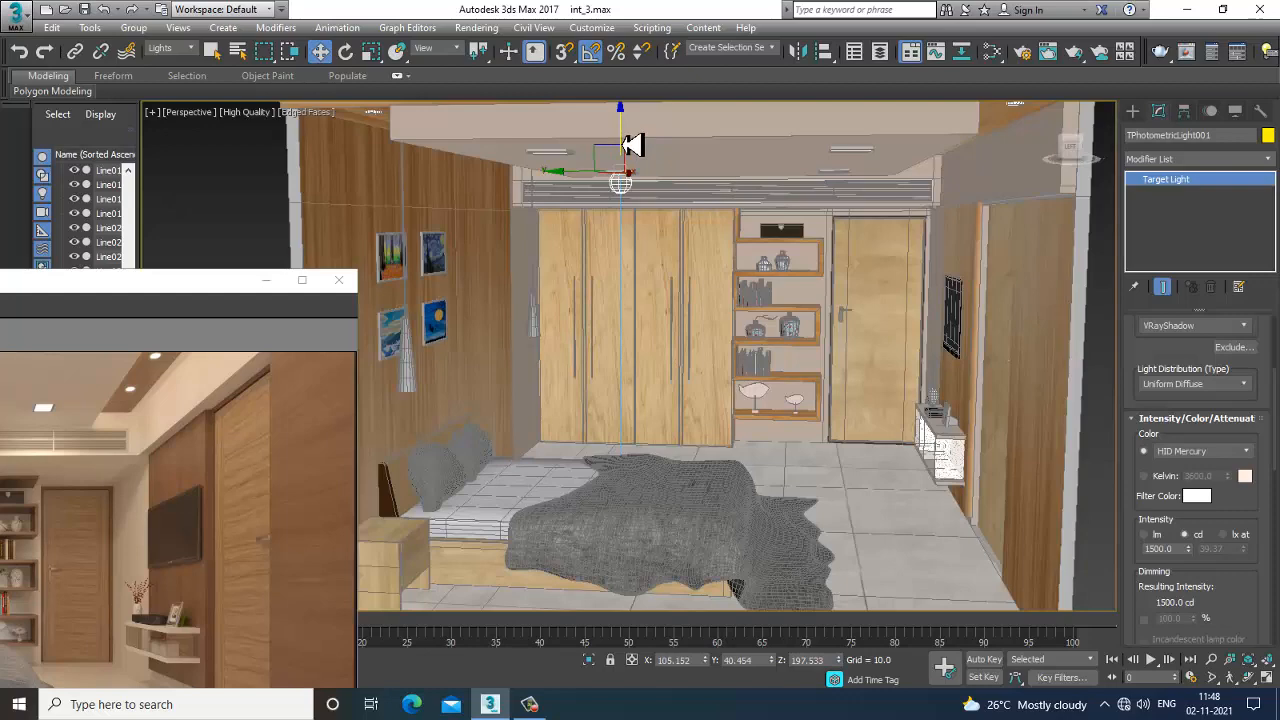
key("F3")
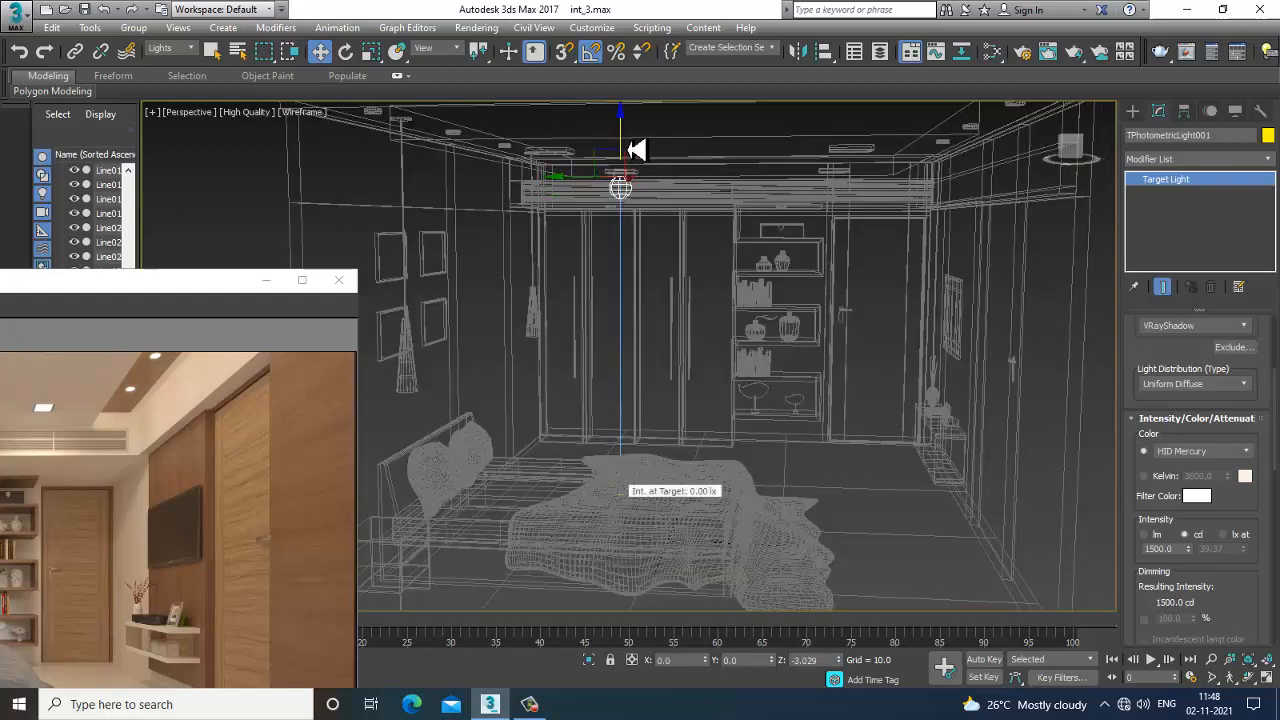
key("F3")
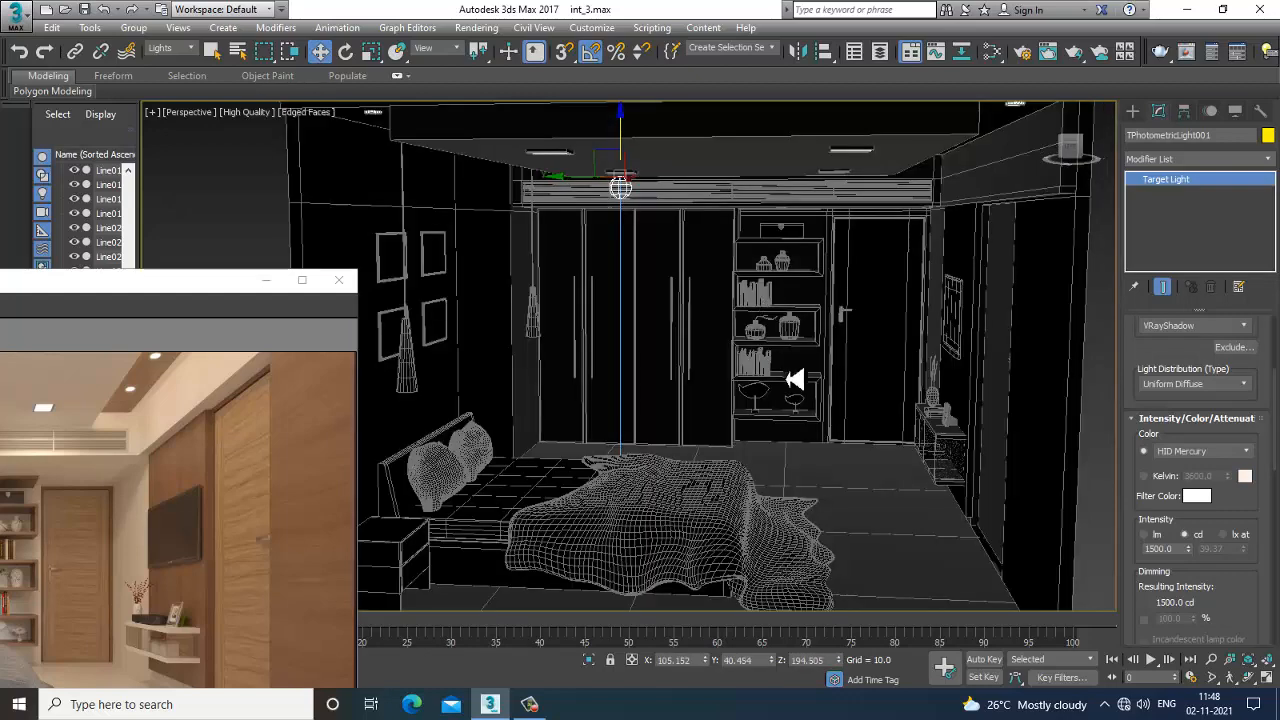
Step: Turn off the ceiling light's shadows
scroll(823, 420, "down", 5)
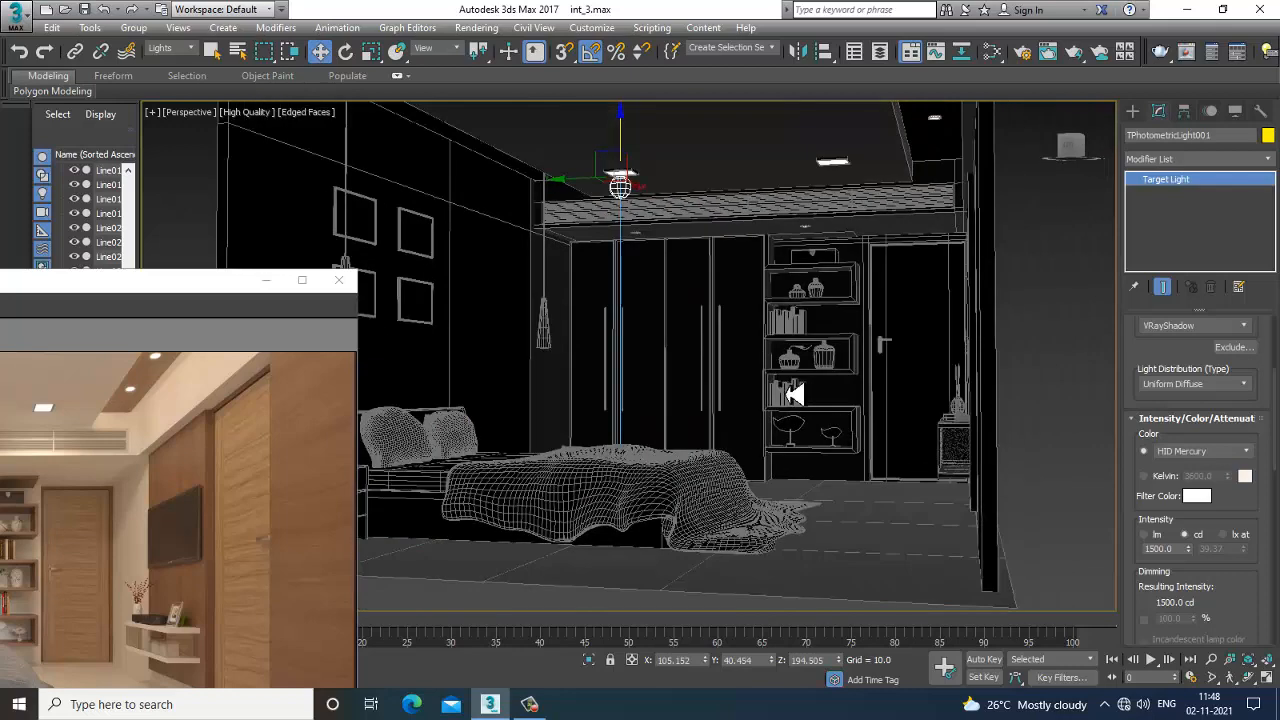
left_click(1013, 427)
left_click(700, 280)
scroll(756, 327, "up", 4)
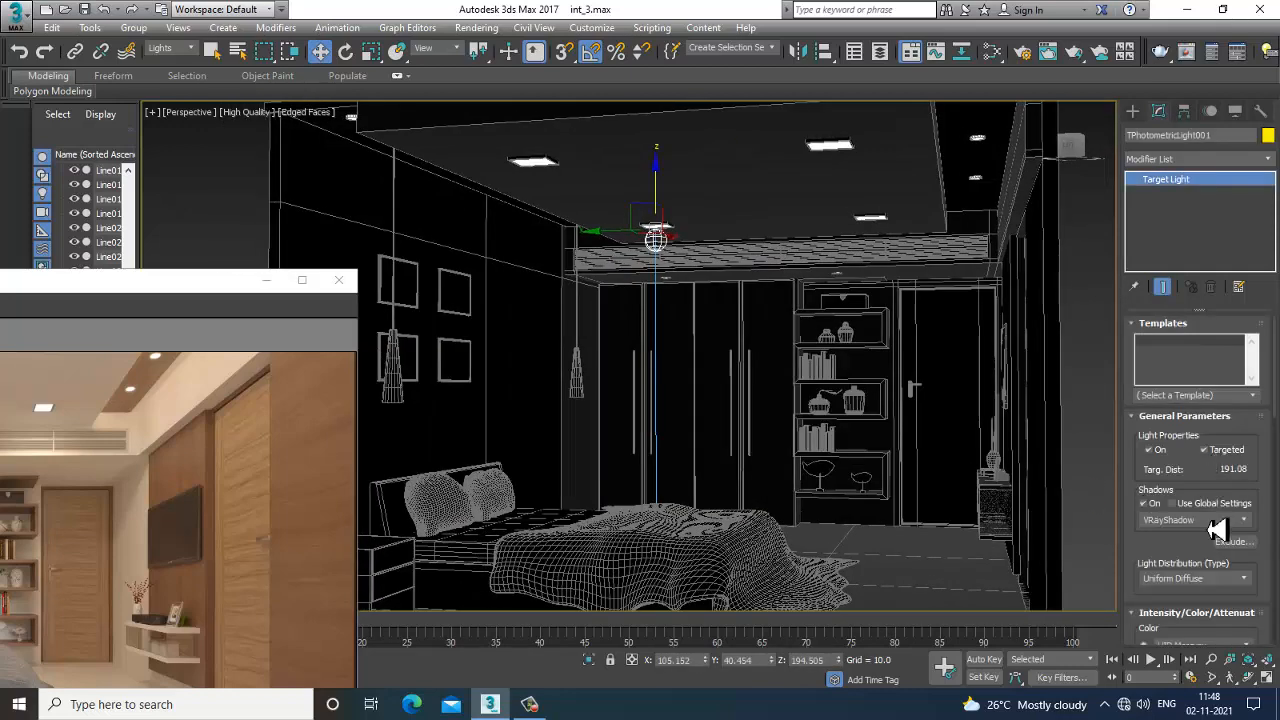
scroll(1212, 460, "down", 2)
left_click(1146, 411)
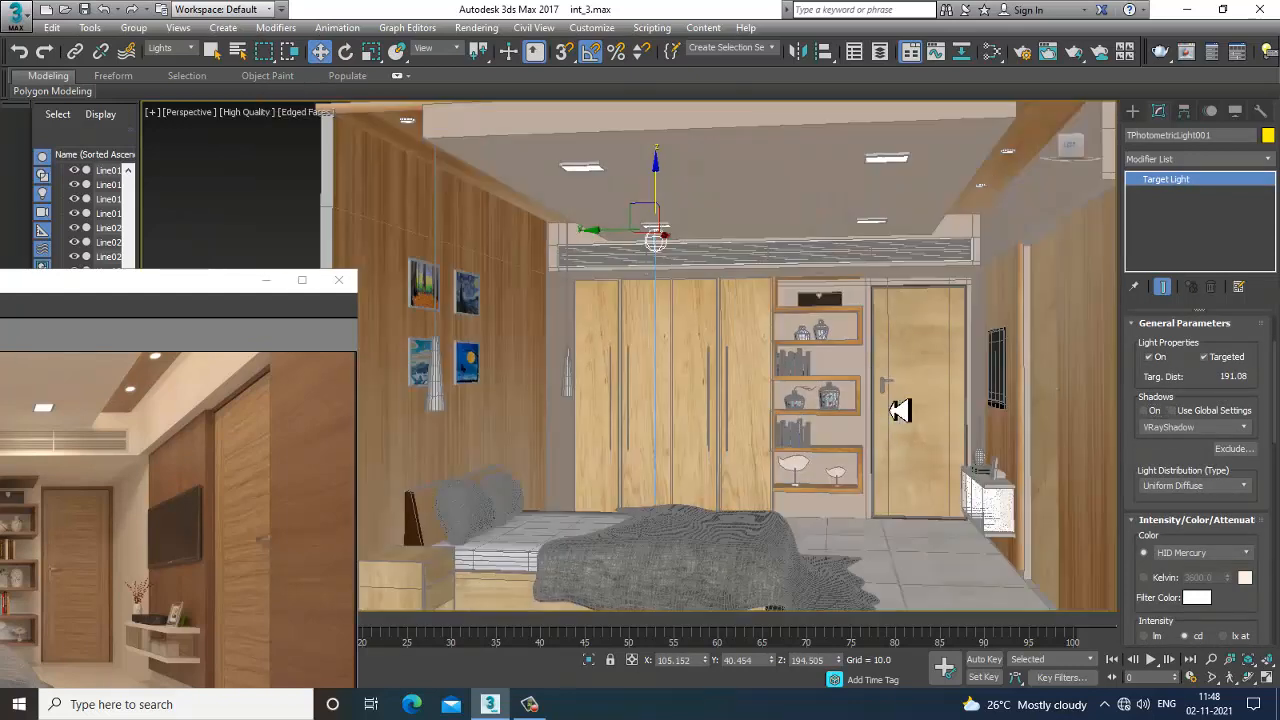
Step: Set the light's color preset to Halogen (Warm) and reduce its intensity to 1394 cd
left_click(1220, 554)
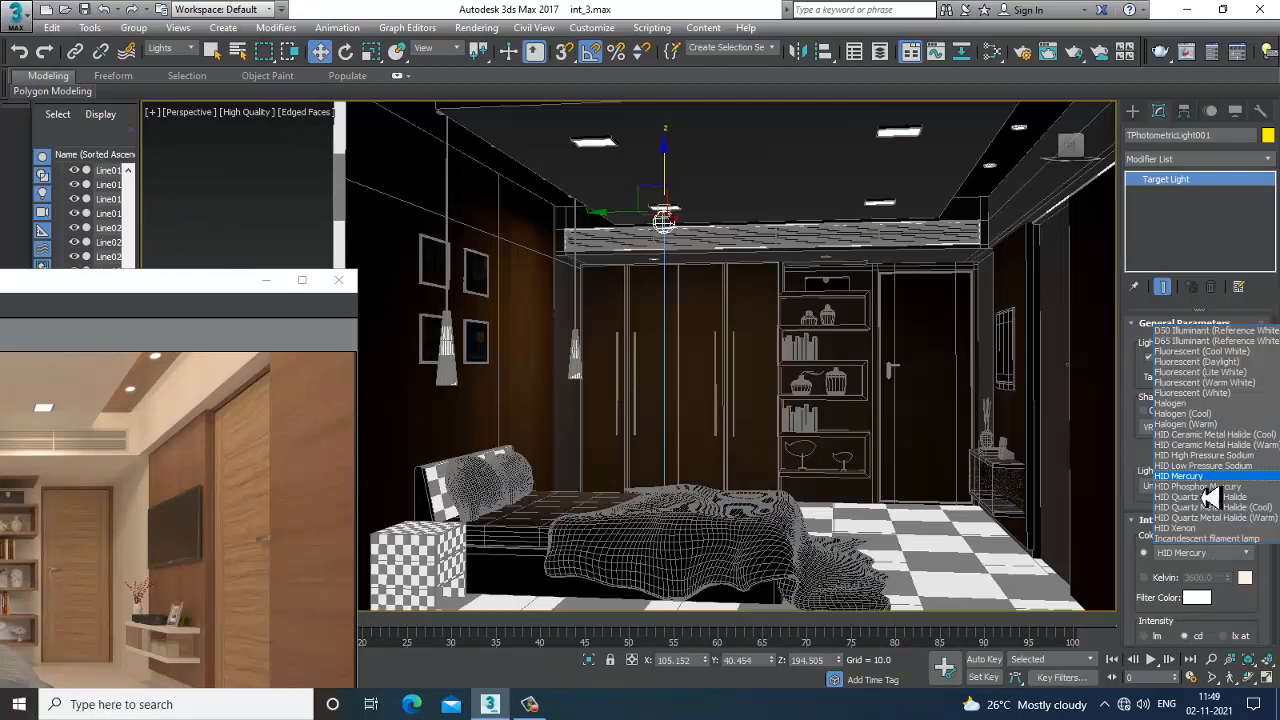
left_click(1230, 425)
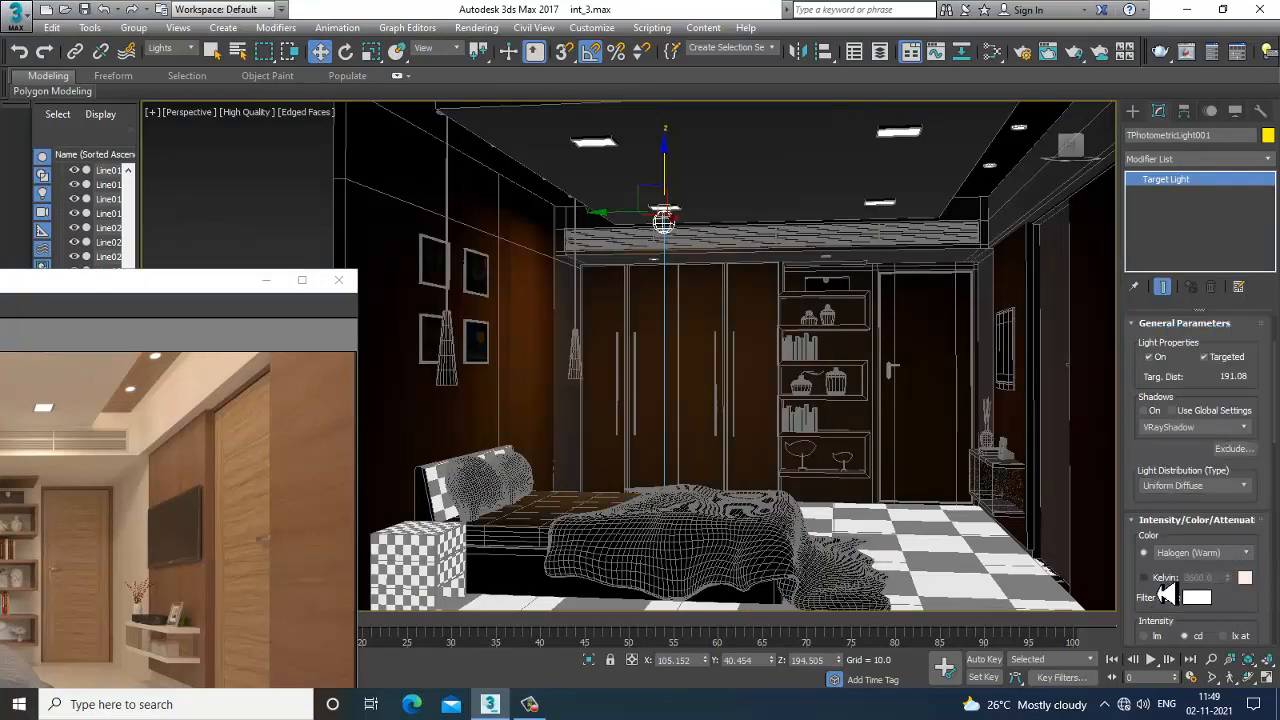
scroll(1218, 615, "down", 5)
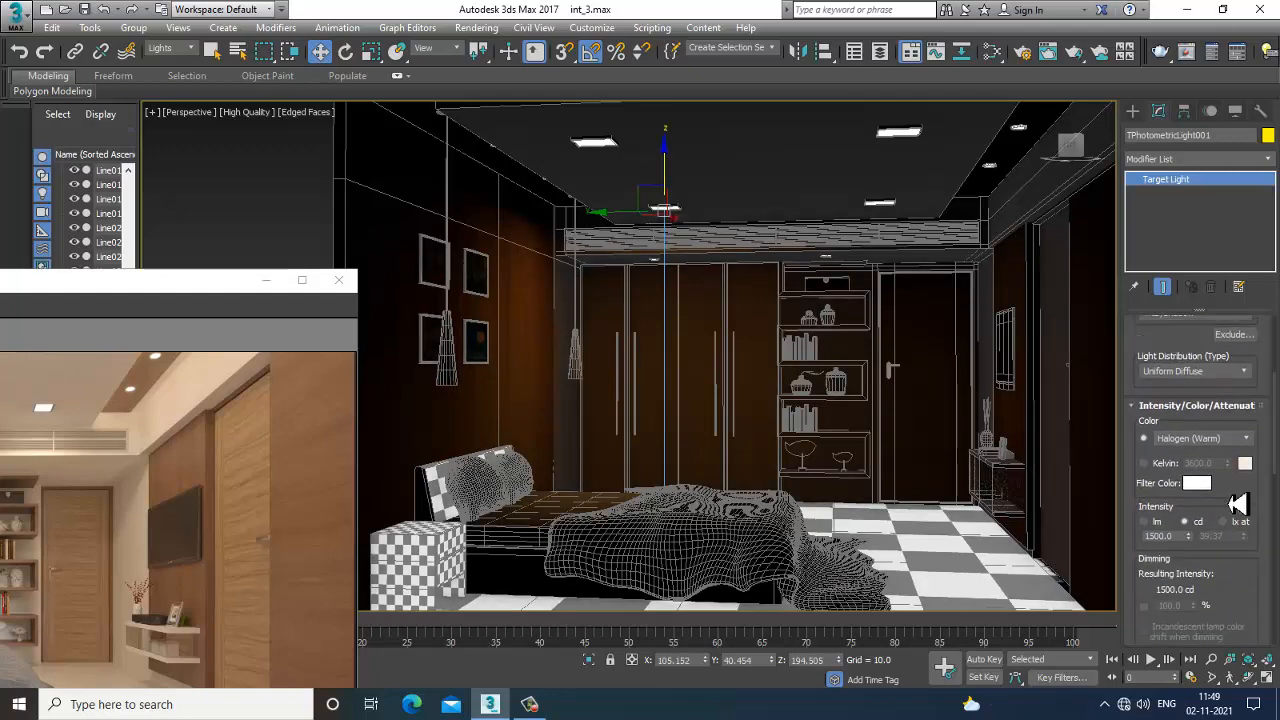
mouse_move(1198, 540)
left_mouse_down()
mouse_move(1203, 555)
mouse_move(1190, 360)
mouse_move(1230, 665)
mouse_move(1274, 400)
mouse_move(30, 578)
mouse_move(1268, 375)
left_mouse_up()
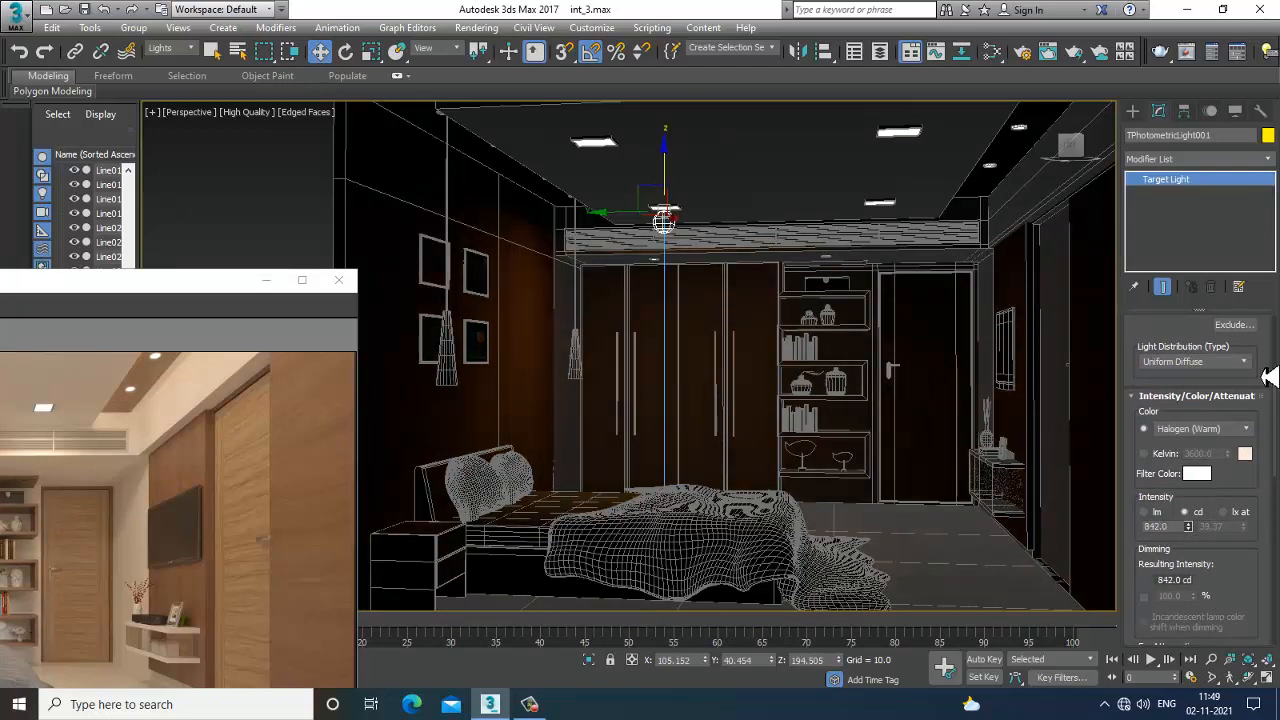
mouse_move(1268, 375)
left_mouse_down()
mouse_move(1236, 49)
mouse_move(1219, 657)
mouse_move(1203, 555)
mouse_move(1205, 615)
left_mouse_up()
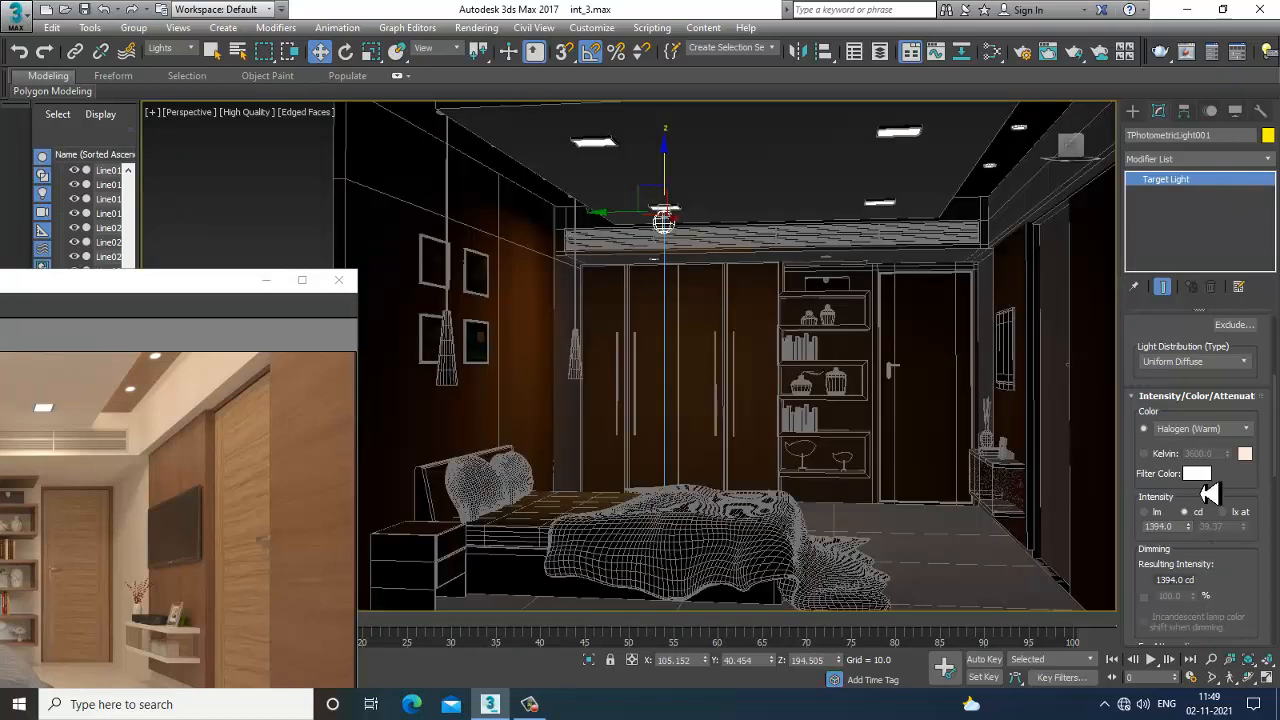
Step: Switch the light's color to a Kelvin temperature of 3492 and keep its emission shape as Point
left_click(1145, 455)
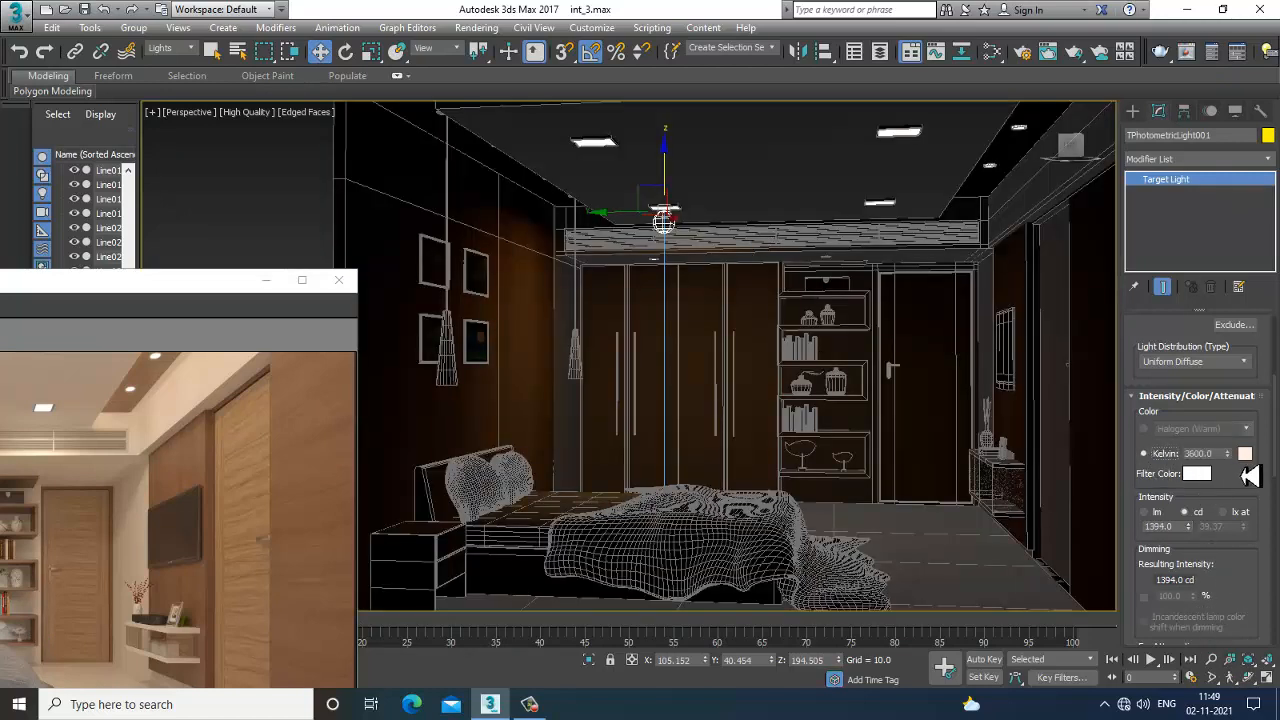
left_click_drag(1228, 456, 1240, 339)
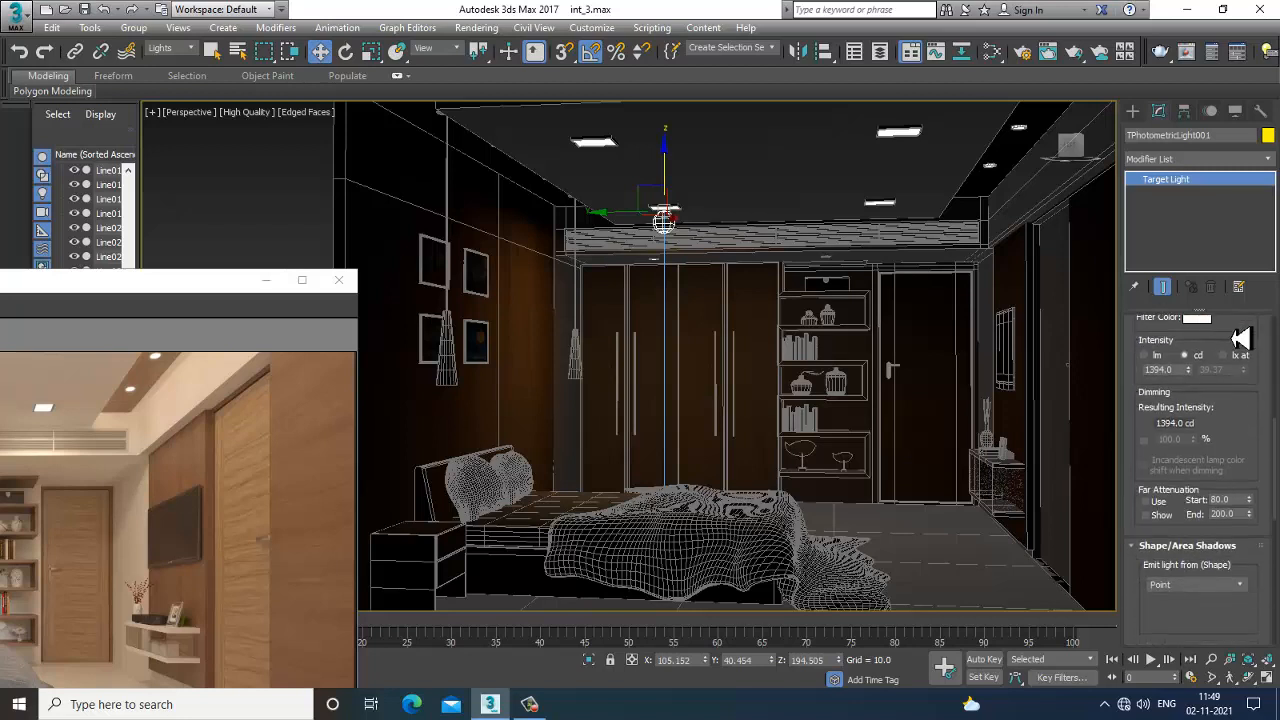
left_click(1194, 586)
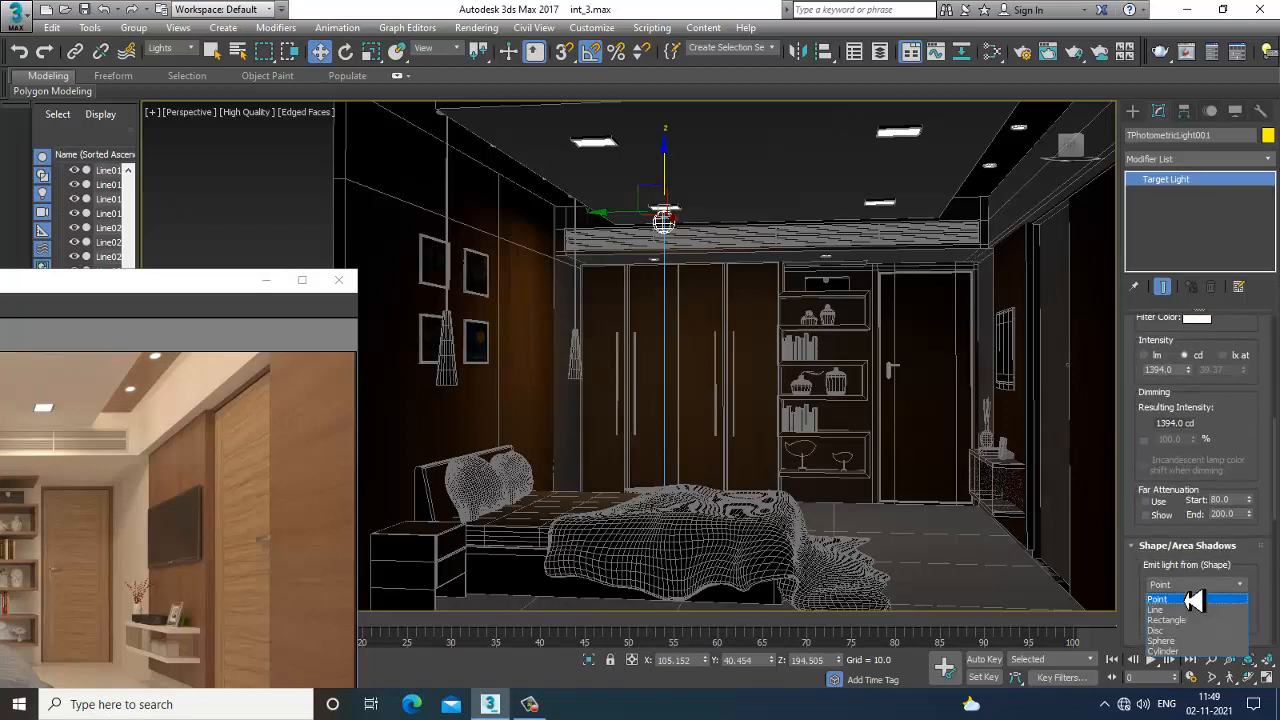
left_click(1194, 599)
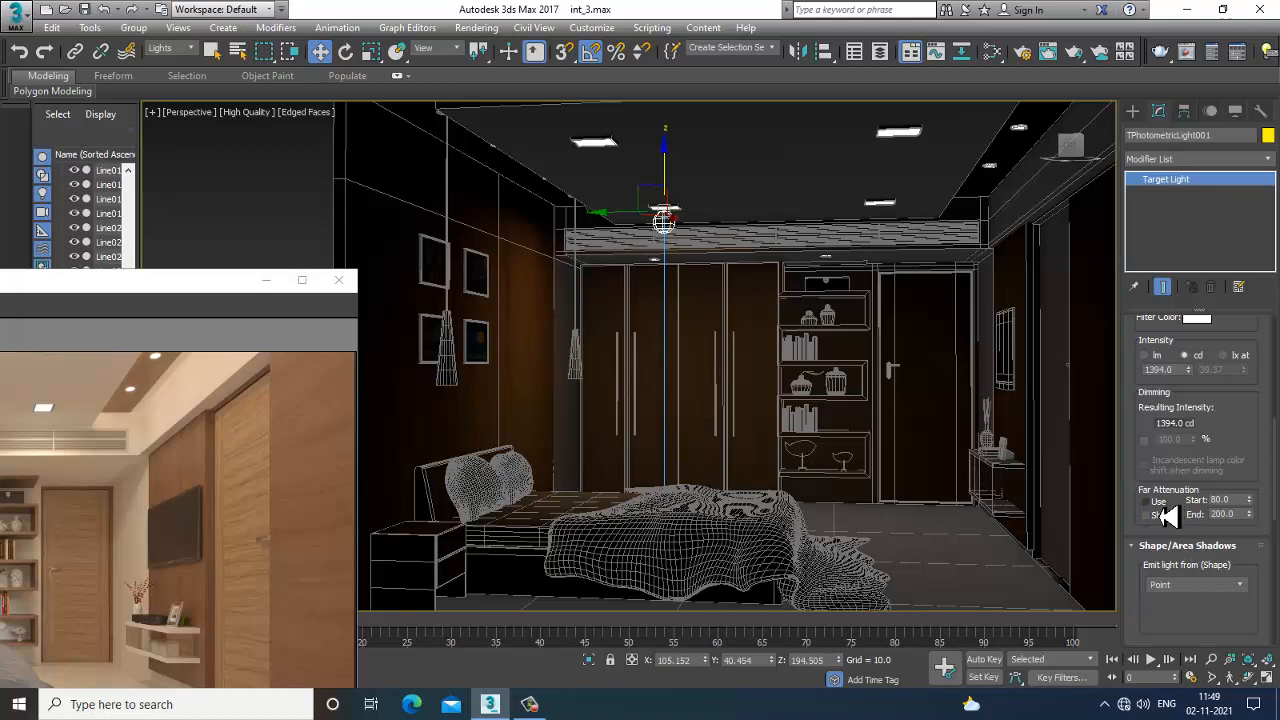
Step: Review the light's remaining shadow and effect parameters and turn its VRayShadow shadows back on
left_click_drag(1240, 437, 1218, 165)
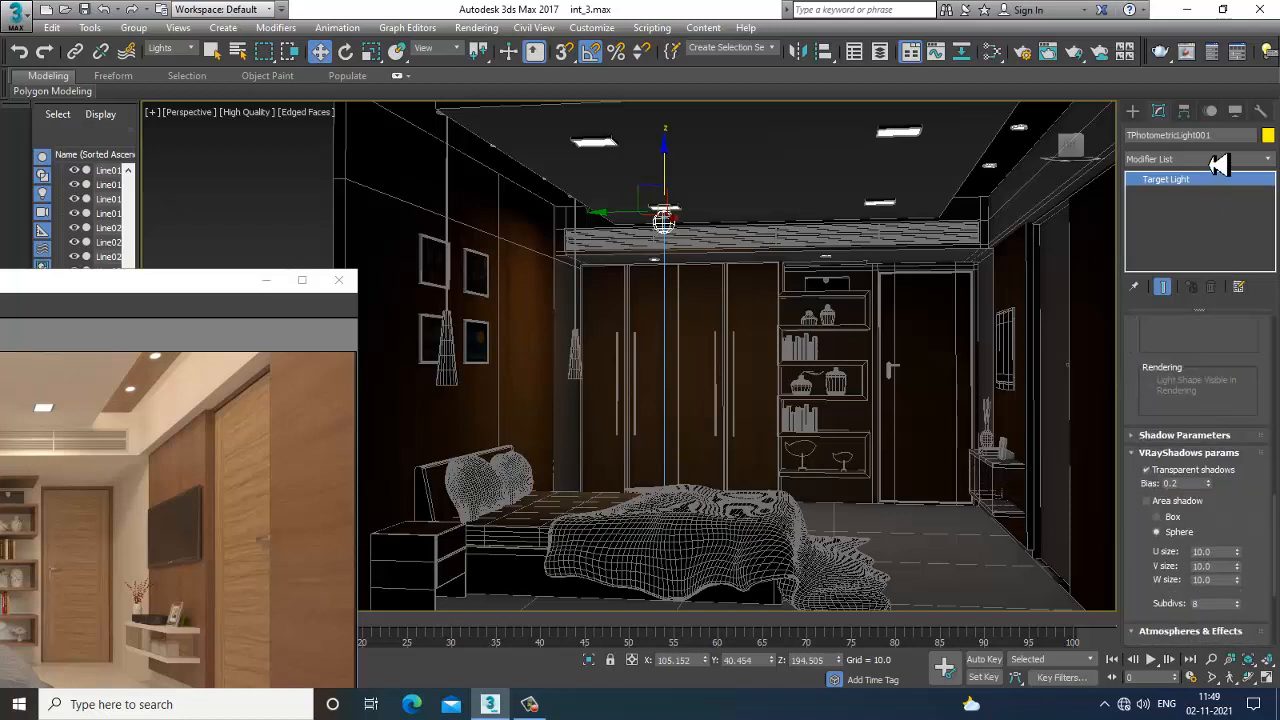
scroll(1254, 541, "down", 3)
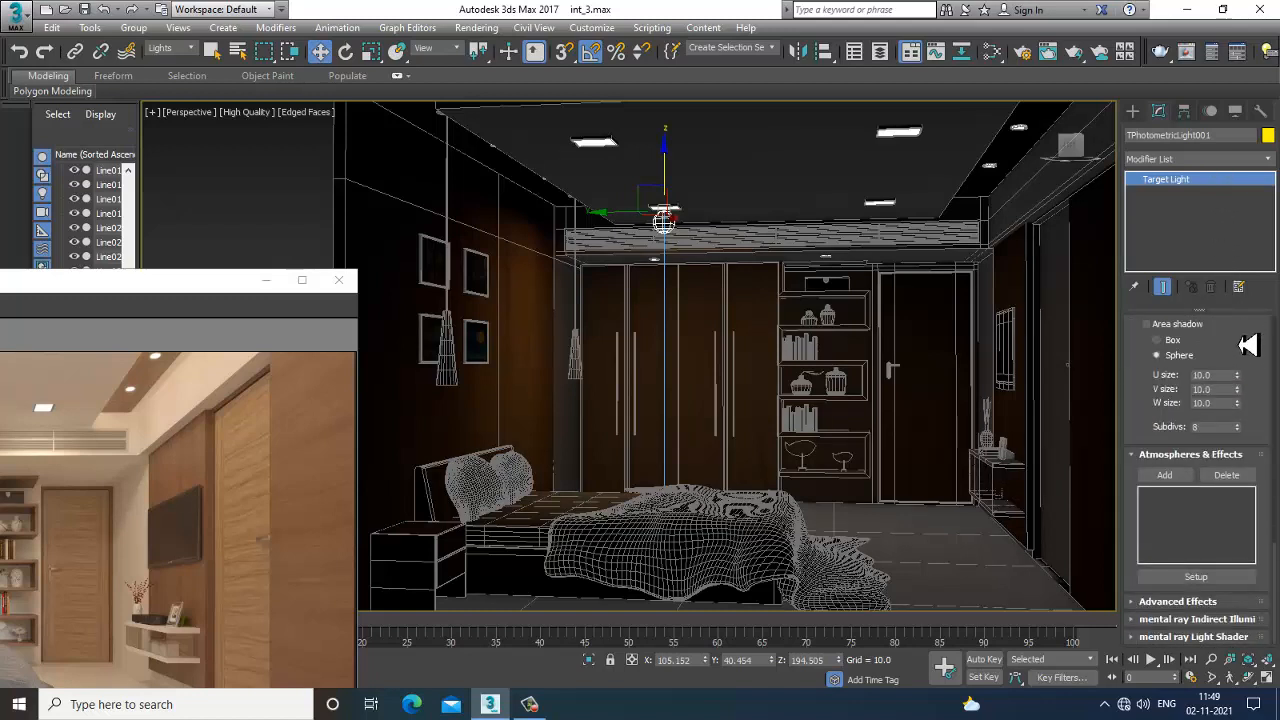
scroll(1249, 344, "up", 10)
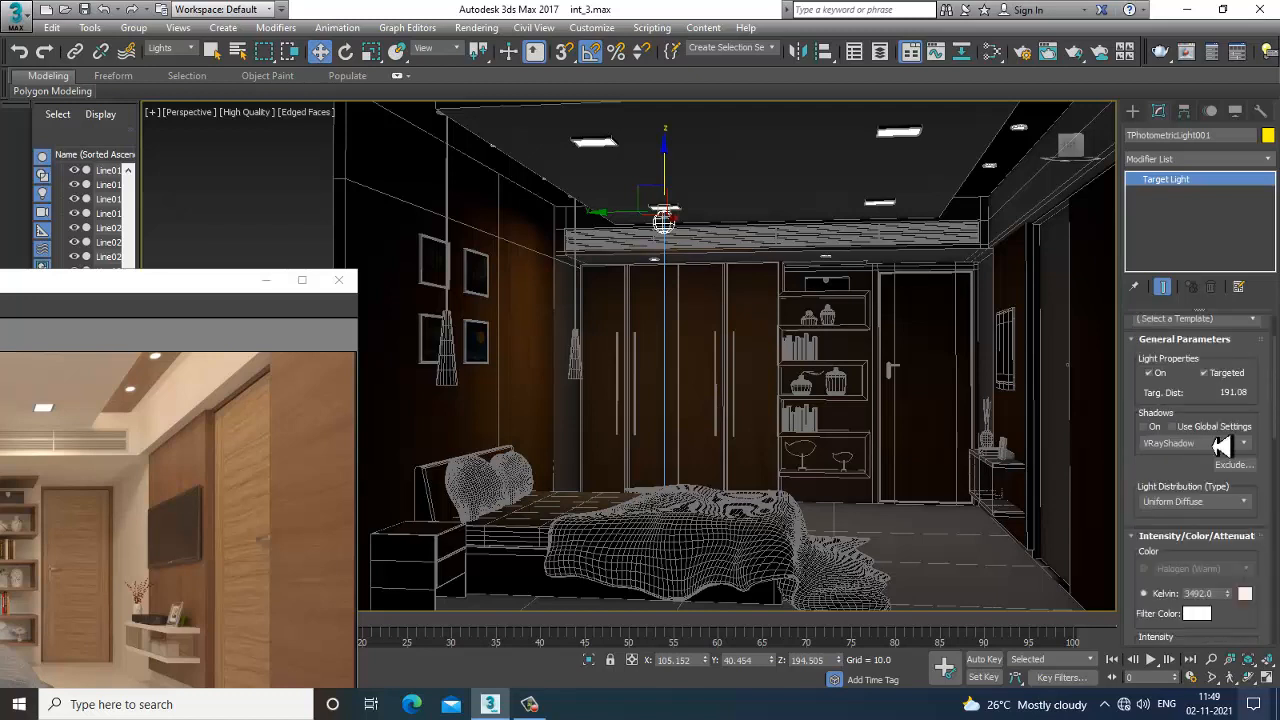
left_click_drag(1197, 407, 1218, 560)
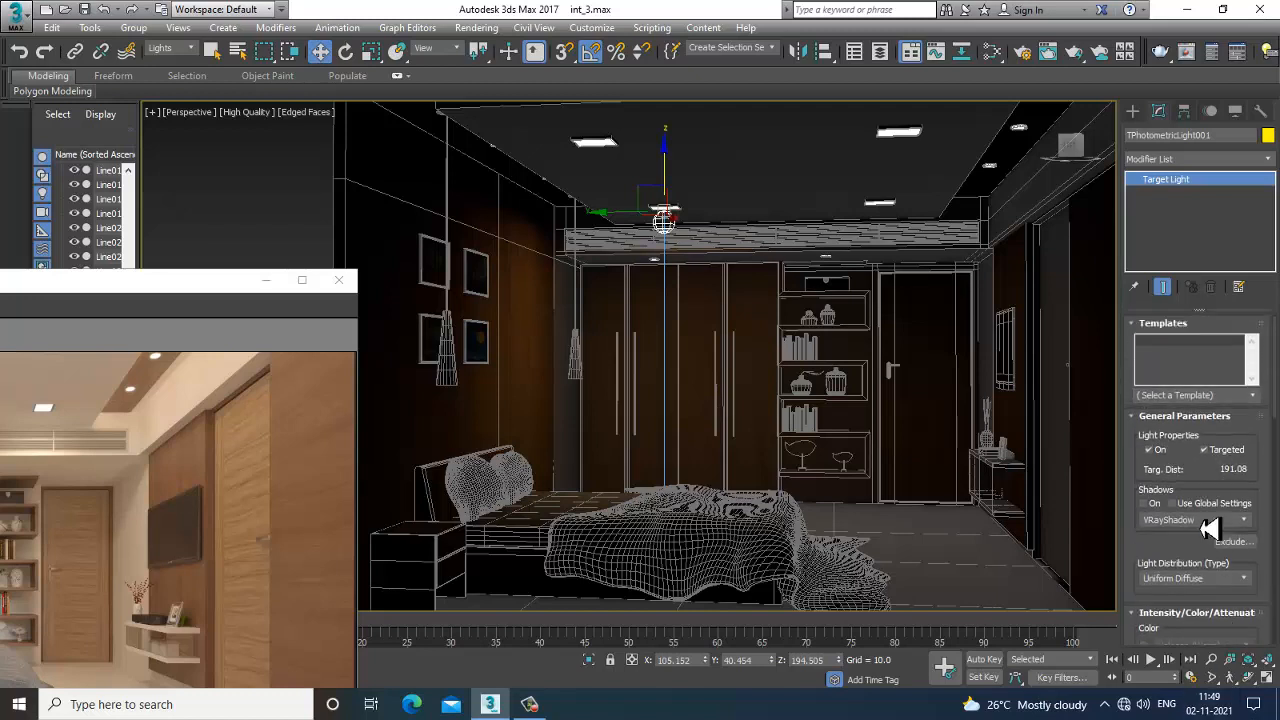
left_click(1150, 504)
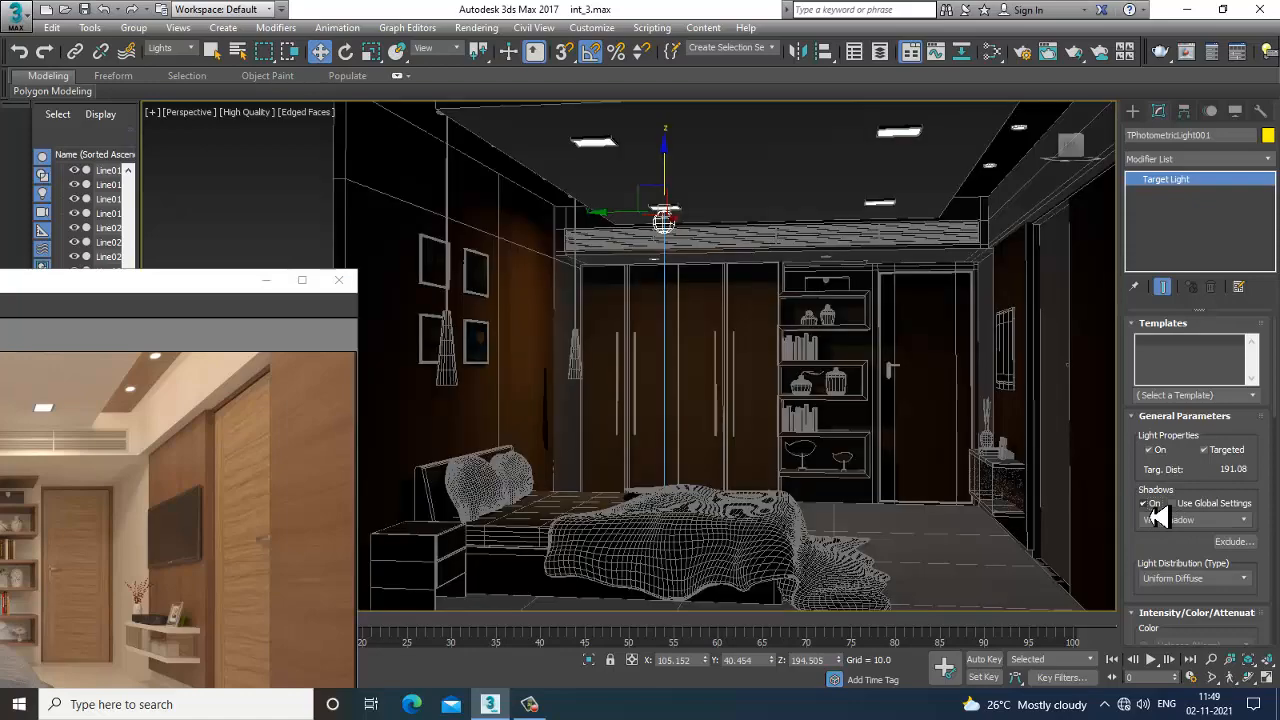
Step: Select the ceiling light together with its target above the bed
middle_click_drag(669, 267, 693, 355, "alt")
key("F3")
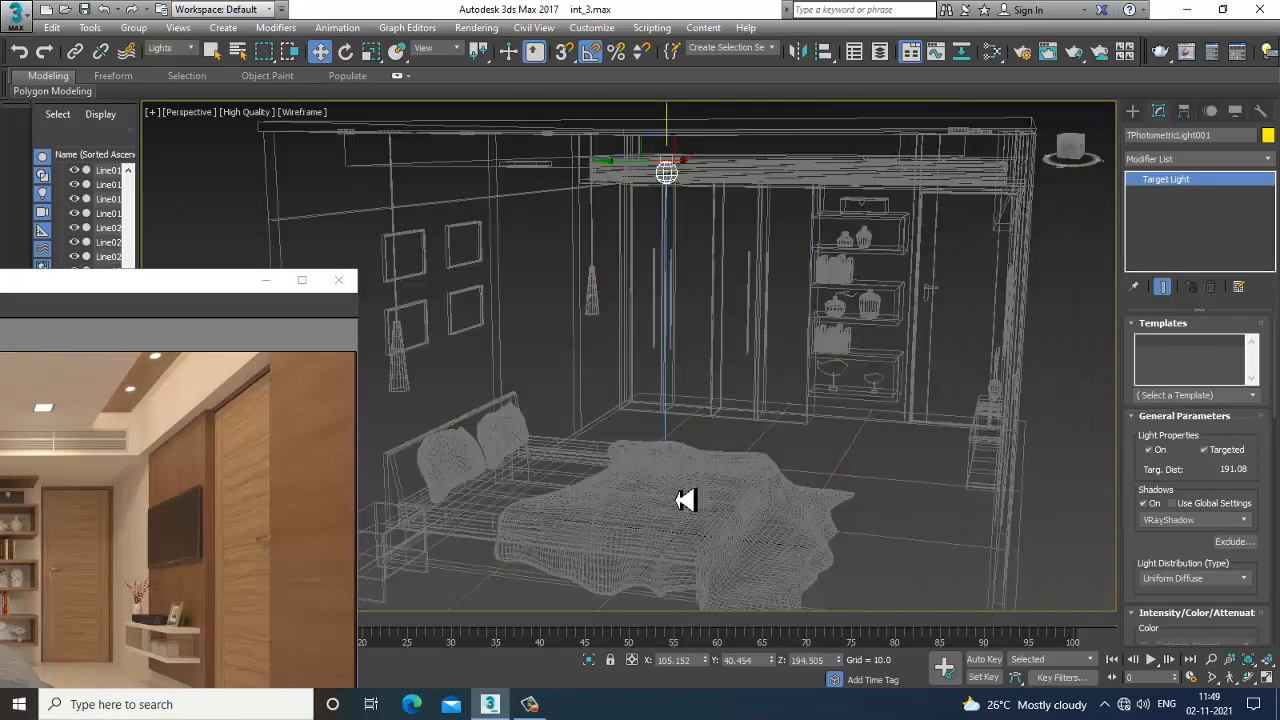
middle_click_drag(806, 426, 828, 390, "alt")
key("F3")
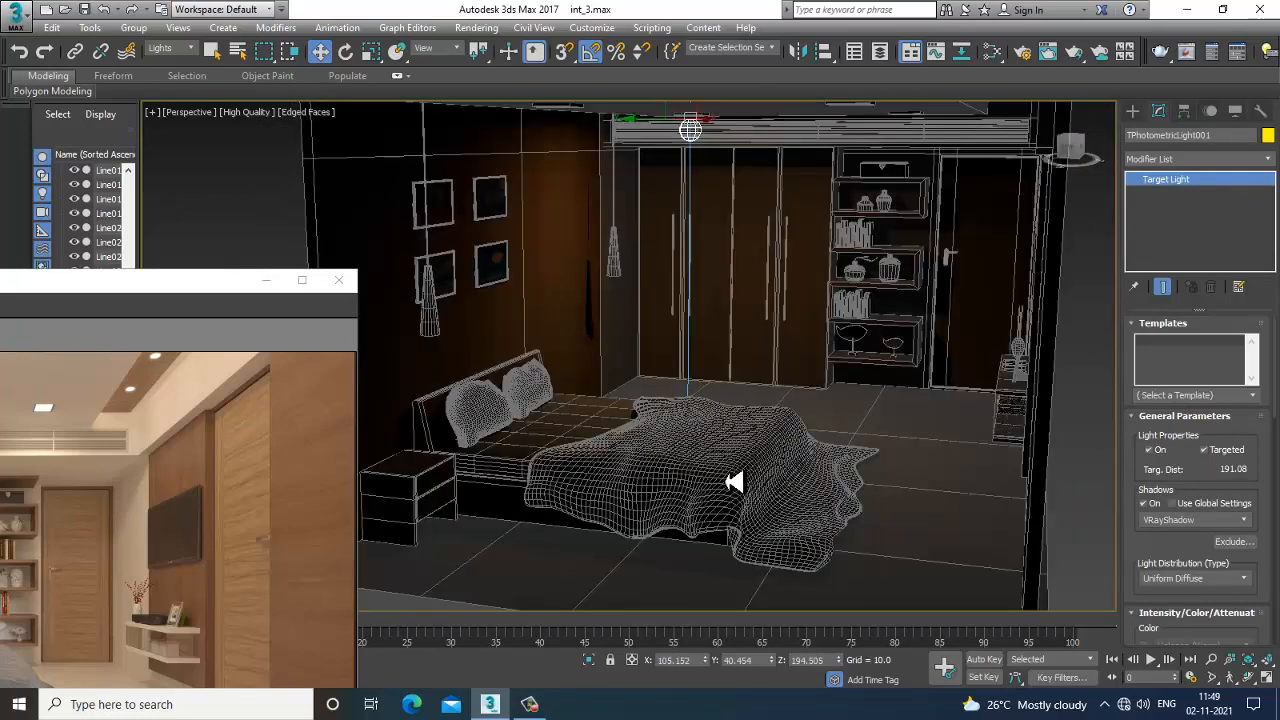
key("F3")
scroll(700, 450, "up", 5)
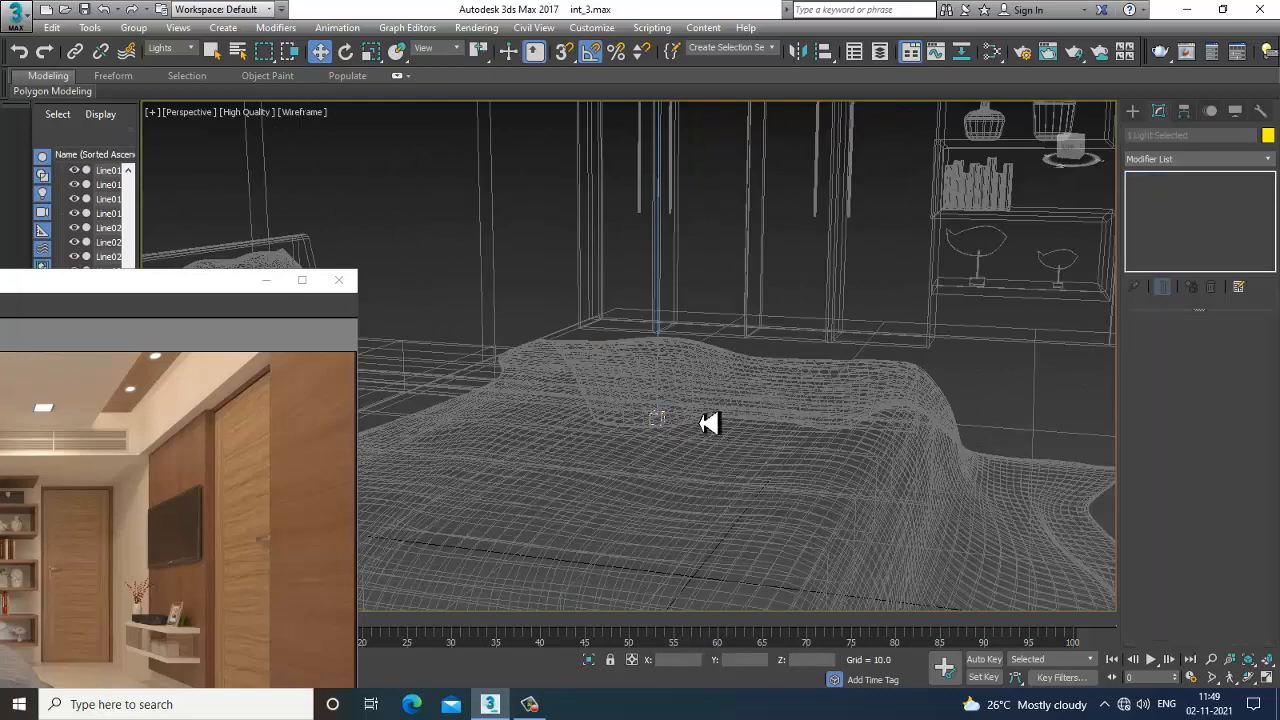
Step: In the Top view, clone the light and its target onto the wardrobe-side ceiling fixture near the foot of the bed
key("alt+w")
right_click(490, 224)
key("alt+w")
scroll(600, 250, "up", 3)
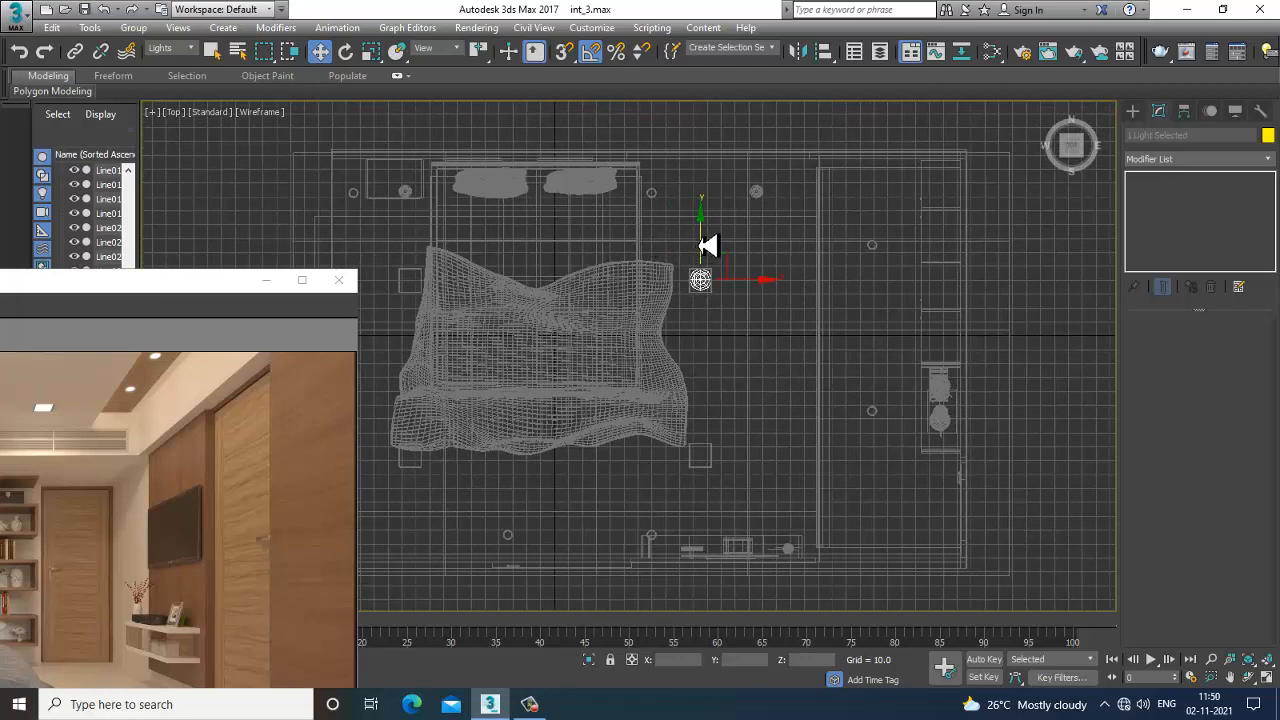
left_click_drag(707, 246, 740, 422, "shift")
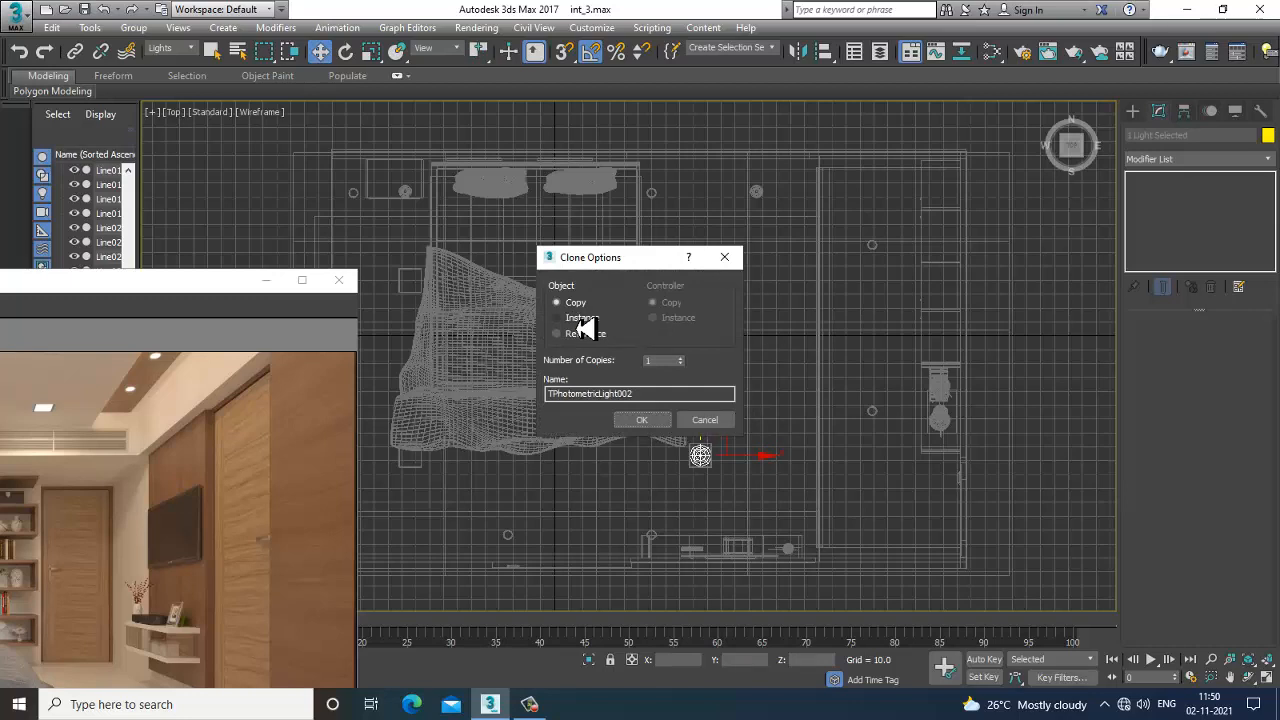
left_click(643, 421)
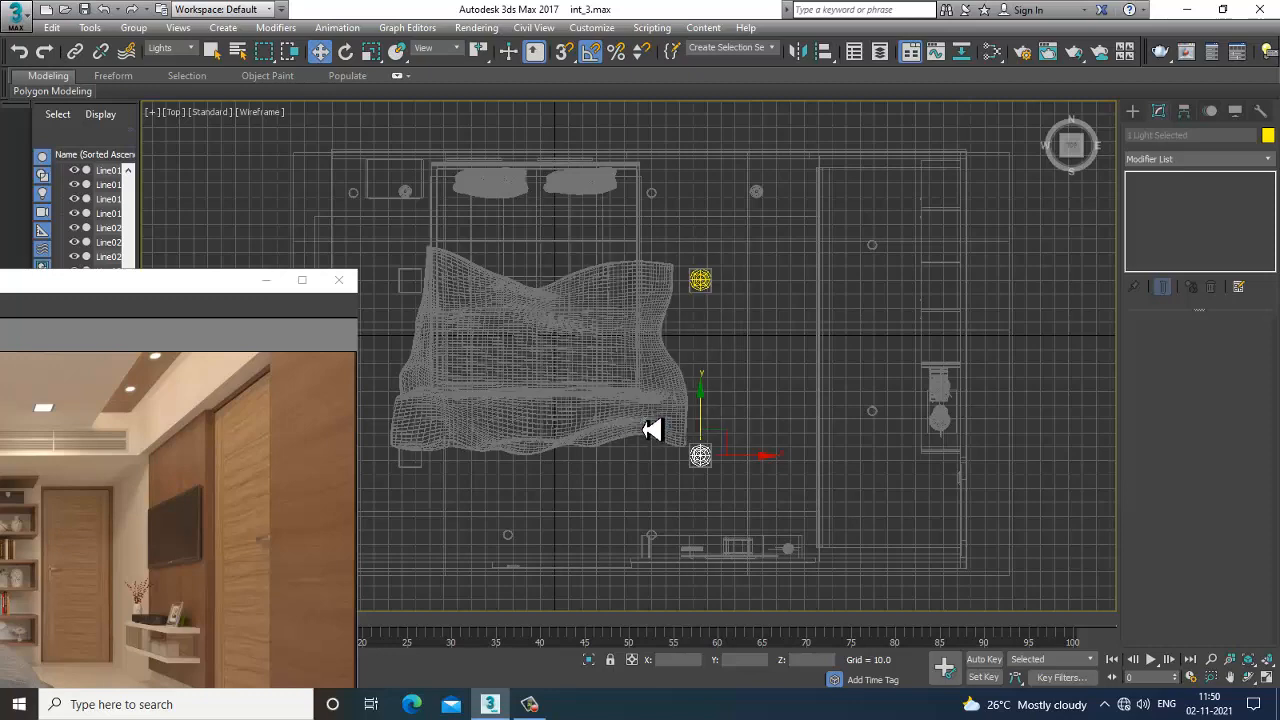
Step: Clone the light with its target onto the two ceiling fixtures on the opposite side of the bed
middle_click_drag(795, 435, 937, 397)
left_click_drag(903, 428, 614, 436, "shift")
left_click(645, 420)
scroll(674, 449, "up", 3)
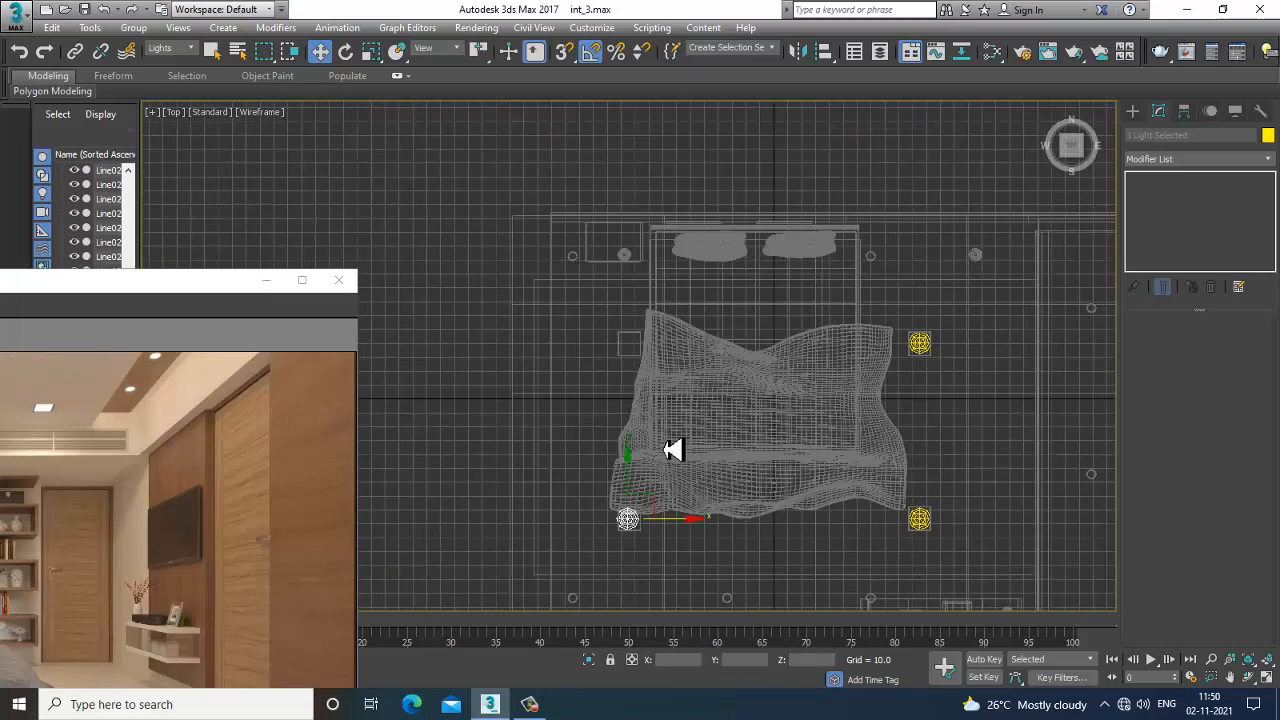
mouse_move(666, 514)
left_mouse_down()
mouse_move(674, 306)
mouse_move(696, 338)
left_mouse_up()
left_click(647, 423)
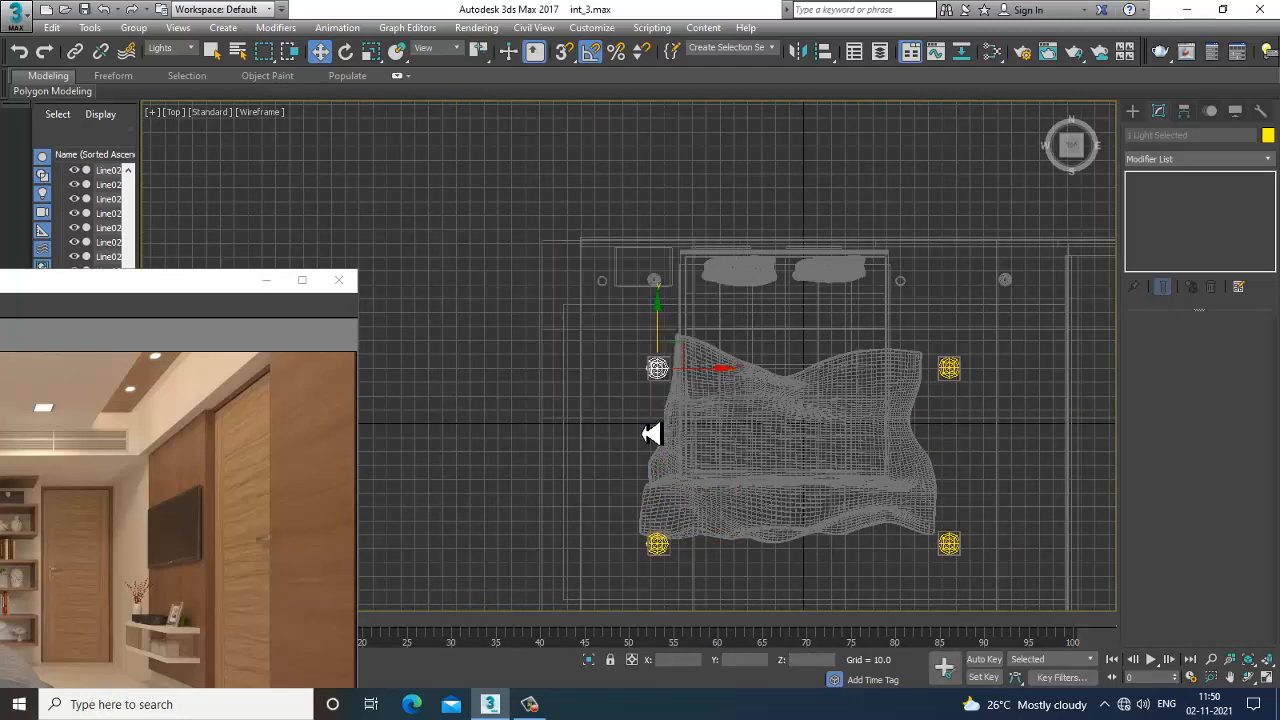
Step: Return to the shaded Perspective view and frame the room facing the wardrobe and door
key("alt+w")
middle_click_drag(891, 488, 869, 486)
key("alt+w")
key("F3")
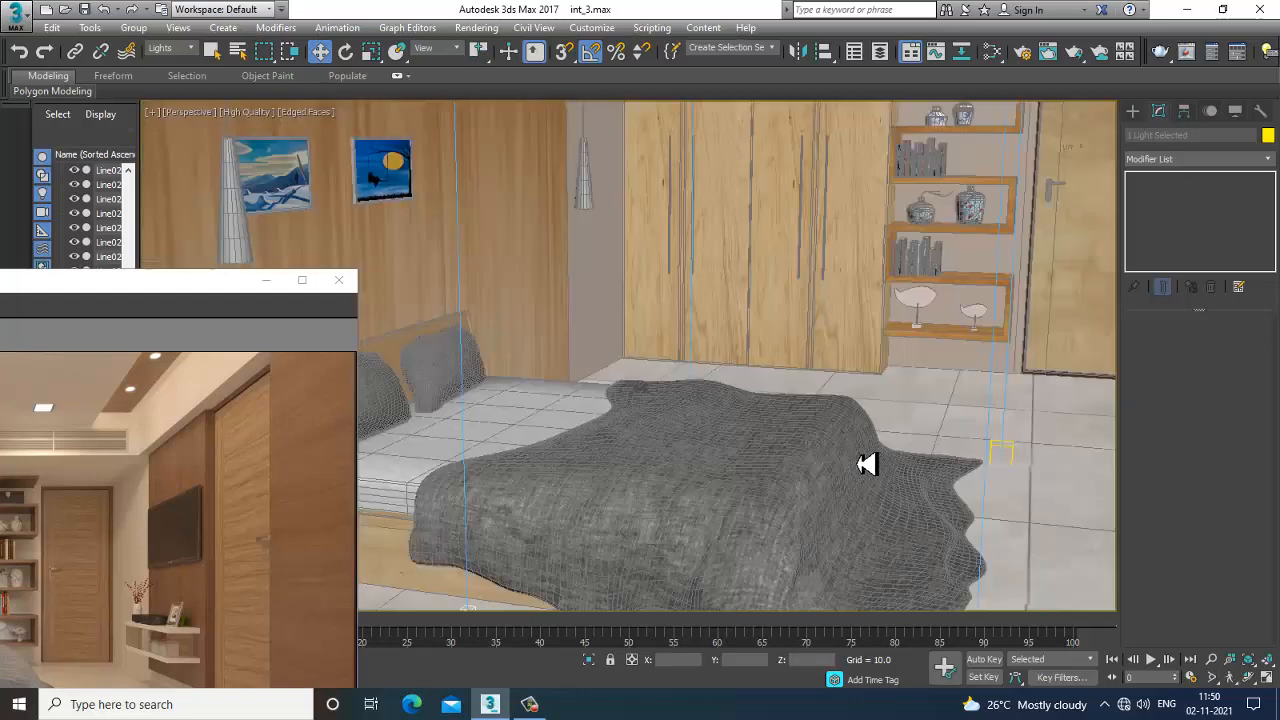
scroll(823, 449, "down", 6)
middle_click_drag(792, 444, 692, 485)
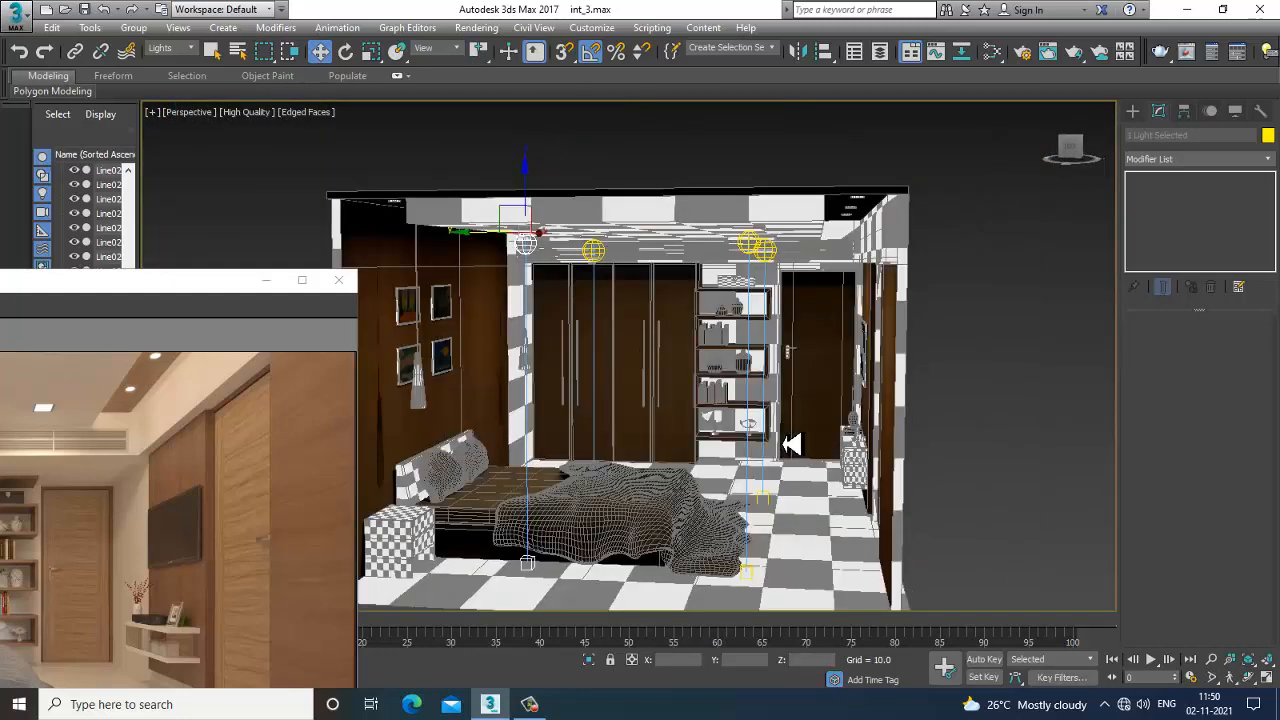
middle_click_drag(692, 422, 791, 370)
scroll(773, 384, "down", 2)
scroll(740, 398, "up", 6)
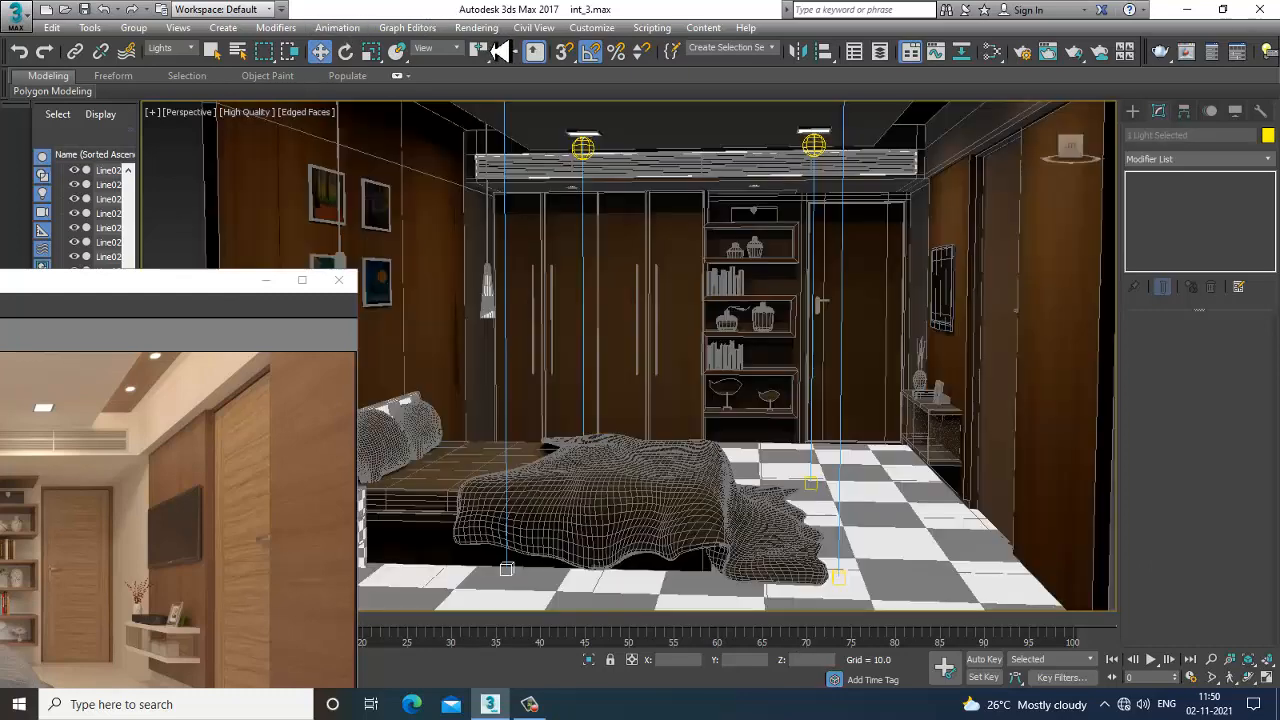
Step: Render the Perspective view and bring the V-Ray frame buffer to the front
left_click(478, 28)
left_click(490, 46)
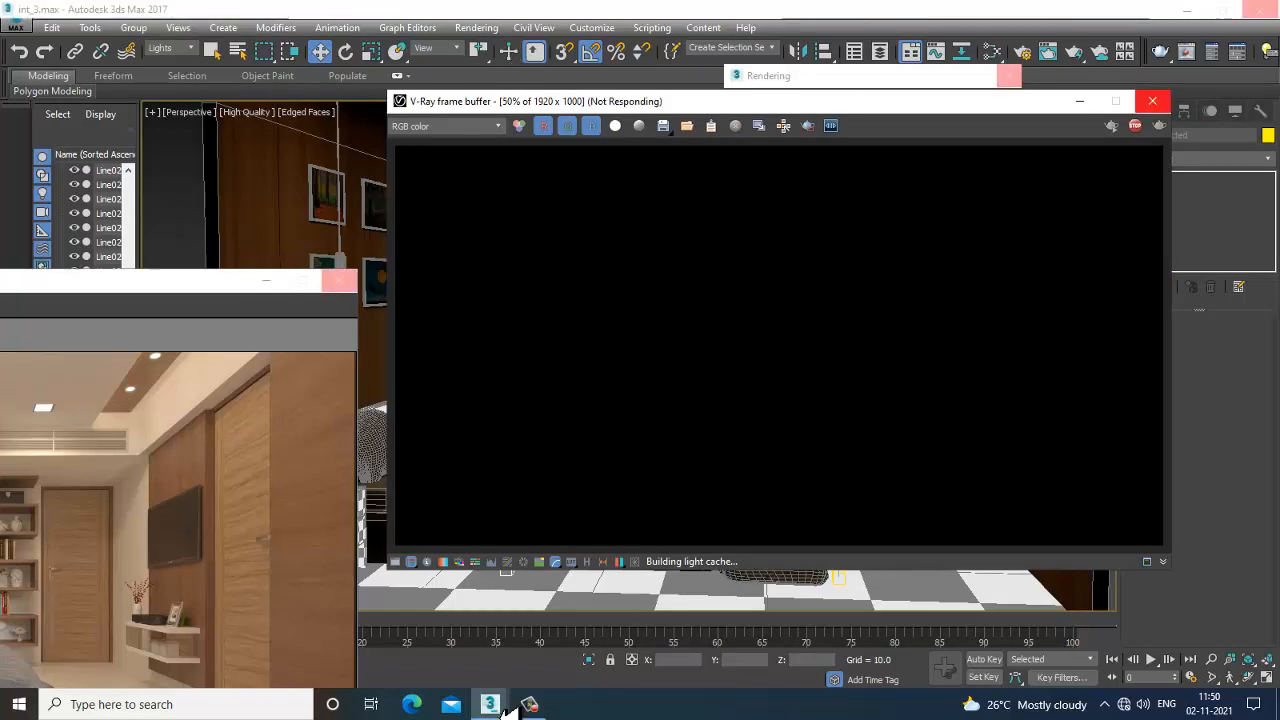
mouse_move(500, 703)
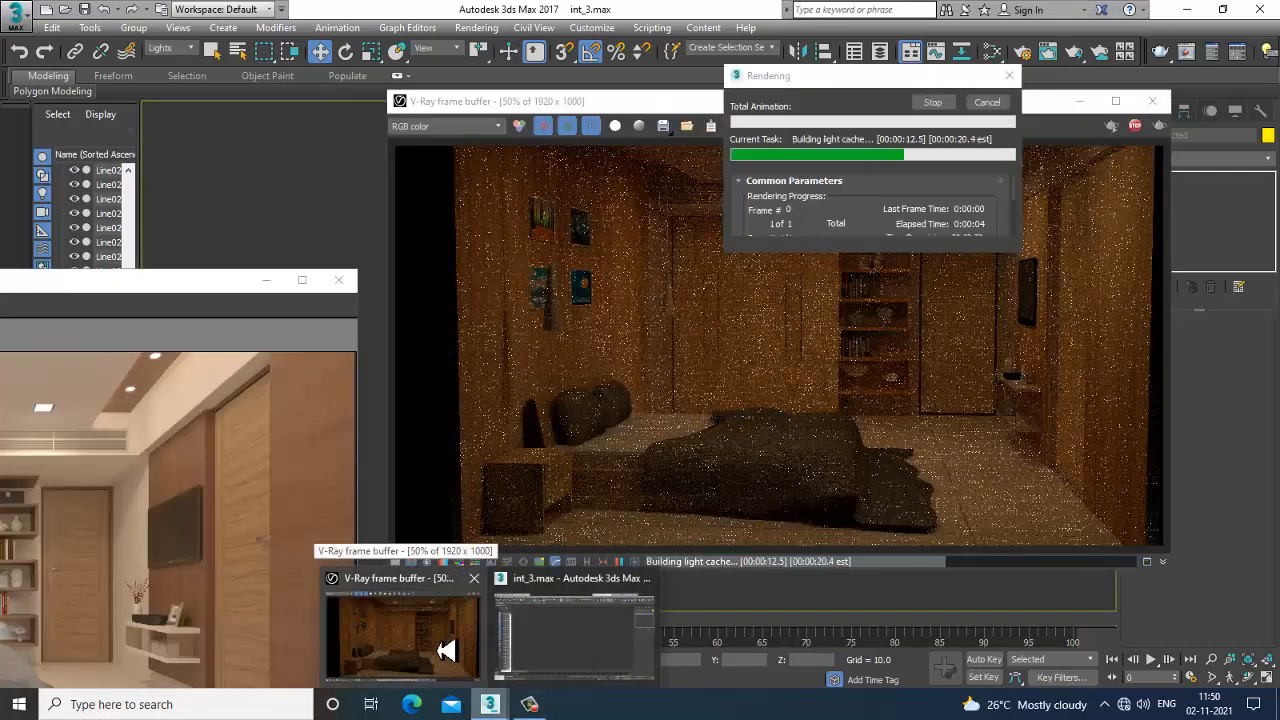
left_click(446, 651)
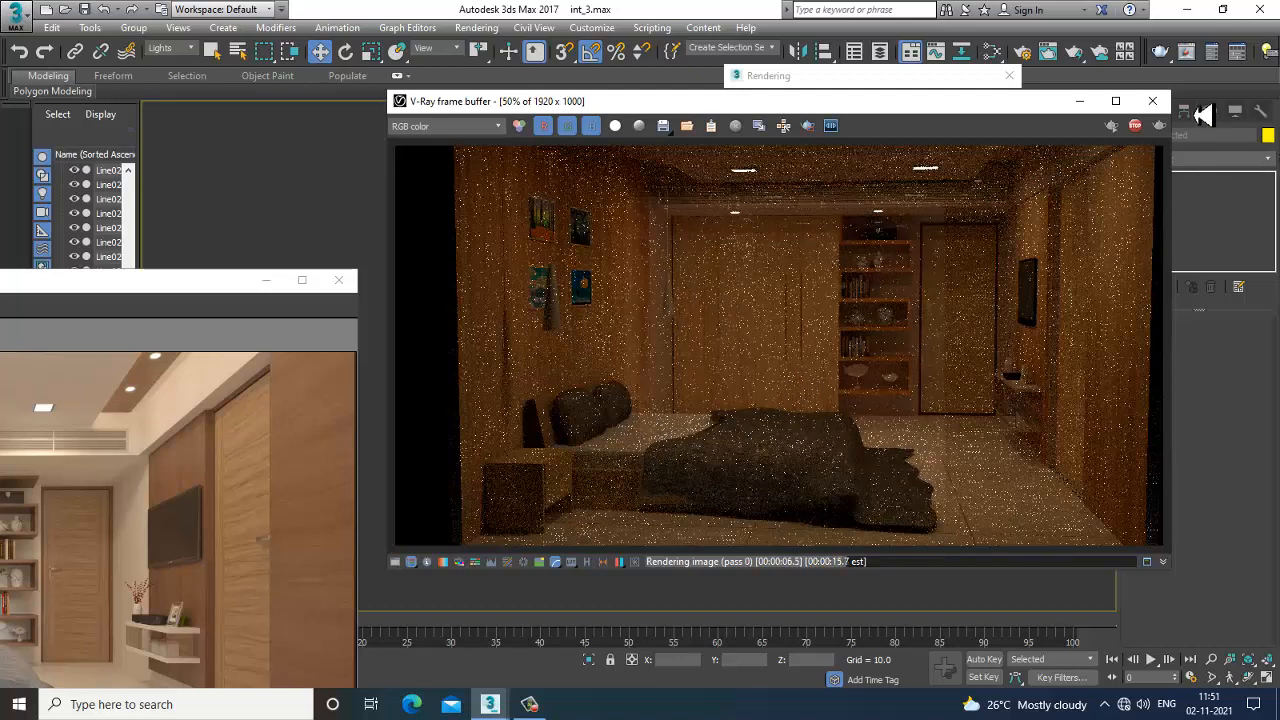
Step: Close the test render, select the photometric light in front of the wardrobe, and set its intensity to 1177 cd
left_click(1158, 104)
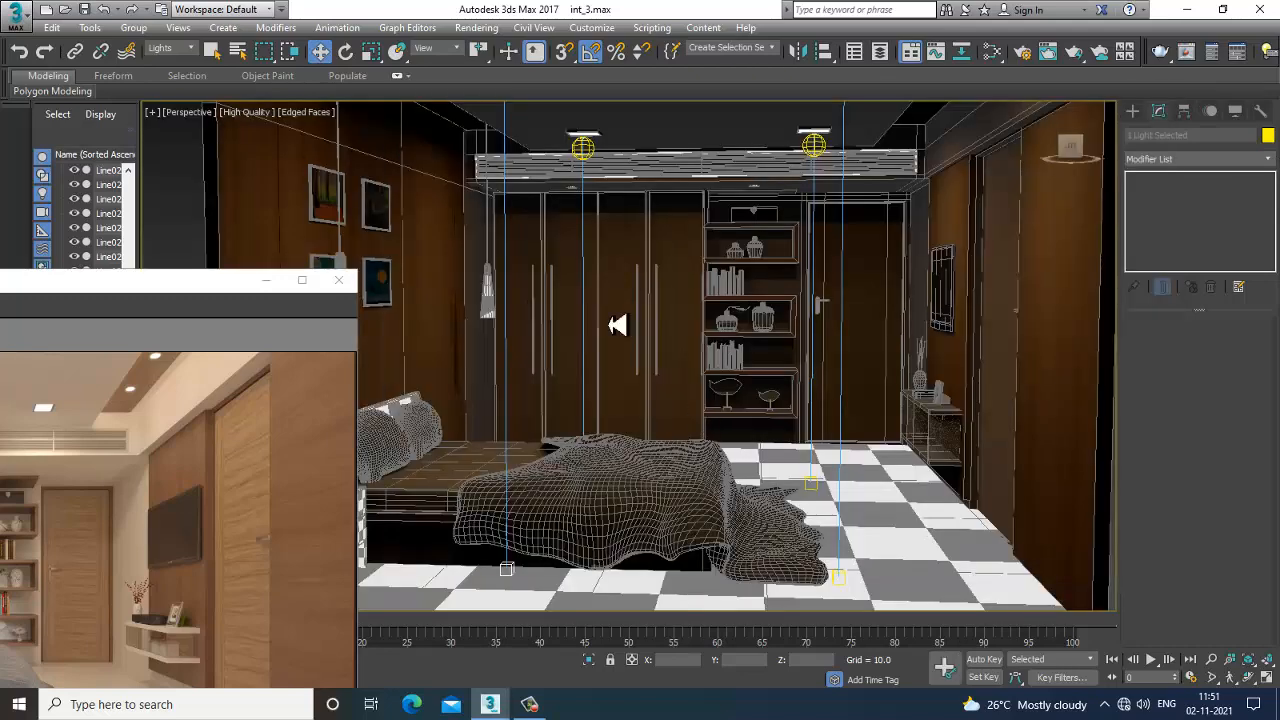
left_click(583, 150)
left_click_drag(1214, 491, 1203, 325)
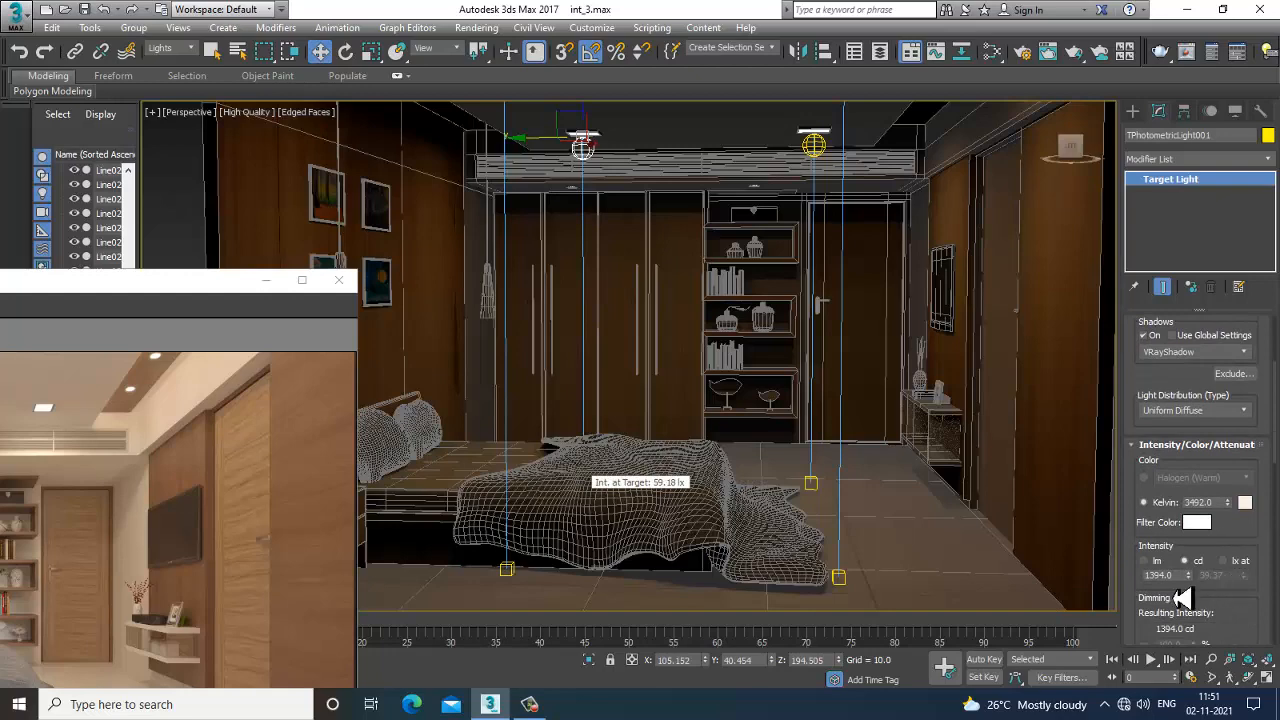
left_click_drag(1198, 592, 1225, 90)
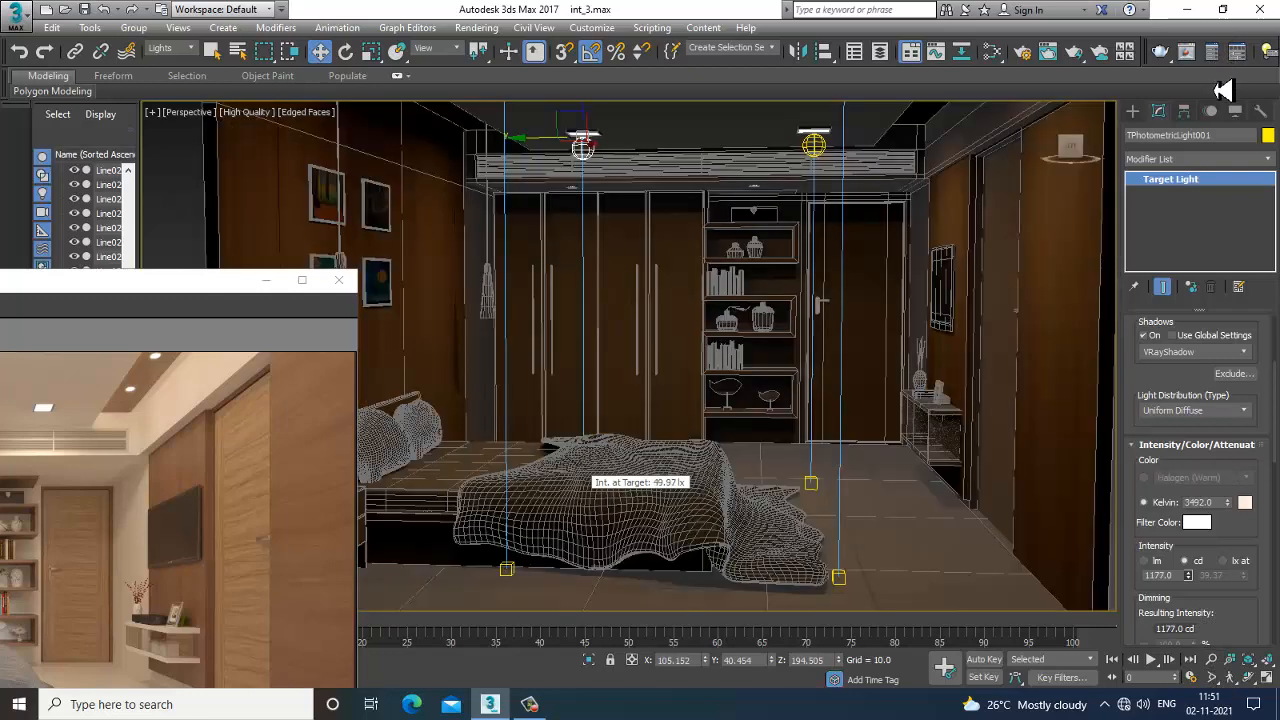
Step: Test-render the Perspective view to check the reduced light intensity, and close the render windows
left_click(478, 30)
left_click(500, 47)
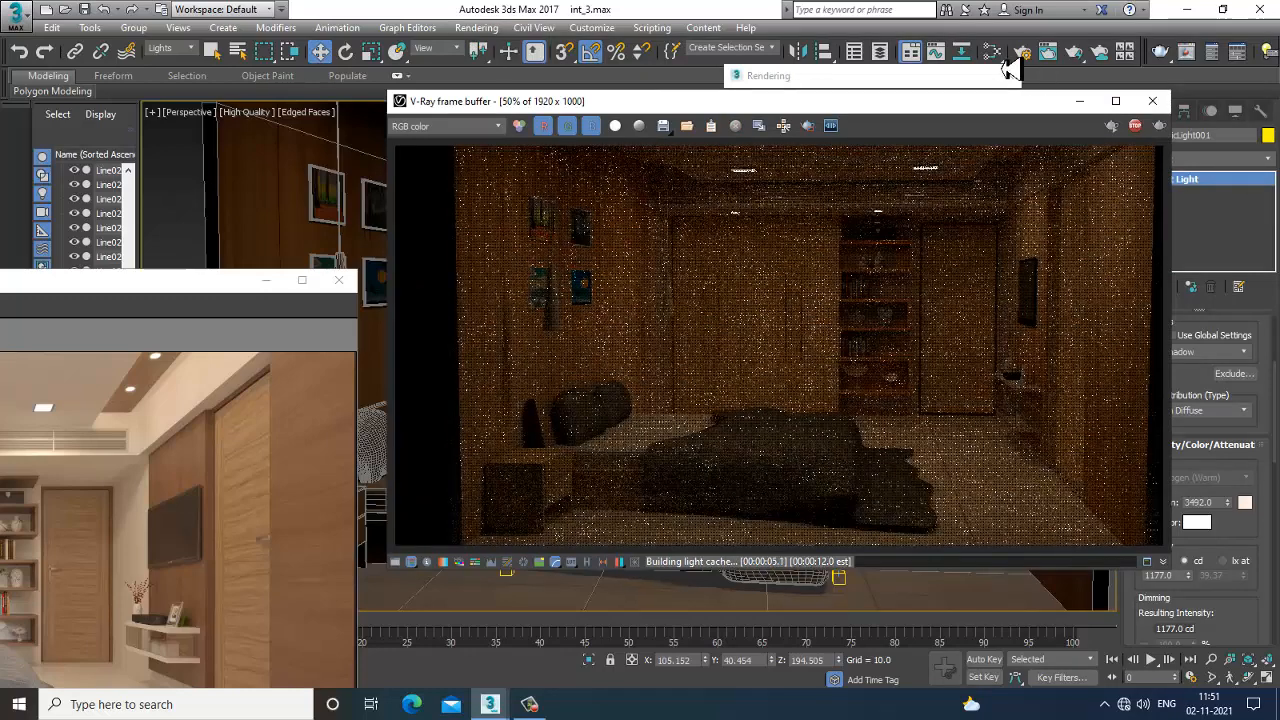
left_click(1008, 74)
left_click(1152, 100)
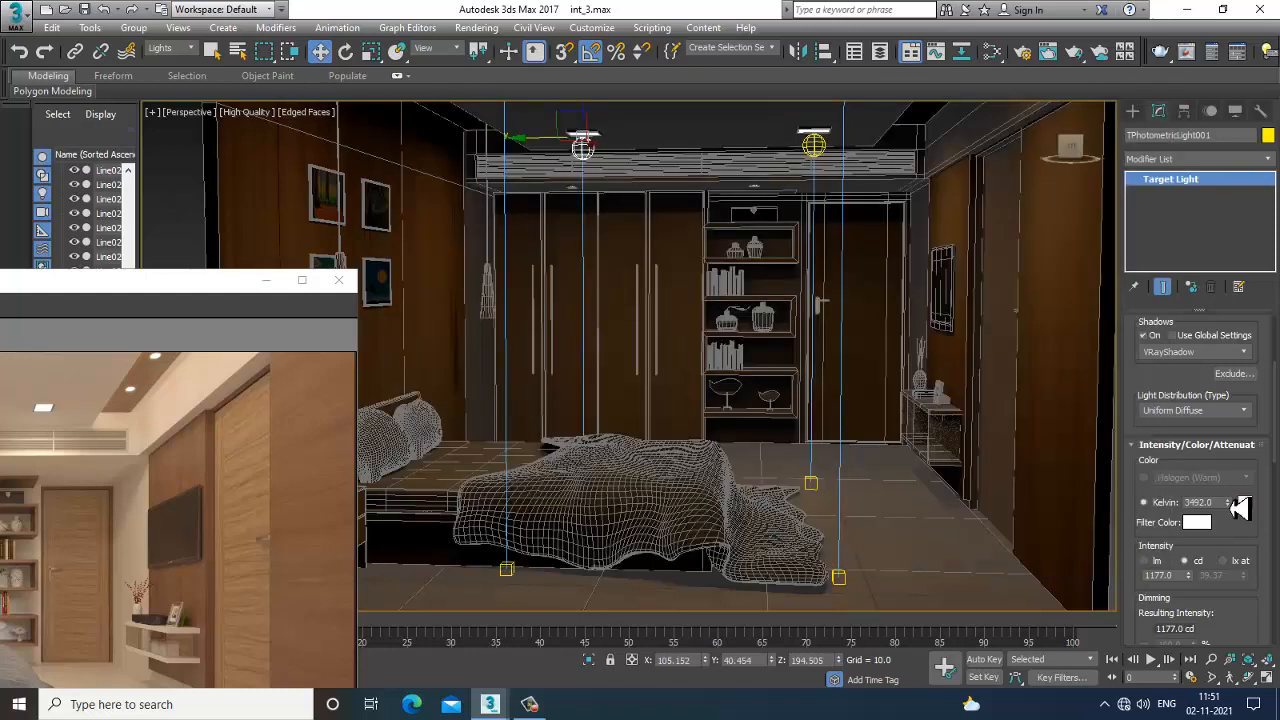
Step: Set the light's colour temperature to 4014.75 Kelvin and check it with a test render of the Perspective view
left_click_drag(1230, 513, 1246, 660)
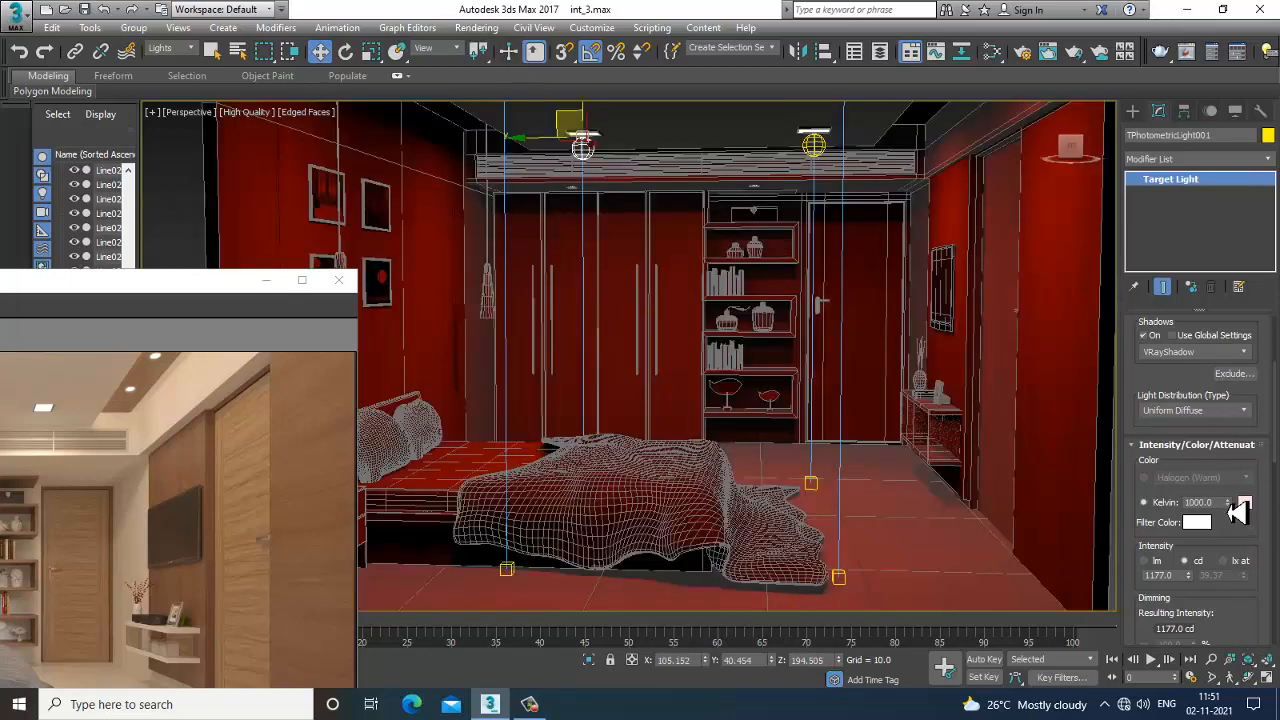
left_click_drag(1229, 503, 1229, 482)
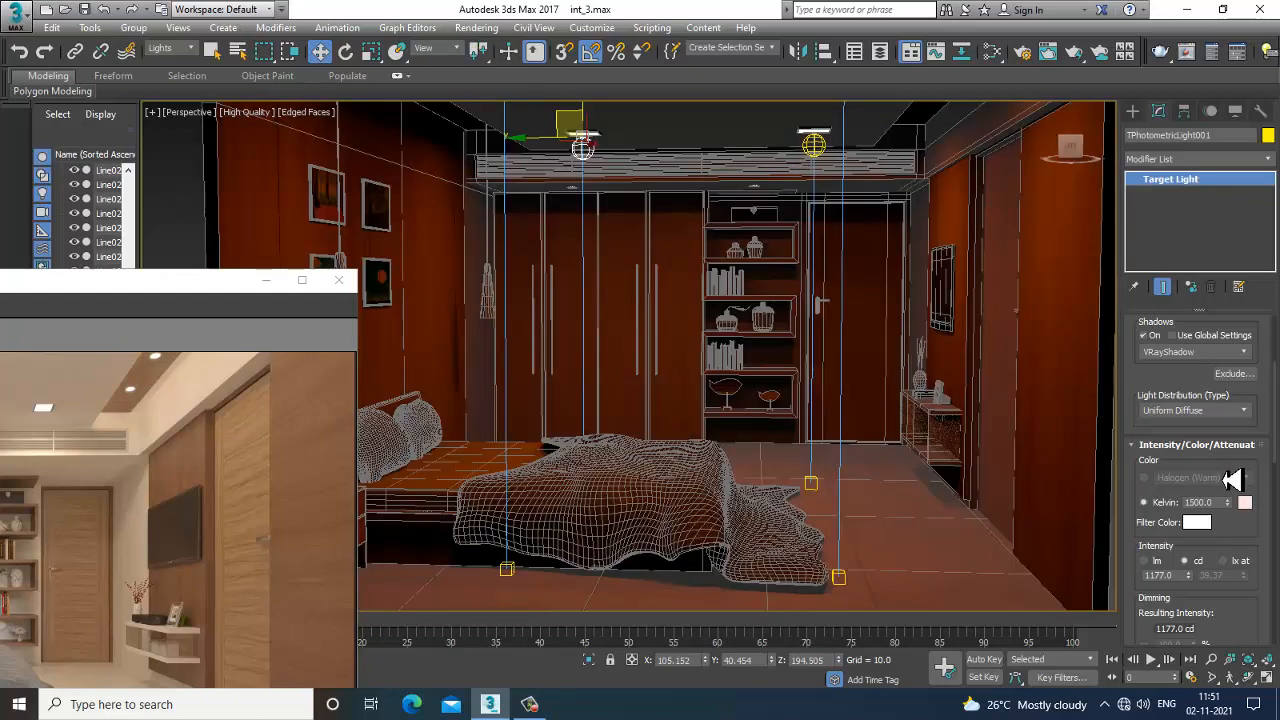
left_click_drag(1238, 511, 1236, 378)
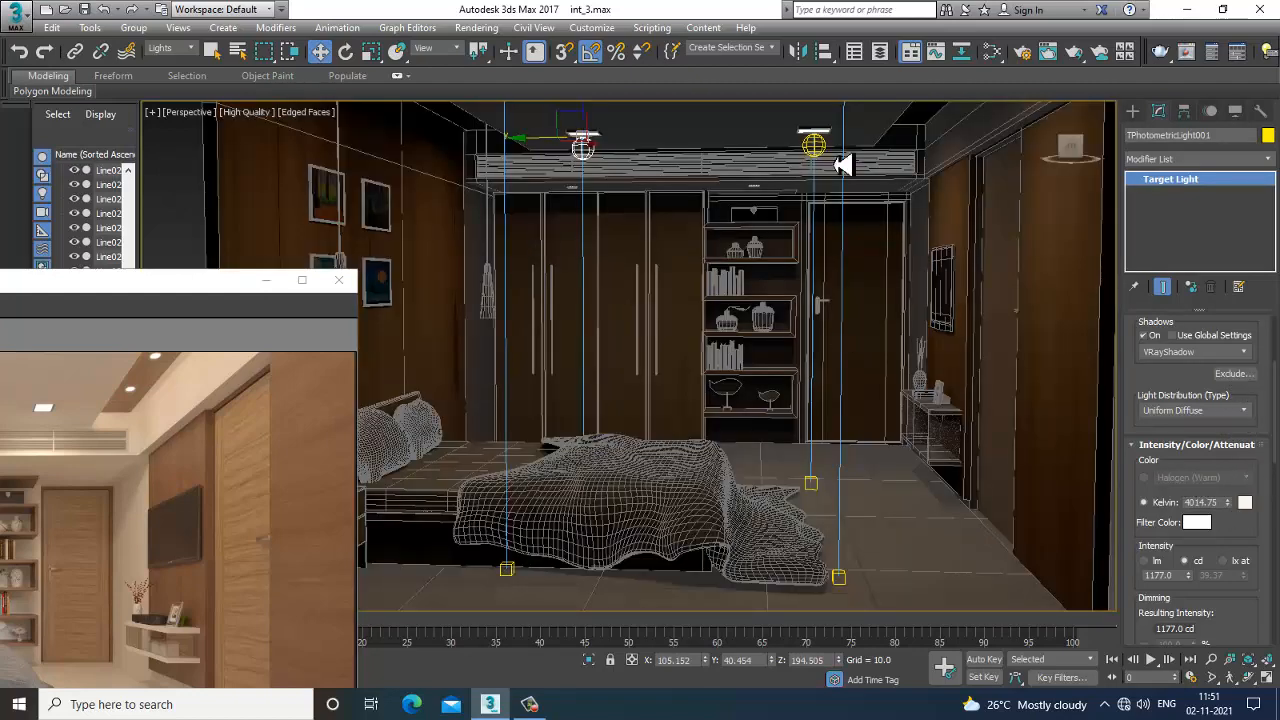
scroll(1172, 540, "up", 3)
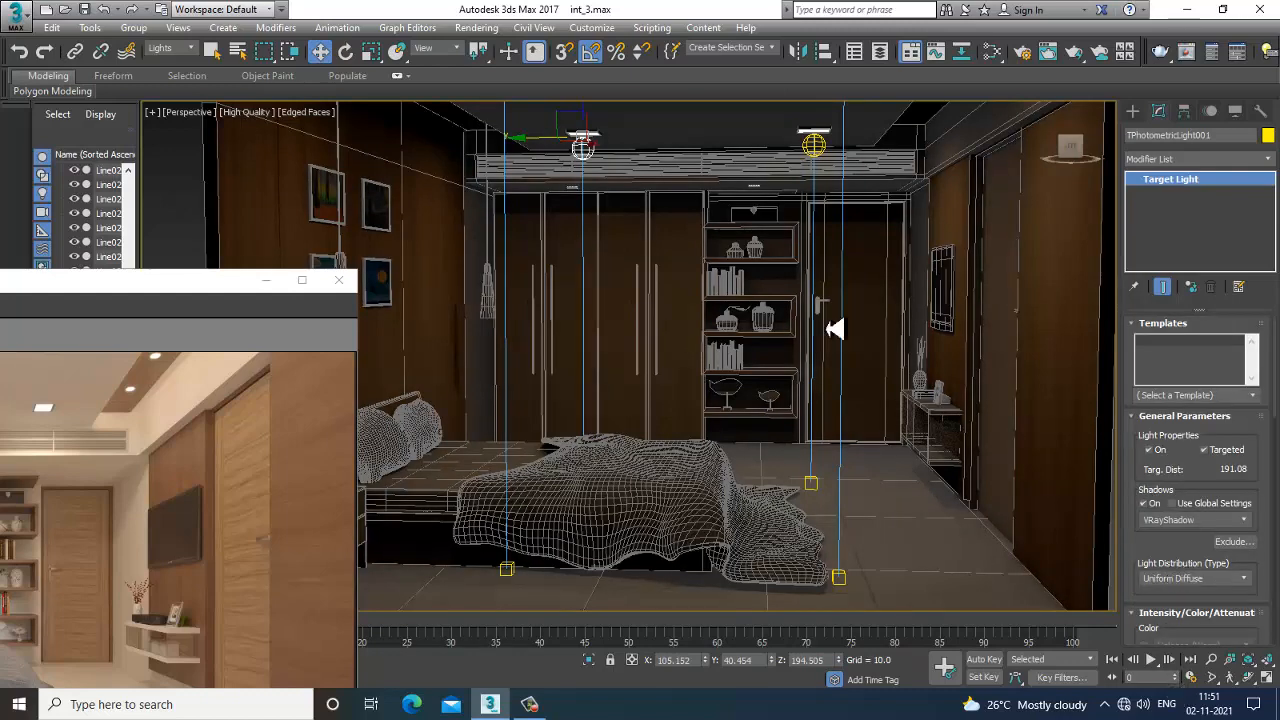
left_click(477, 27)
left_click(490, 47)
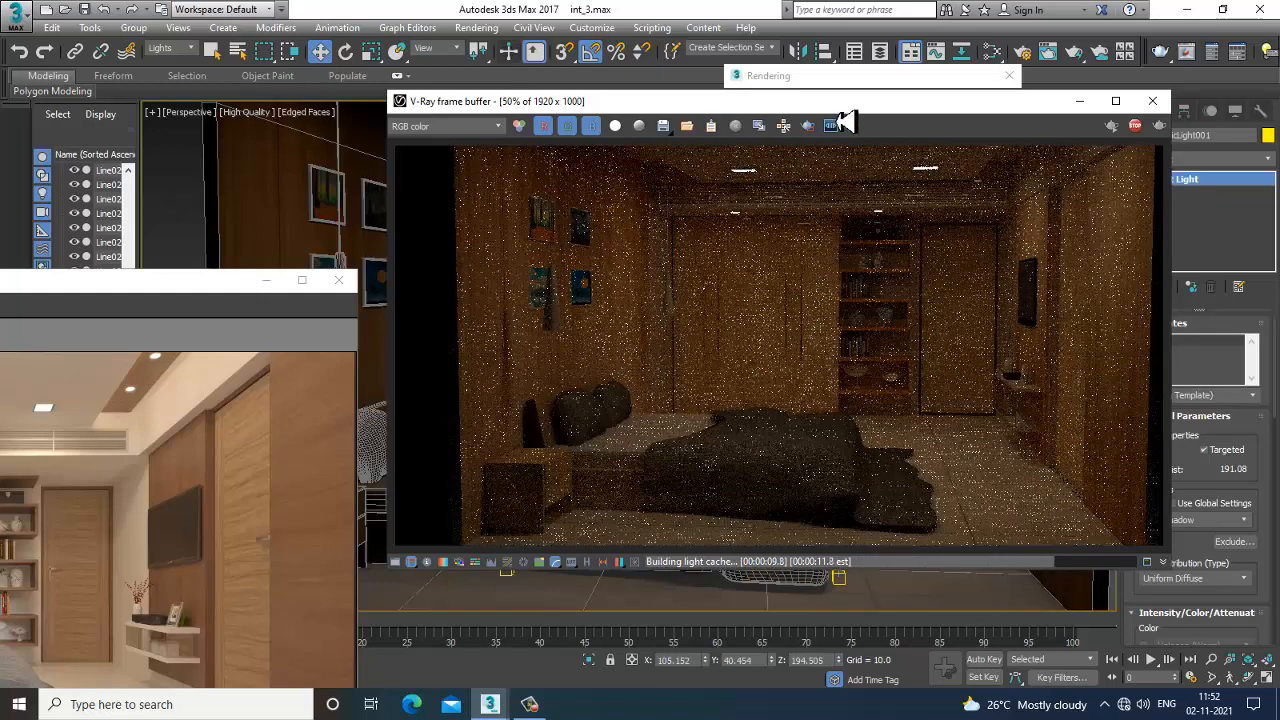
left_click(1152, 101)
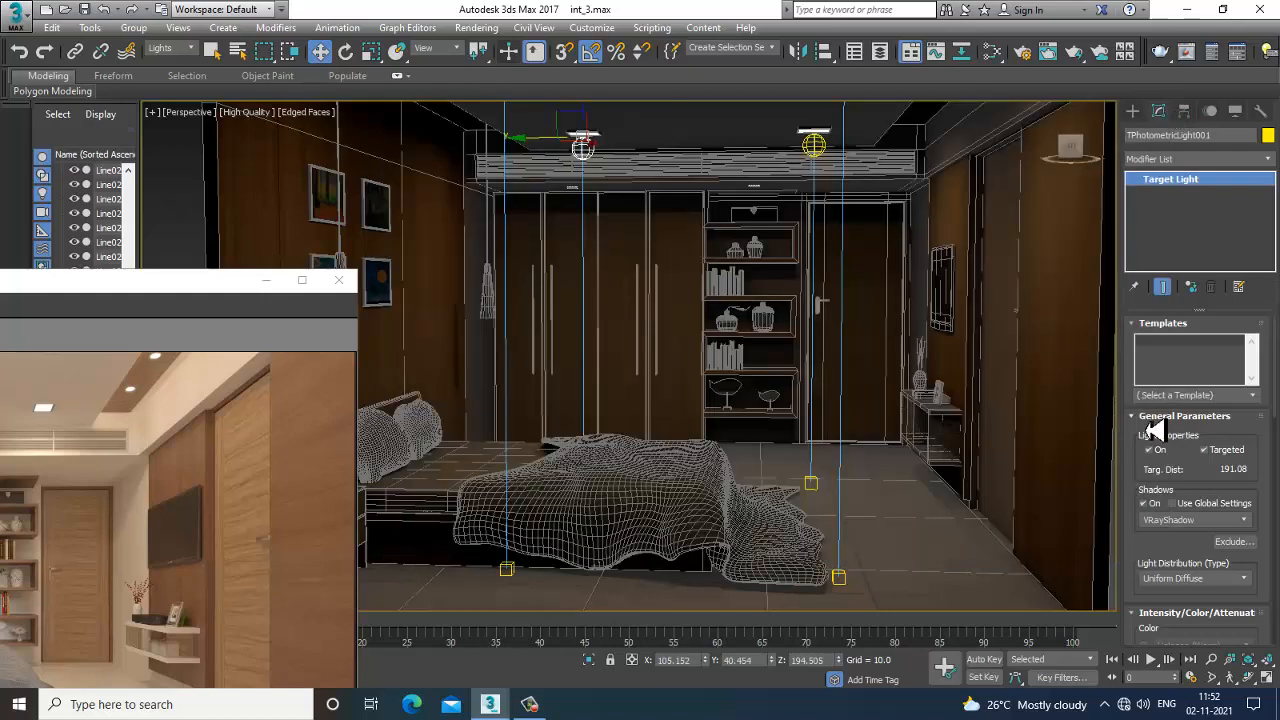
Step: Review the light's attenuation, emission shape, V-Ray shadow, distribution and intensity settings
left_click_drag(1171, 563, 1192, 261)
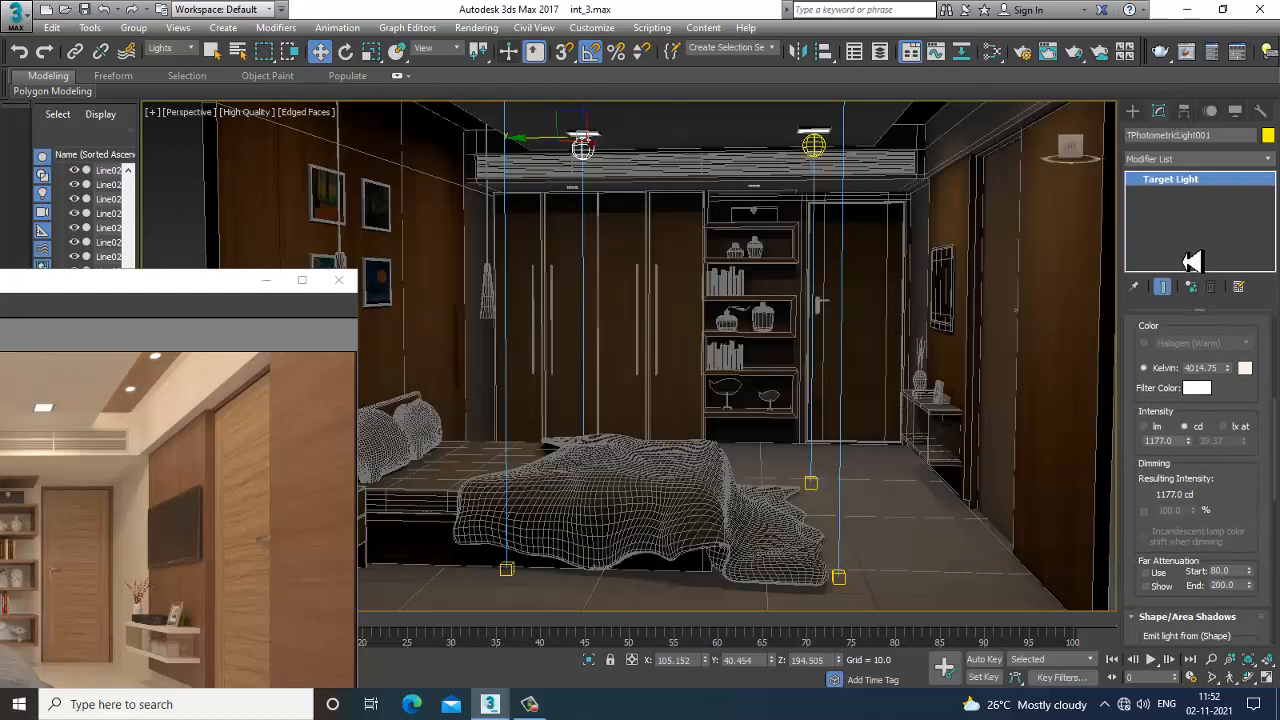
left_click_drag(1248, 498, 1236, 284)
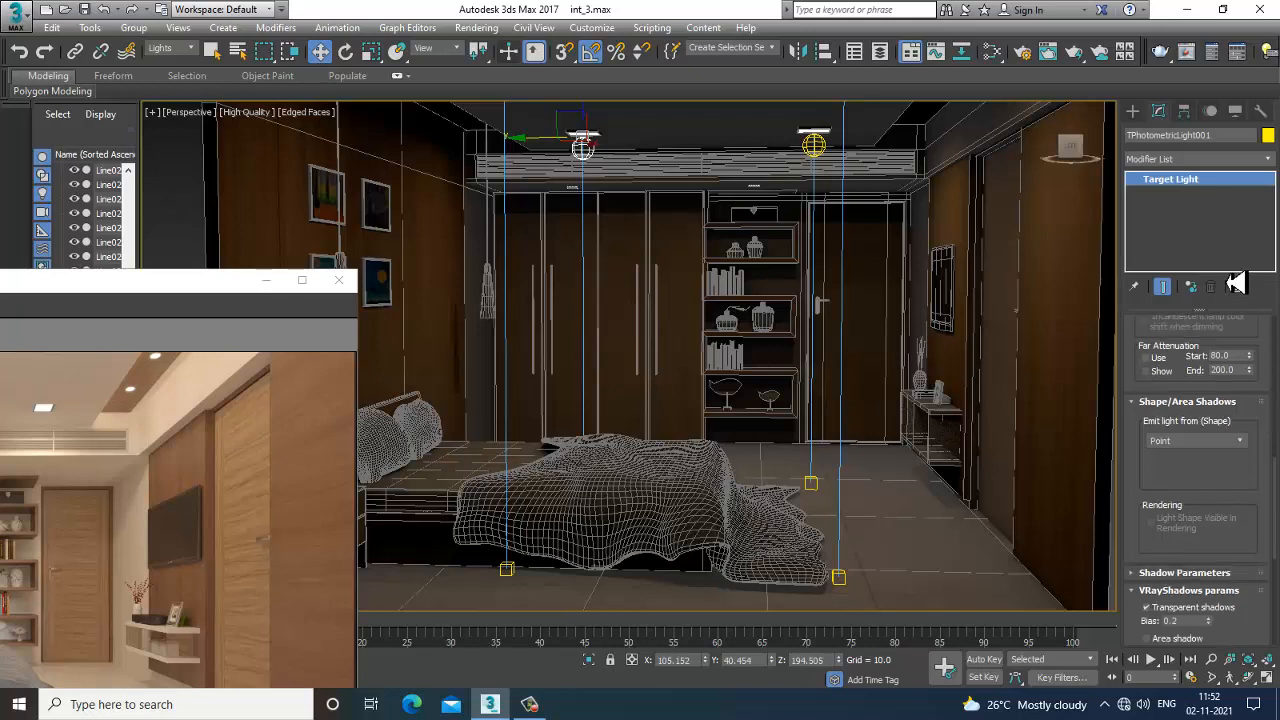
left_click(1213, 441)
left_click(1213, 452)
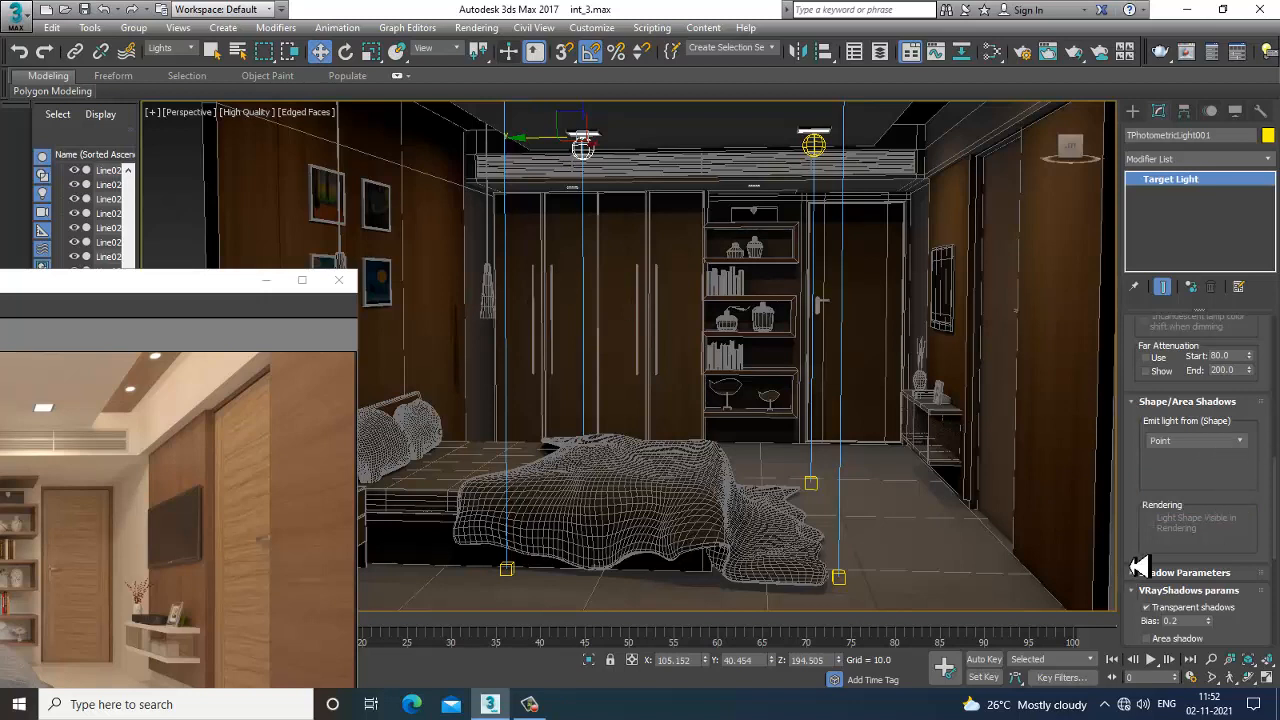
scroll(1150, 440, "down", 3)
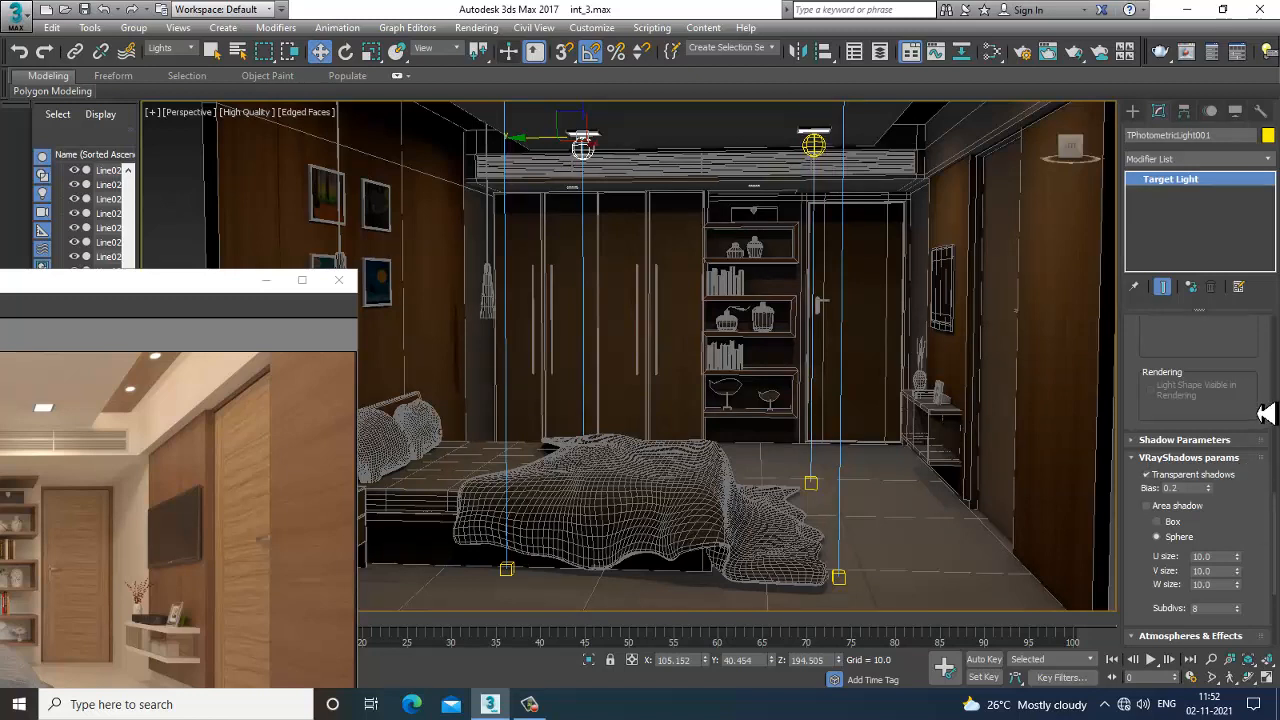
scroll(1266, 414, "down", 3)
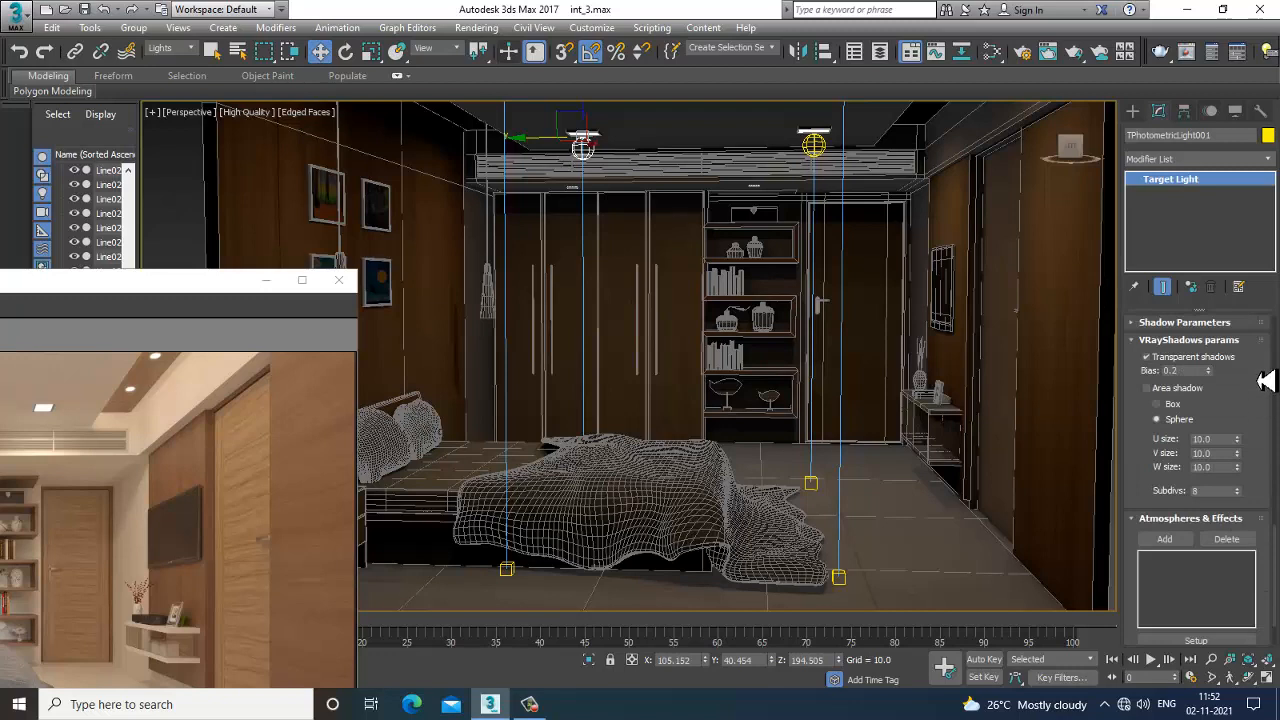
left_click_drag(1266, 389, 1262, 562)
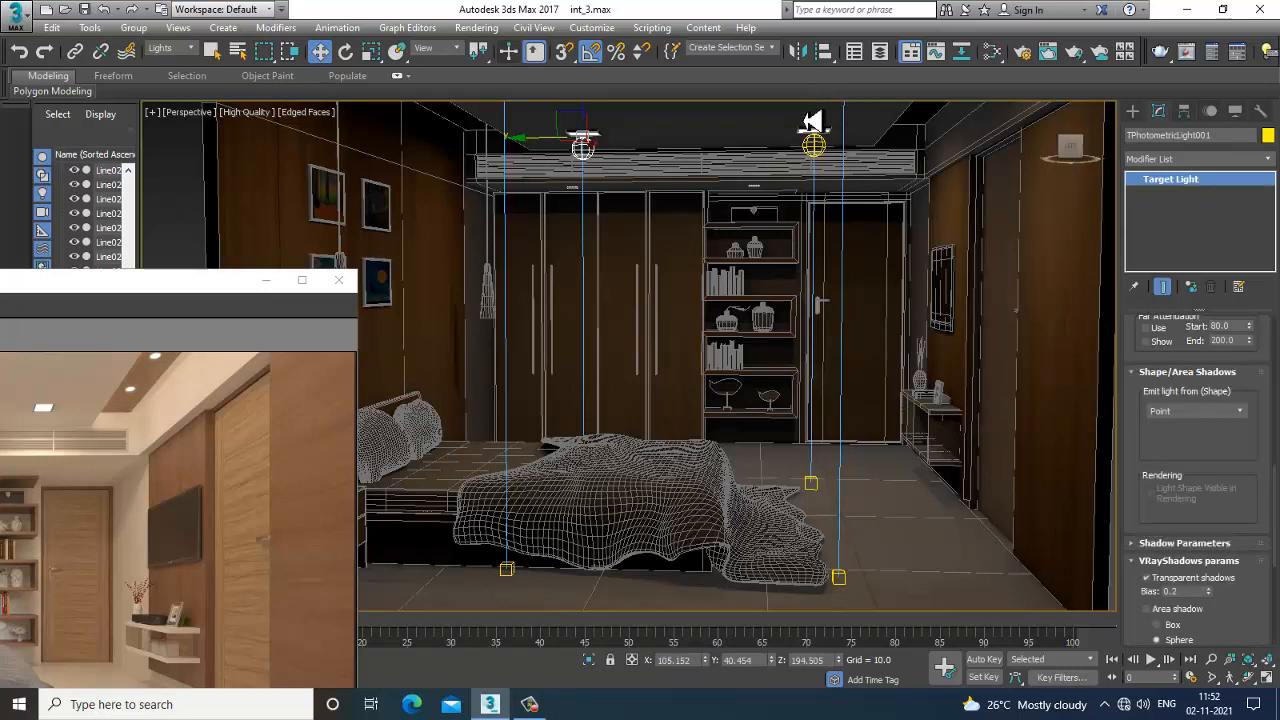
left_click_drag(1185, 449, 1189, 667)
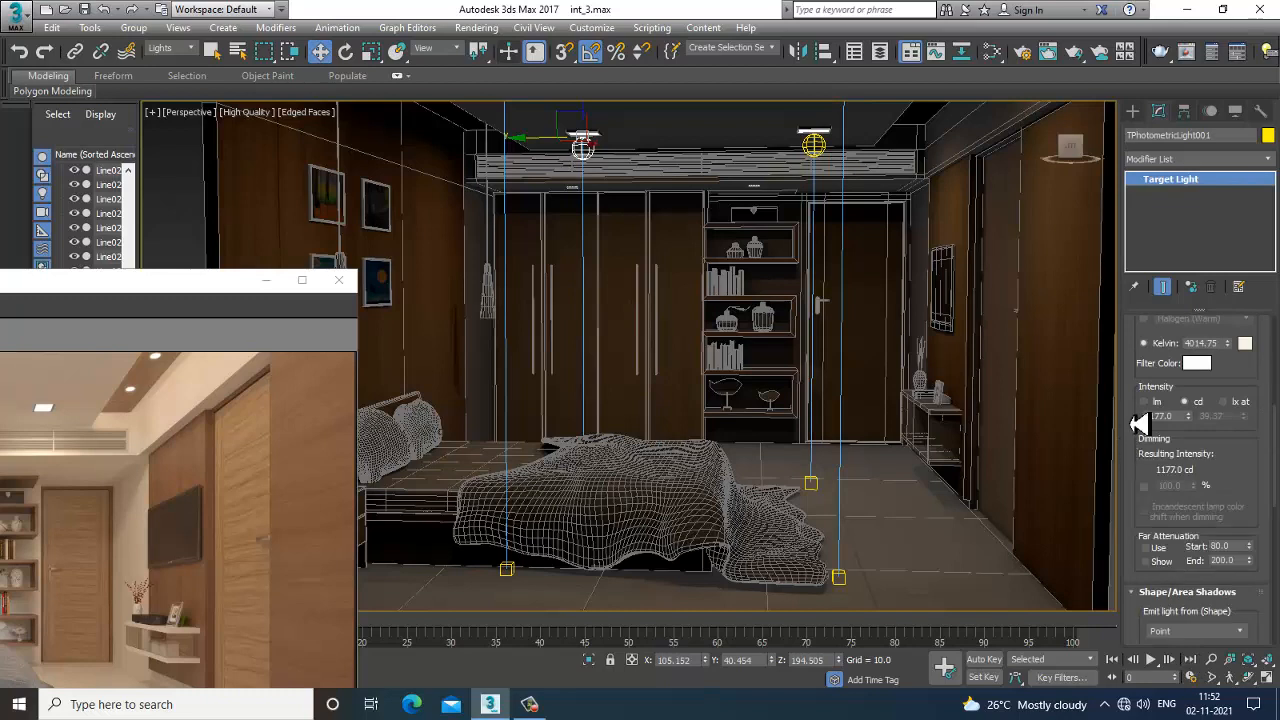
left_click_drag(1149, 419, 1169, 681)
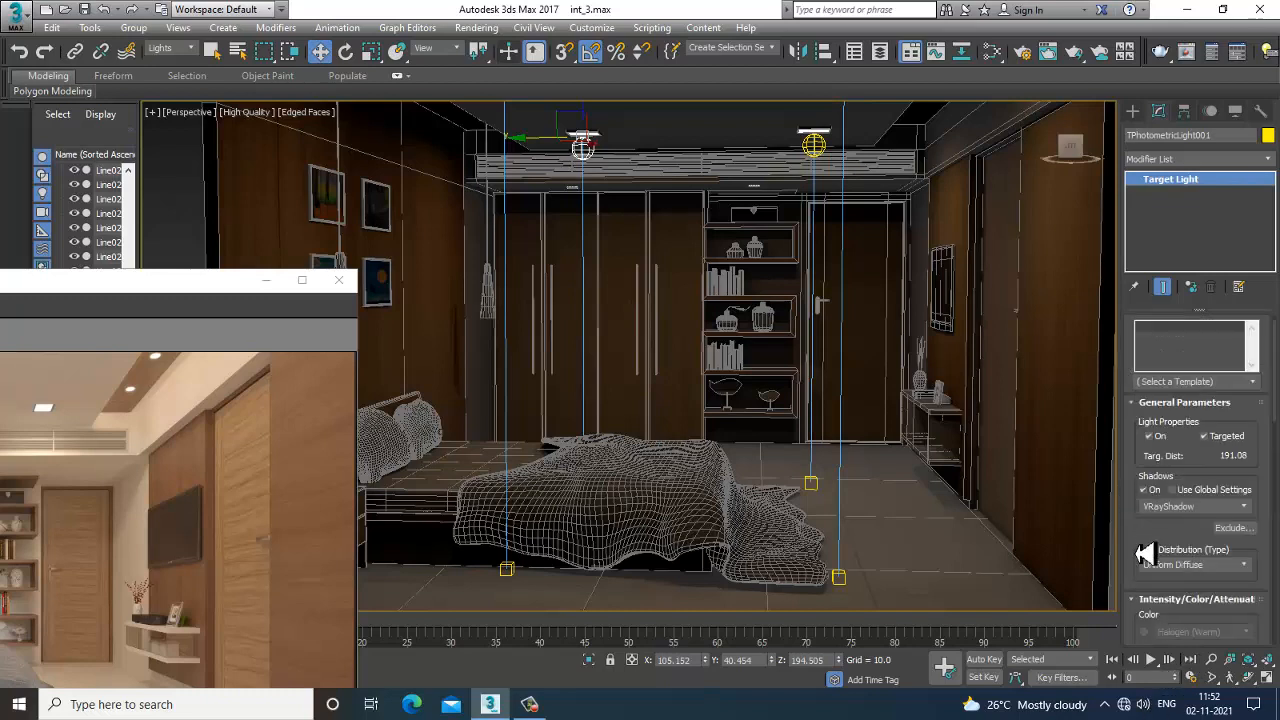
left_click_drag(1146, 553, 1147, 350)
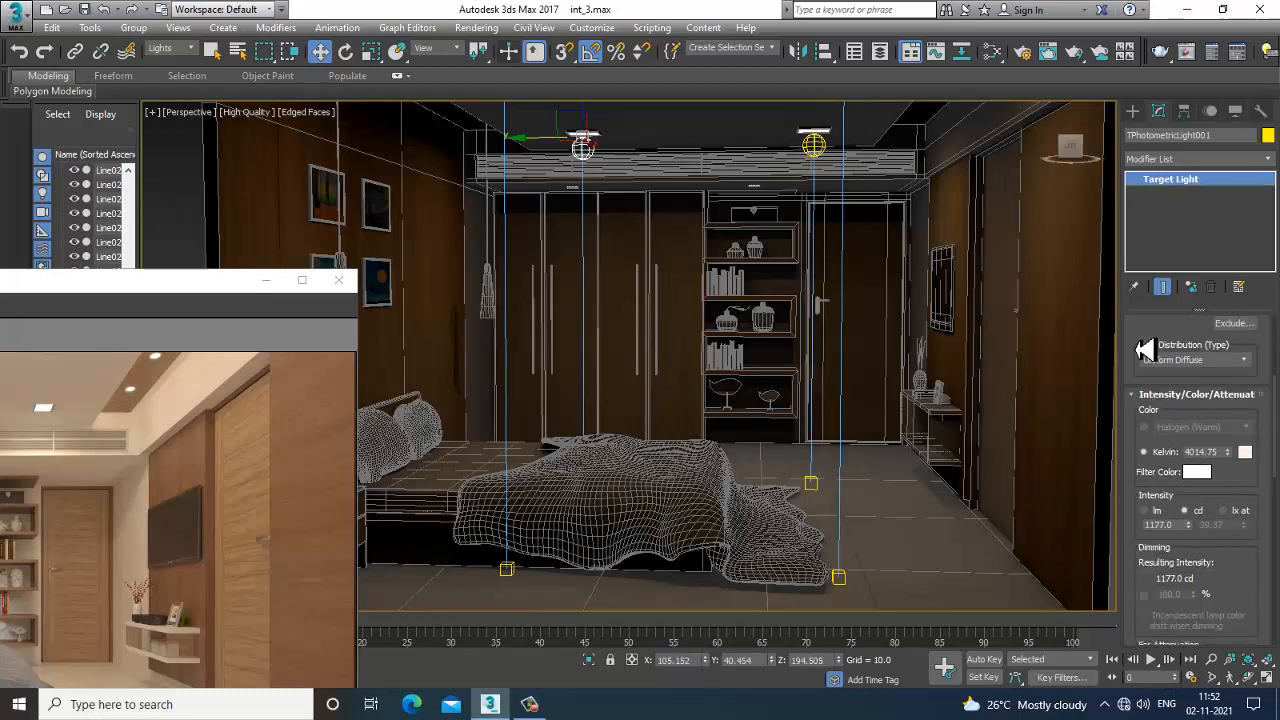
Step: Set the light's filter color to a pale warm off-white, RGB 223, 209, 196, and test-render the Perspective view
left_click(1198, 480)
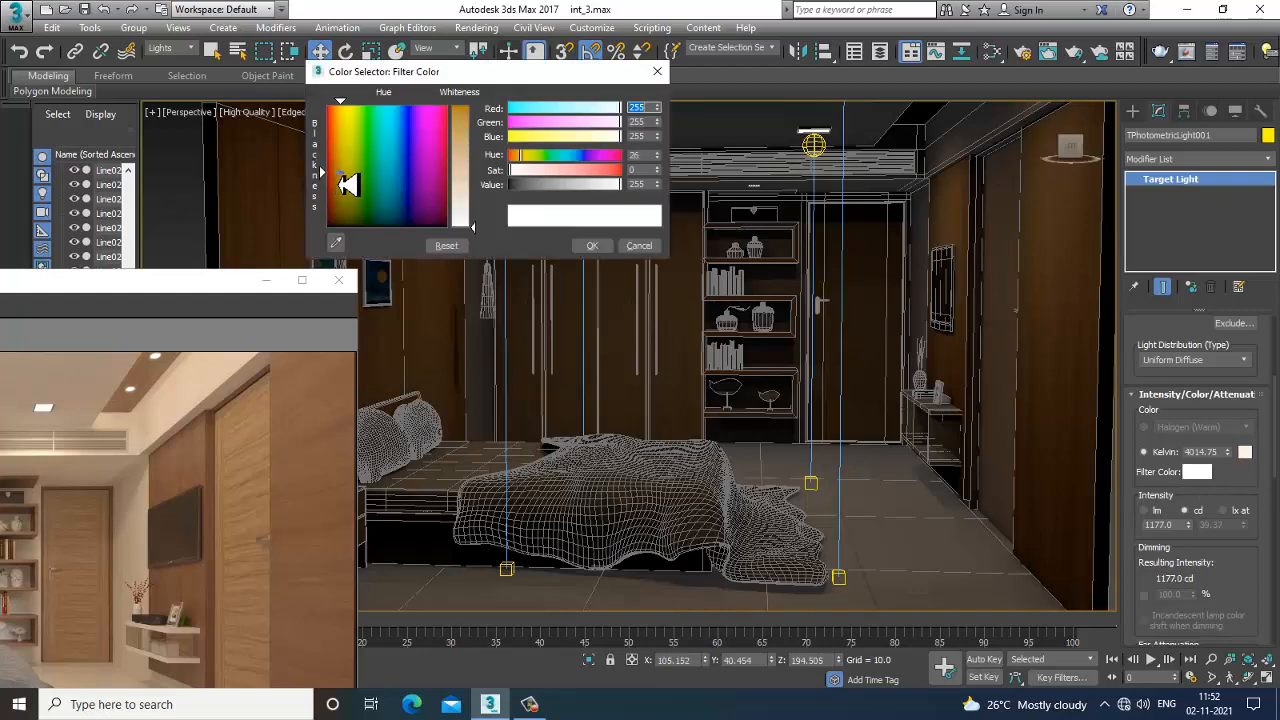
left_click_drag(340, 173, 337, 172)
left_click_drag(472, 216, 472, 201)
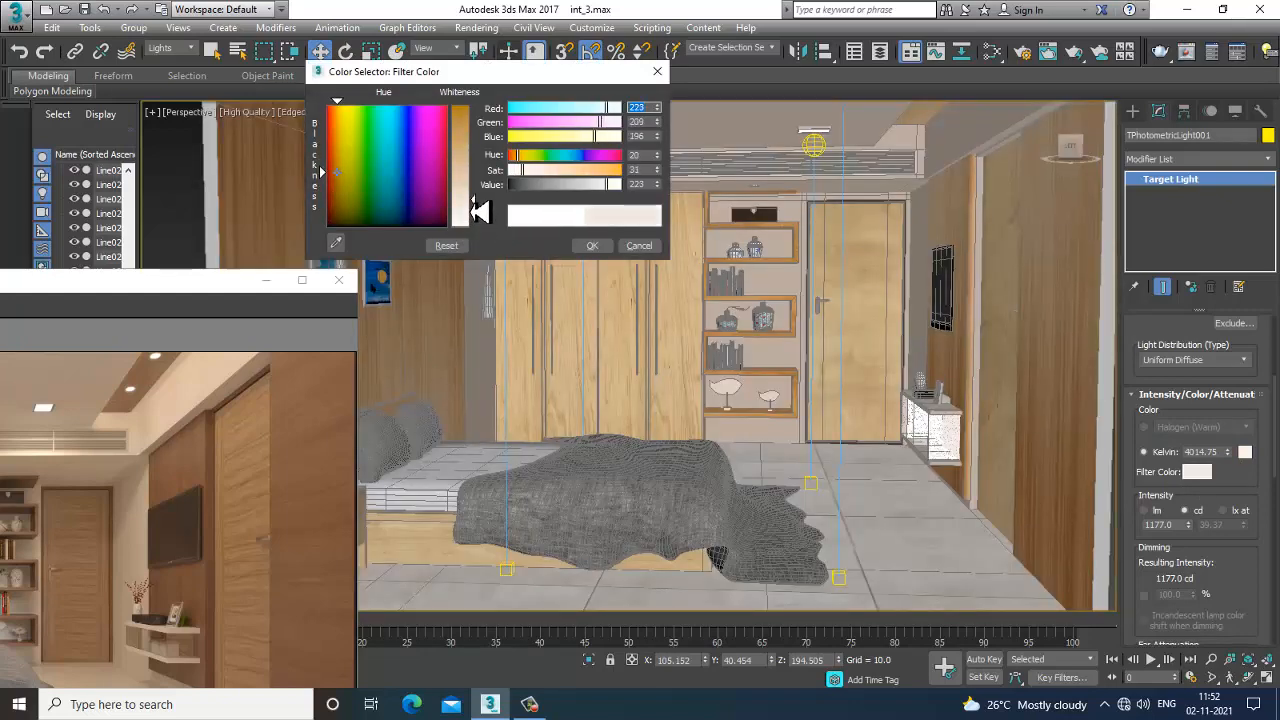
left_click(591, 246)
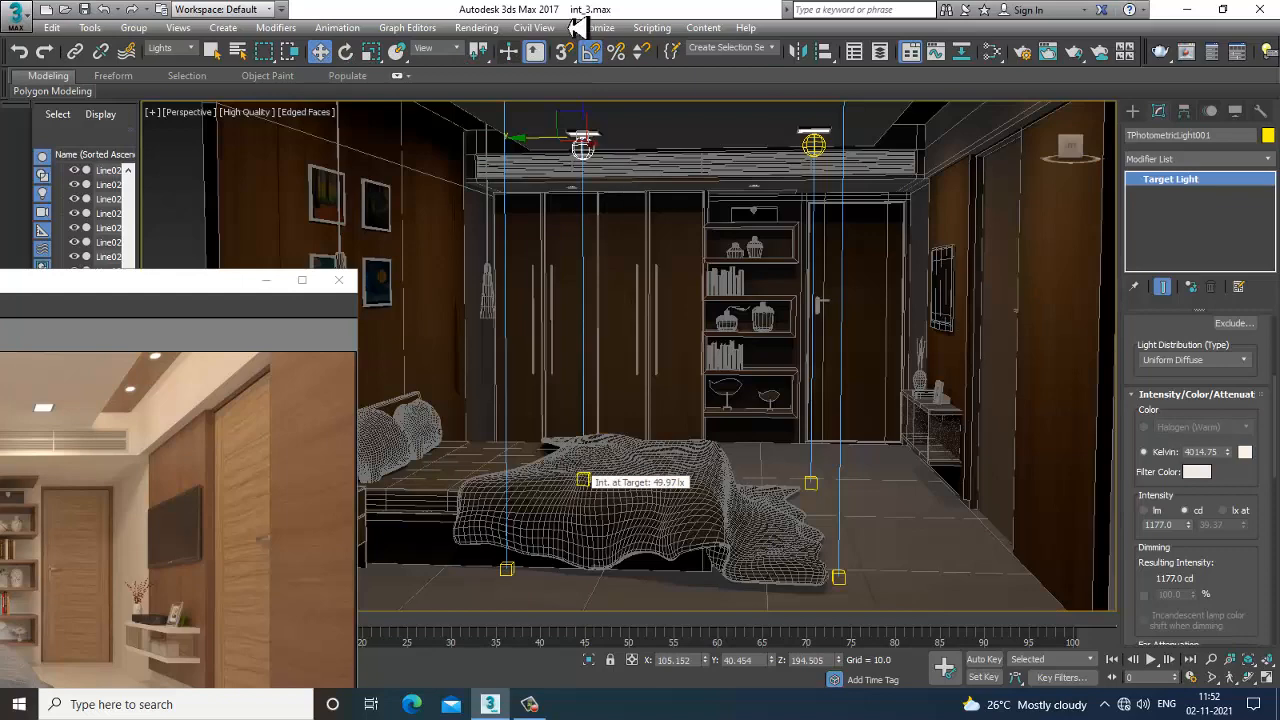
left_click(470, 30)
left_click(505, 57)
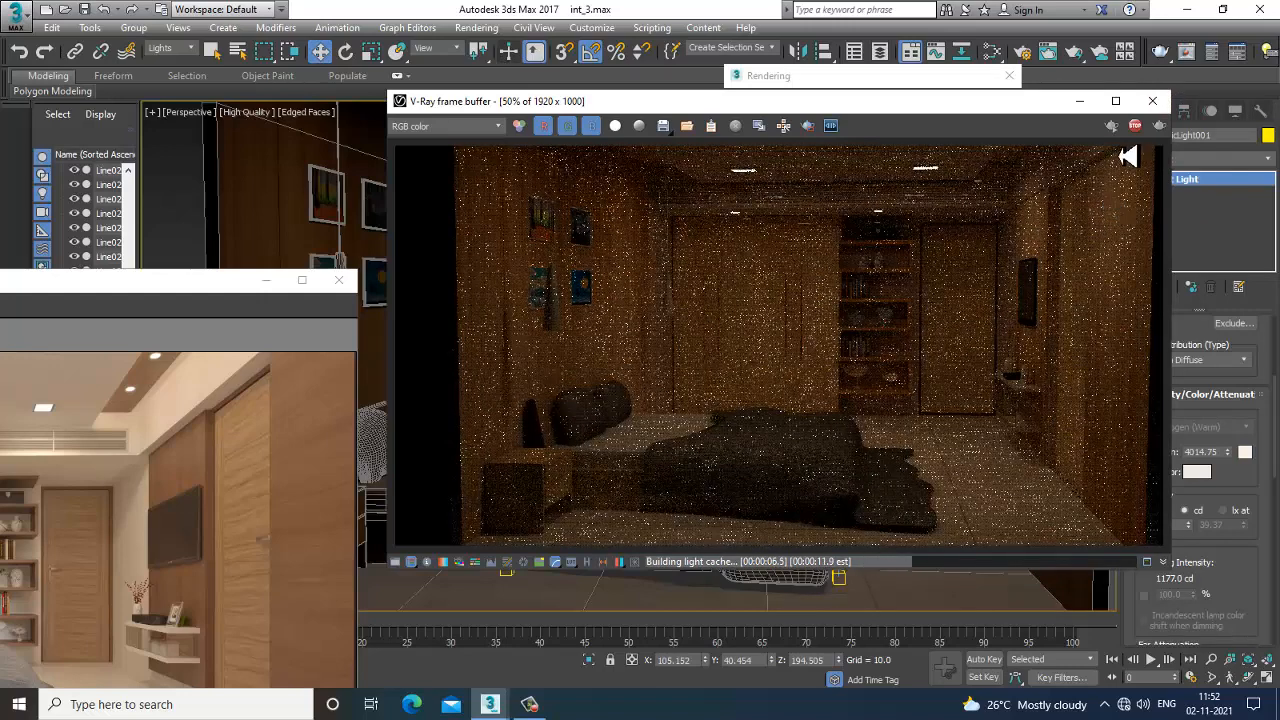
left_click(1152, 101)
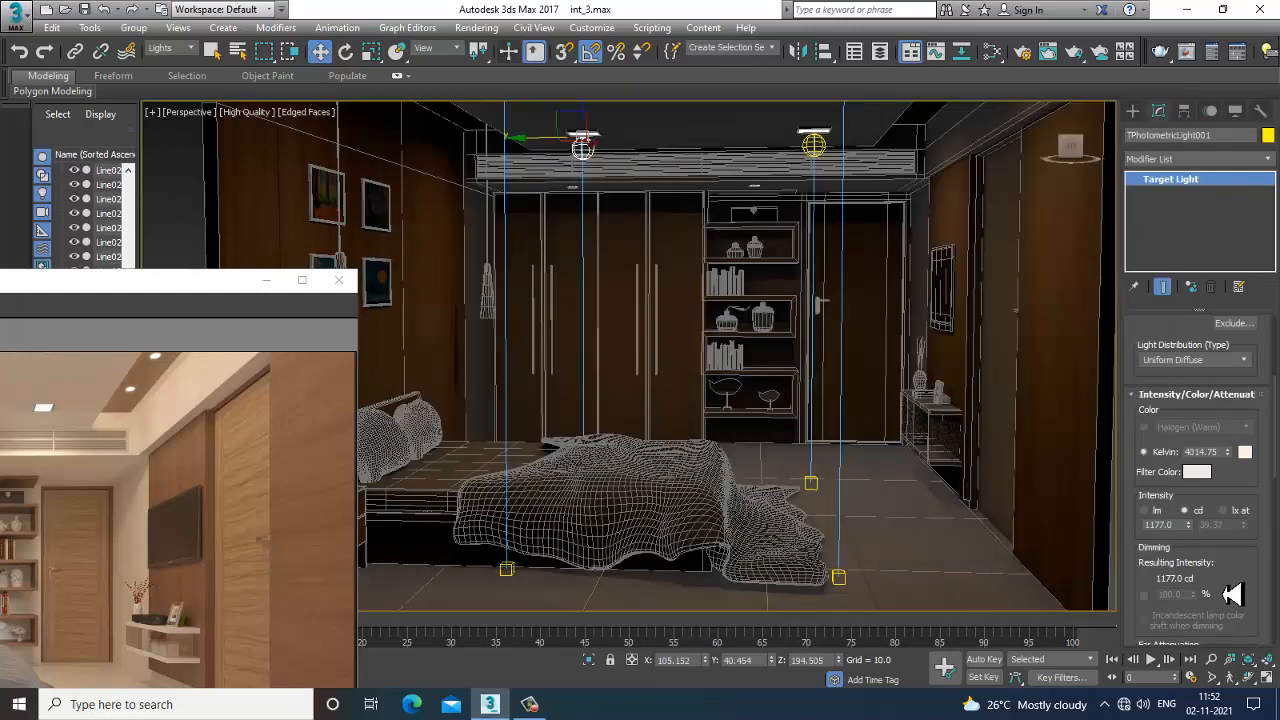
Step: Switch the light's intensity unit to lumens (lm) and test-render the Perspective view
scroll(1245, 568, "down", 1)
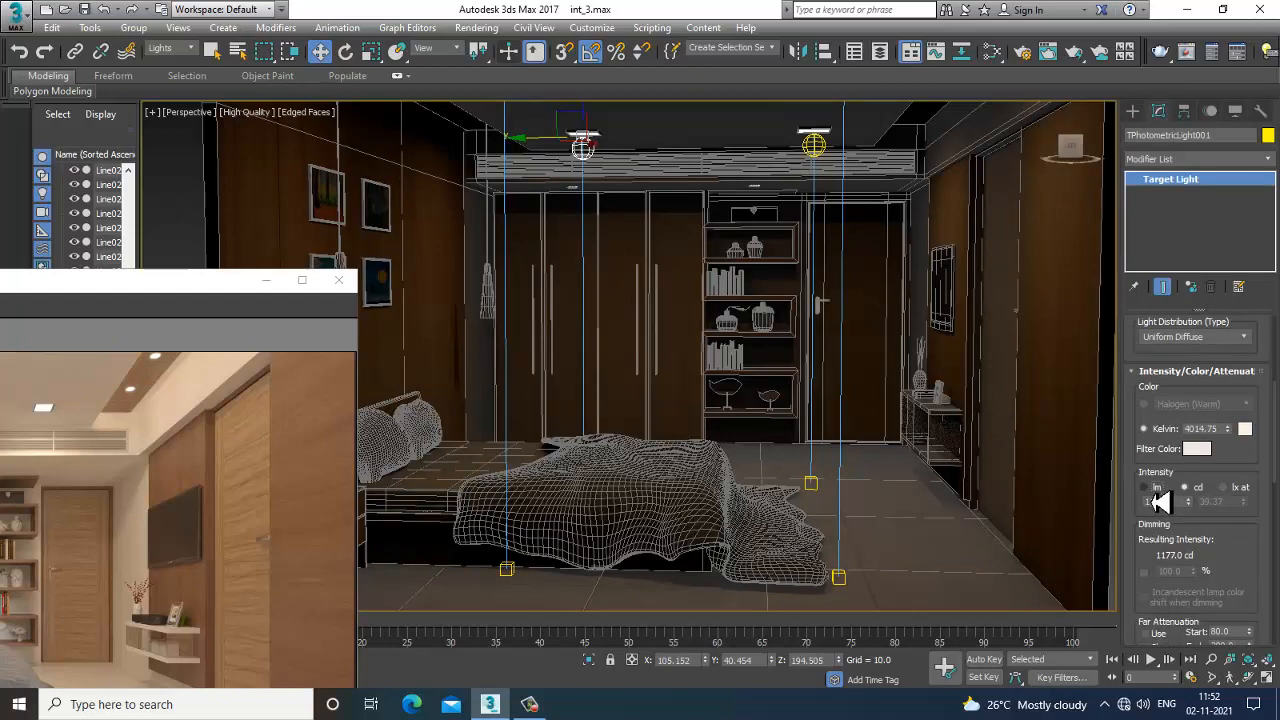
left_click(1145, 487)
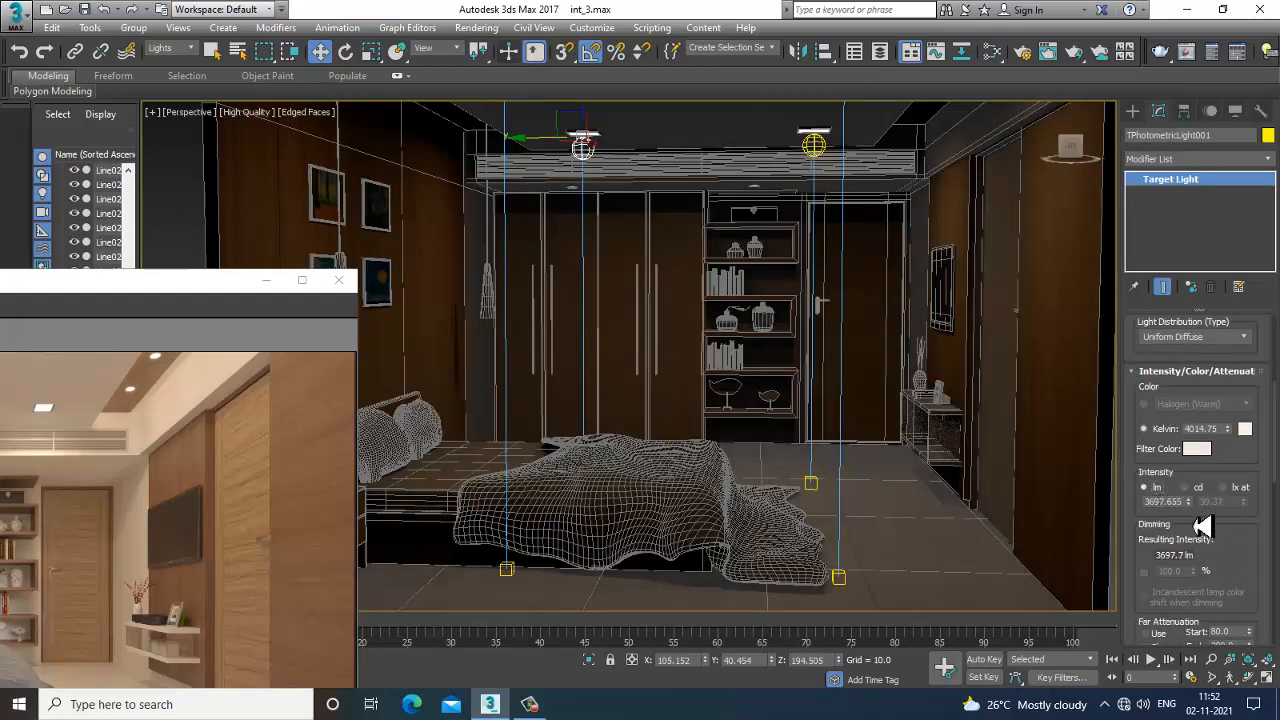
left_click(476, 27)
left_click(500, 47)
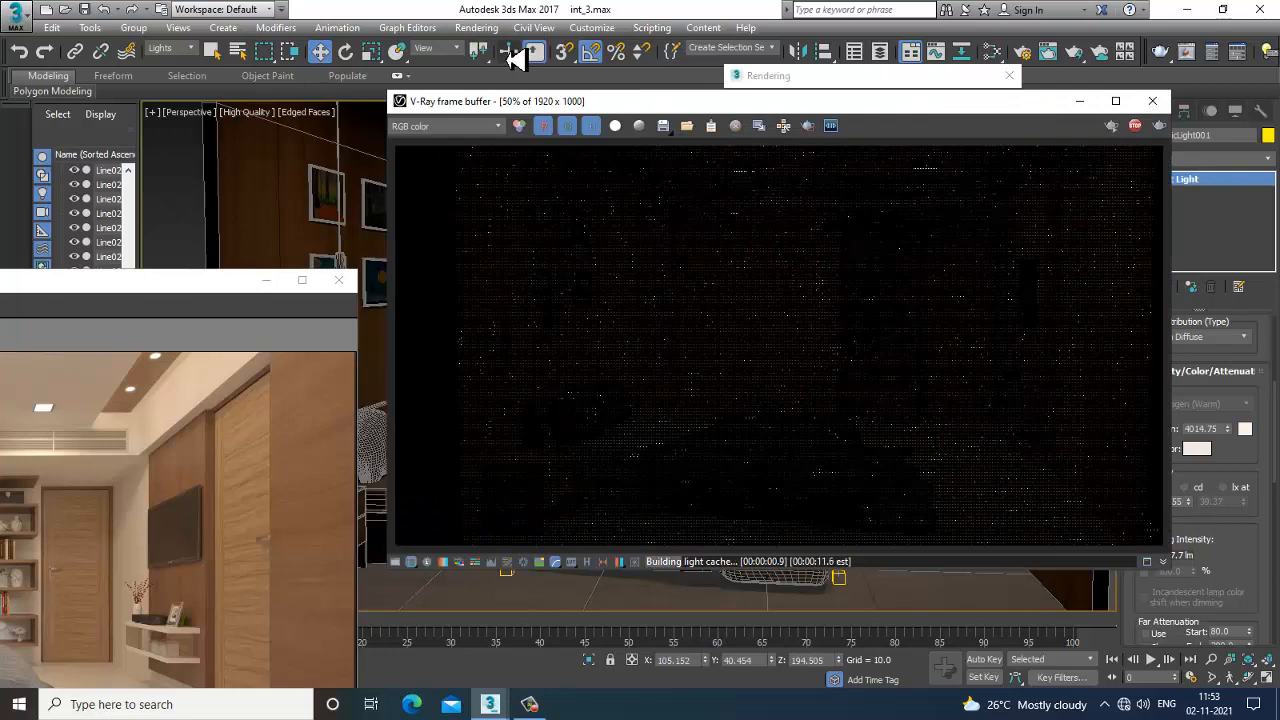
left_click(1152, 100)
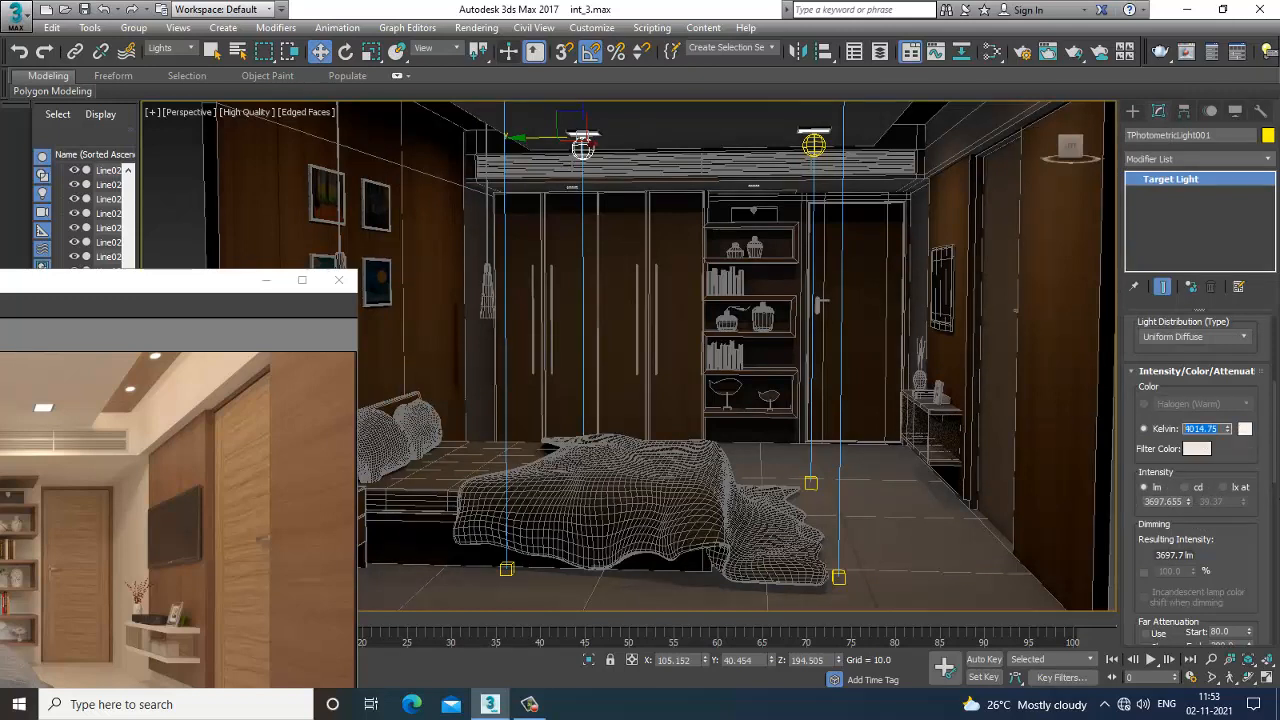
Step: Raise the light's colour temperature to 4707.609 Kelvin and check it with a test render
left_click(1238, 433)
left_click_drag(1229, 432, 1238, 432)
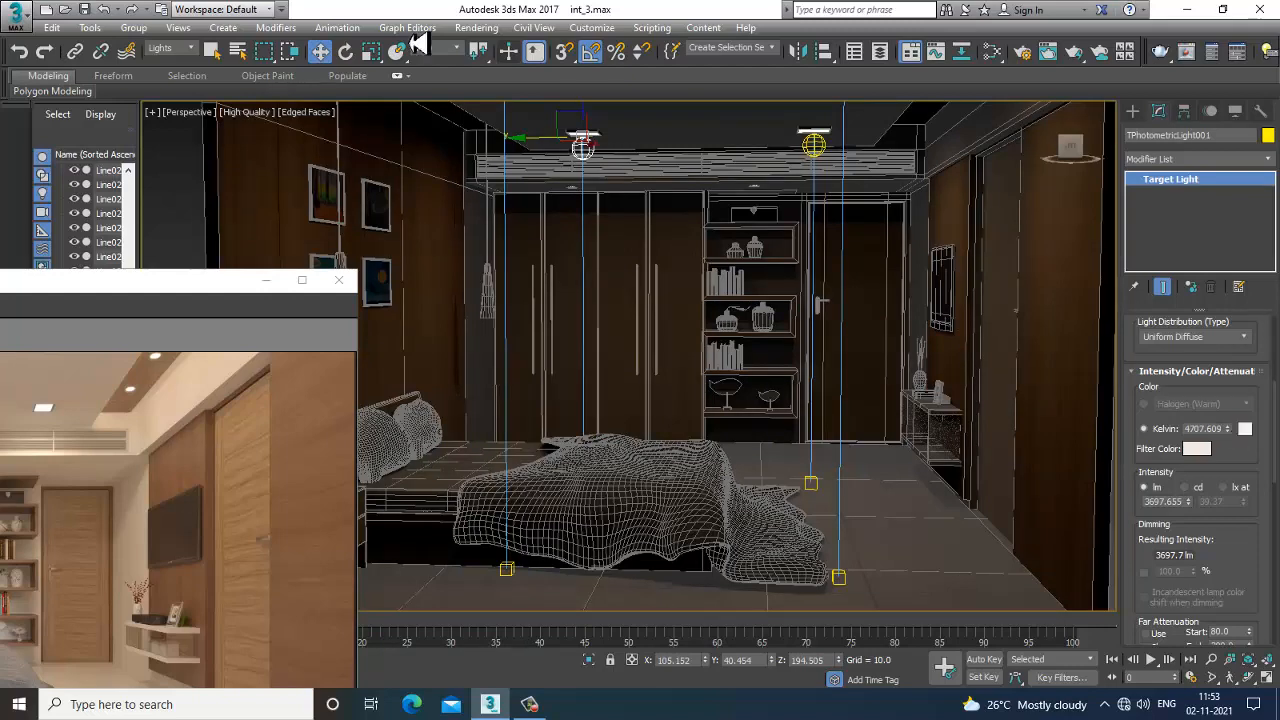
left_click(478, 28)
left_click(516, 56)
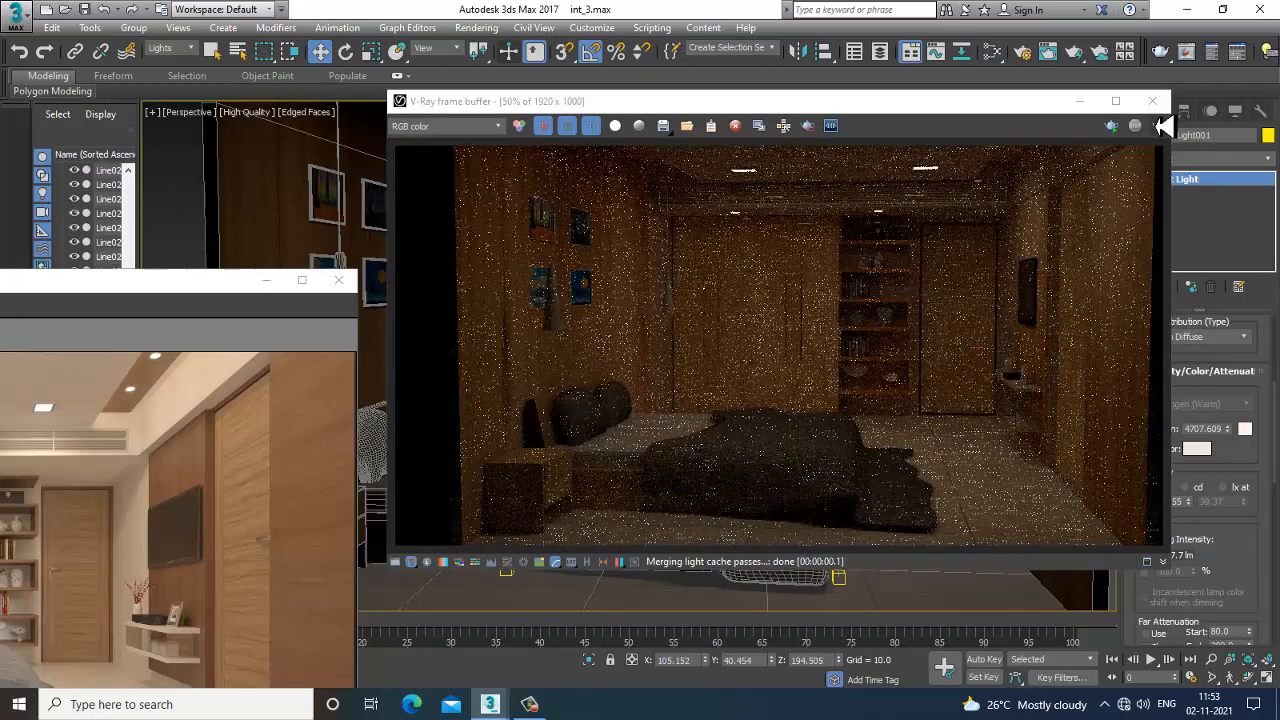
left_click(1152, 101)
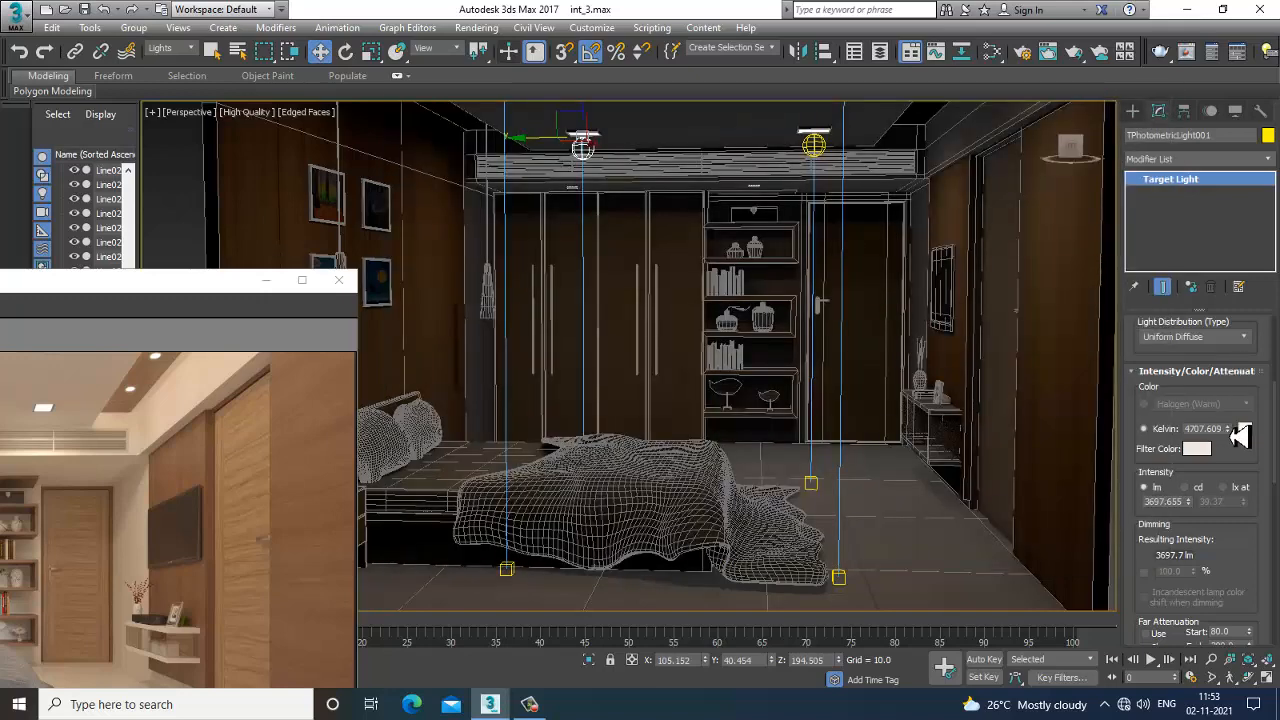
Step: Set the light's colour temperature to 4997.223 Kelvin and test-render the Perspective view
left_click(1229, 433)
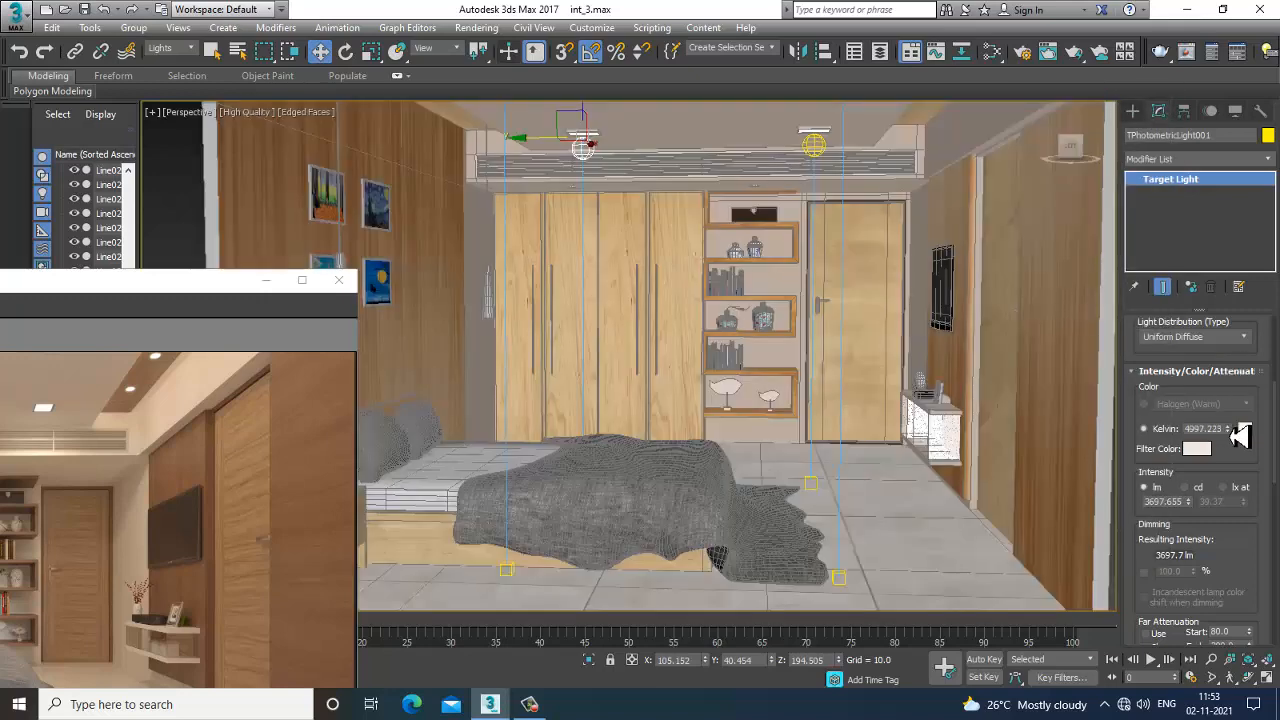
left_click(476, 27)
left_click(500, 47)
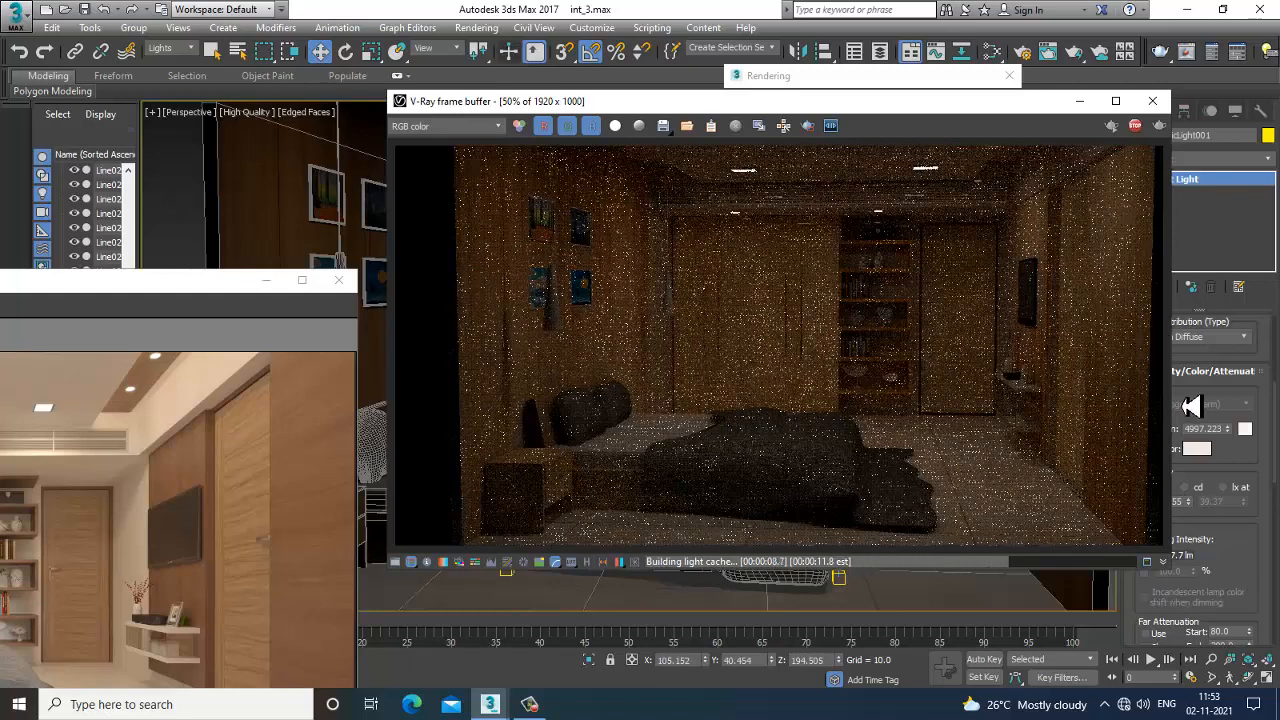
left_click(1152, 101)
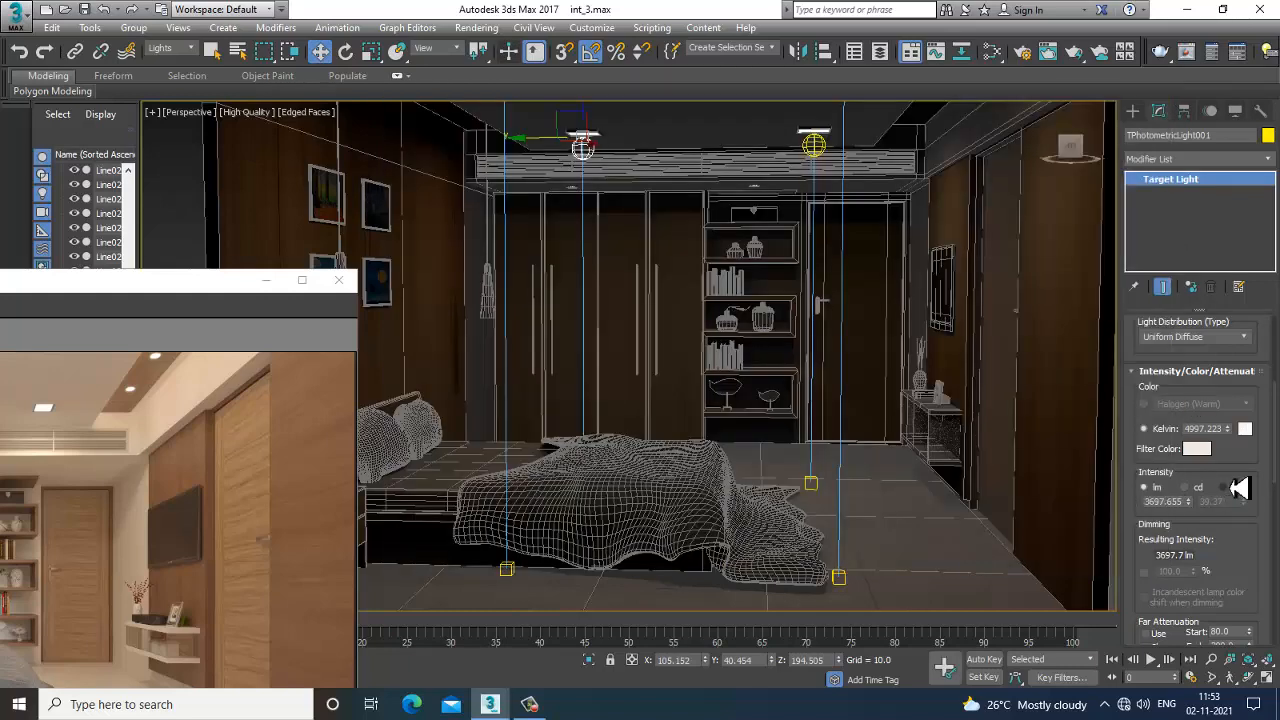
Step: Raise the ceiling light's colour temperature to 5357.699 Kelvin and test-render the Perspective view
left_click(1229, 428)
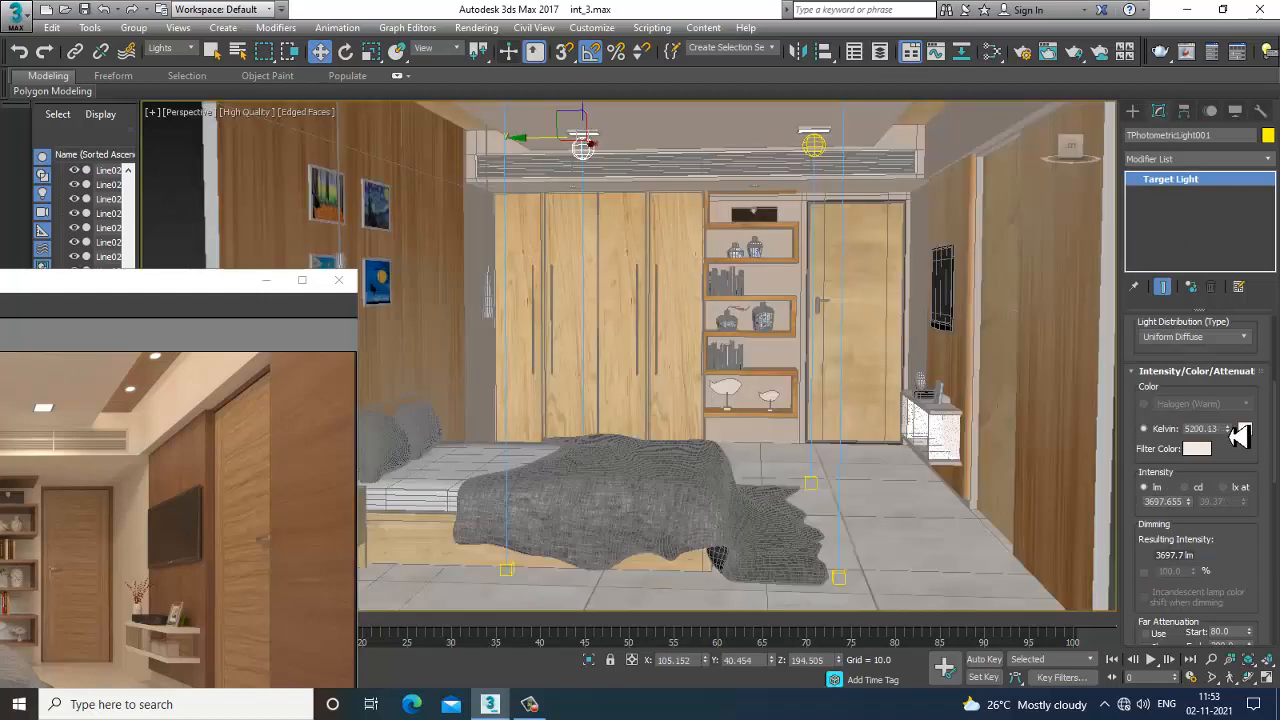
left_click(1229, 428)
left_click(476, 27)
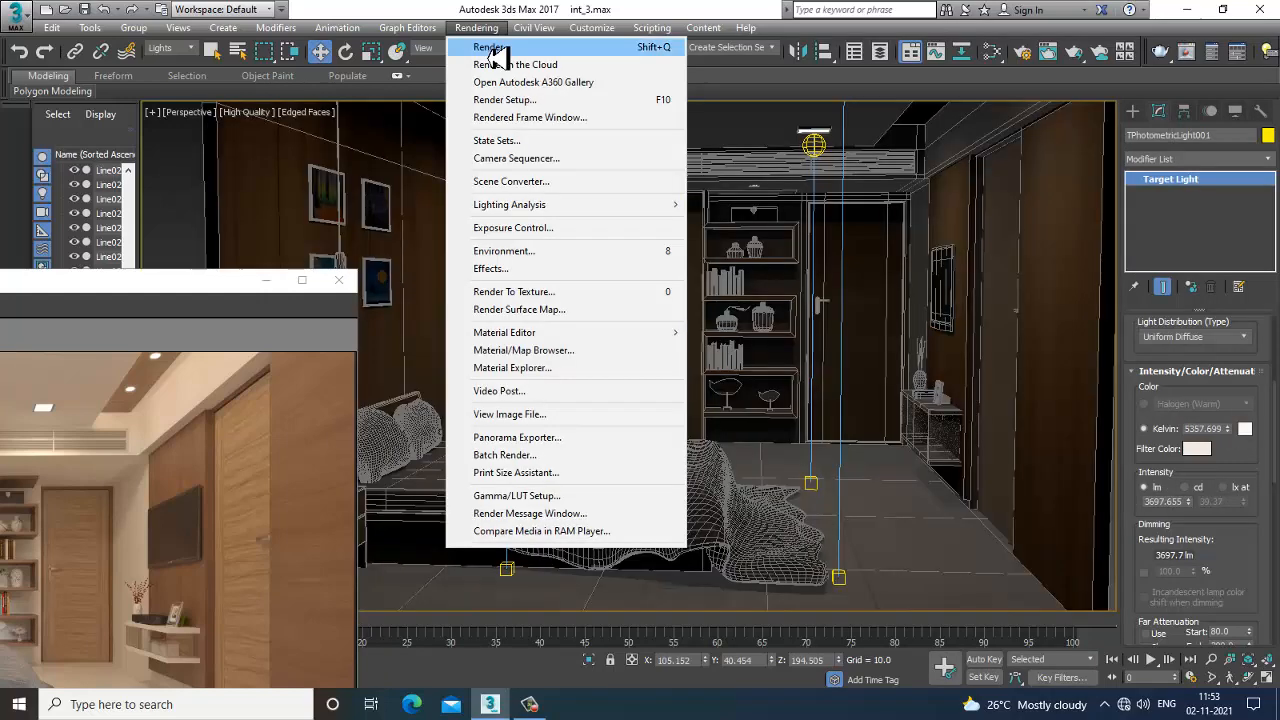
left_click(488, 46)
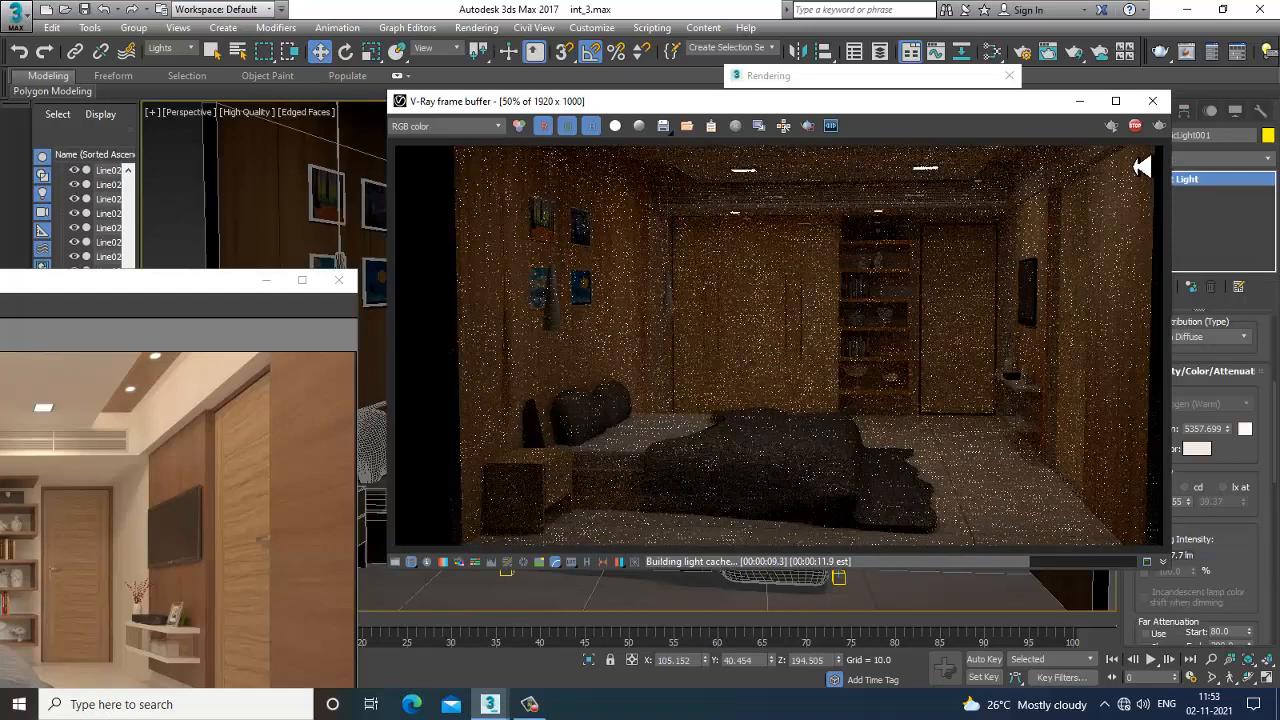
left_click(1163, 108)
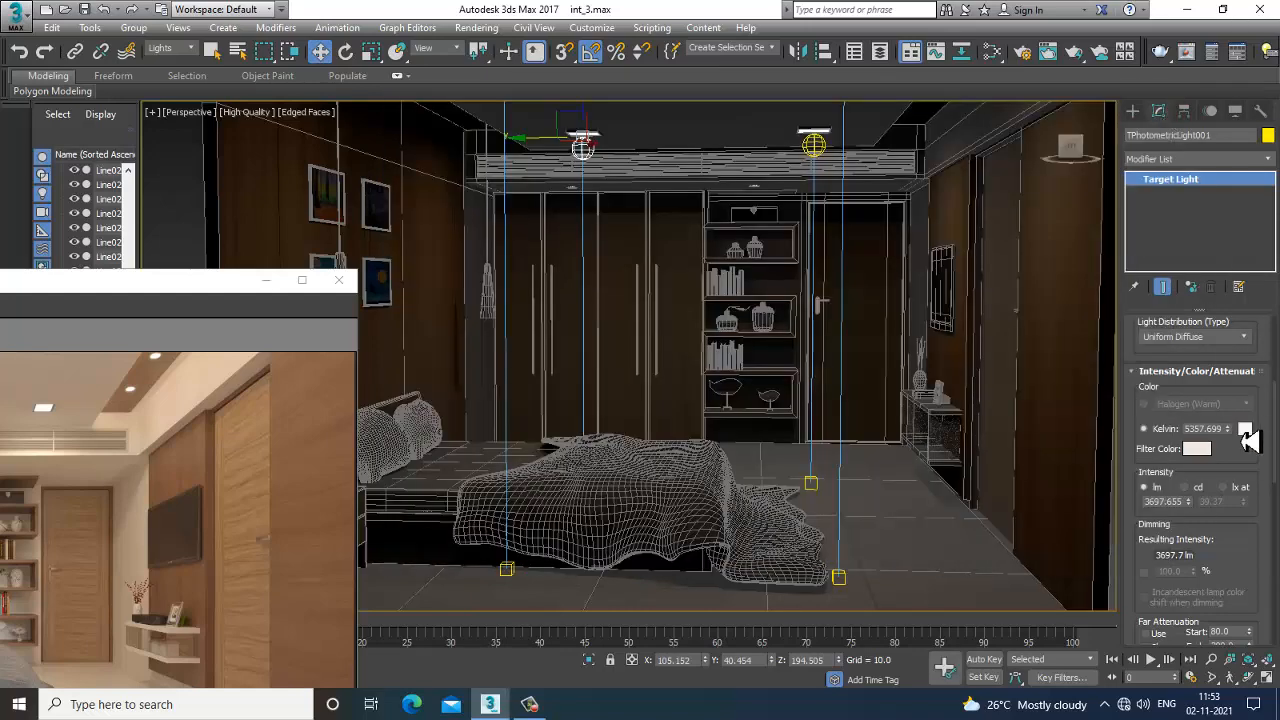
Step: Raise the ceiling light's intensity to 3709.653 lm and test-render the Perspective view
left_click(1189, 499)
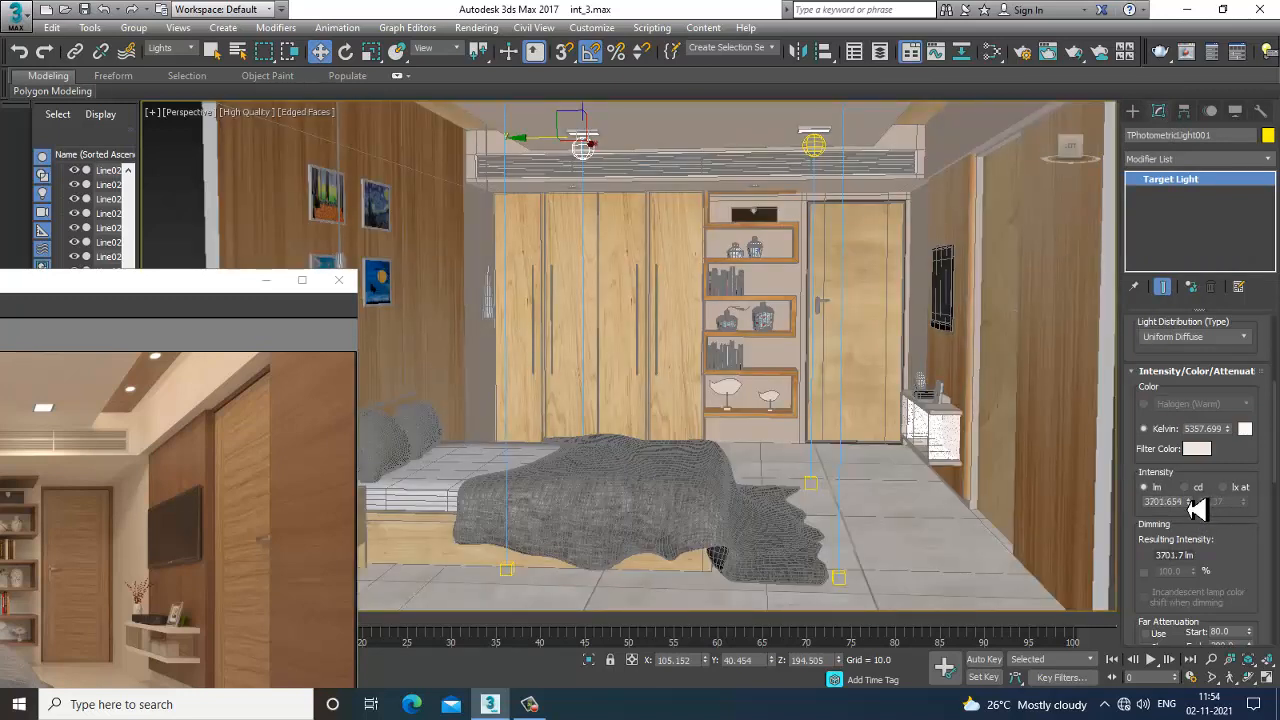
left_click(1190, 500)
left_click(1190, 500)
key("shift+q")
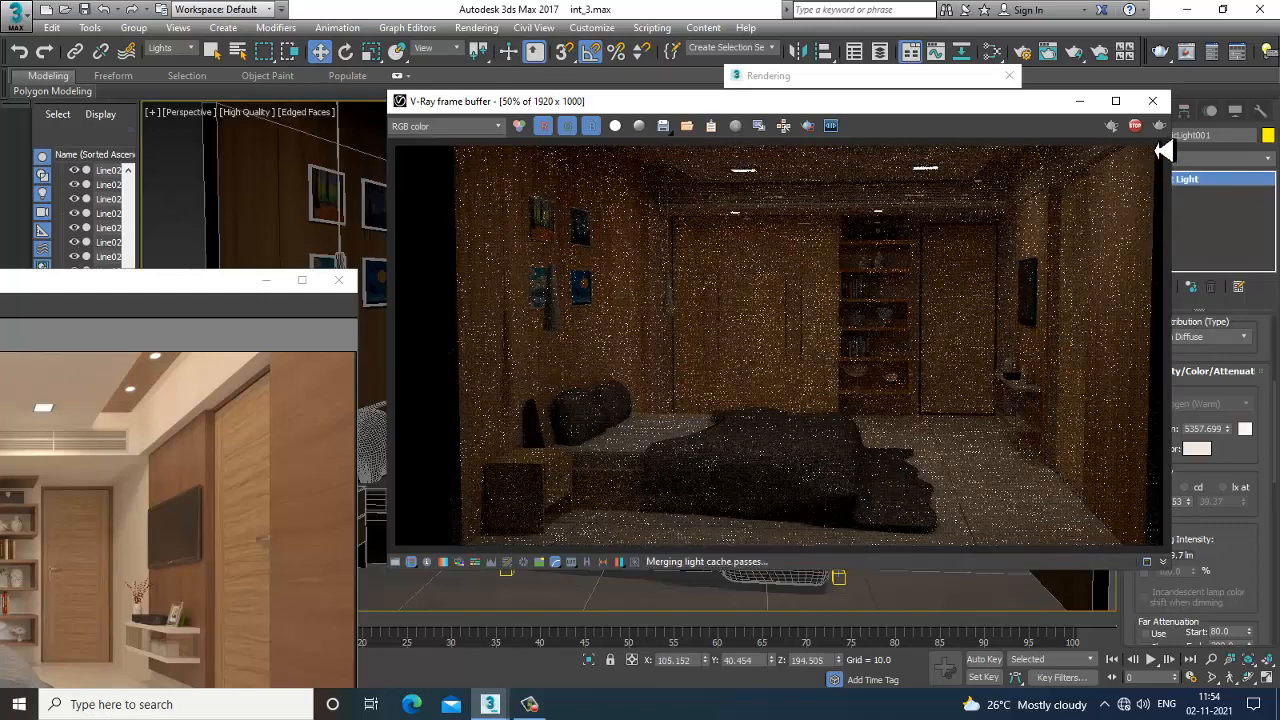
left_click(1152, 101)
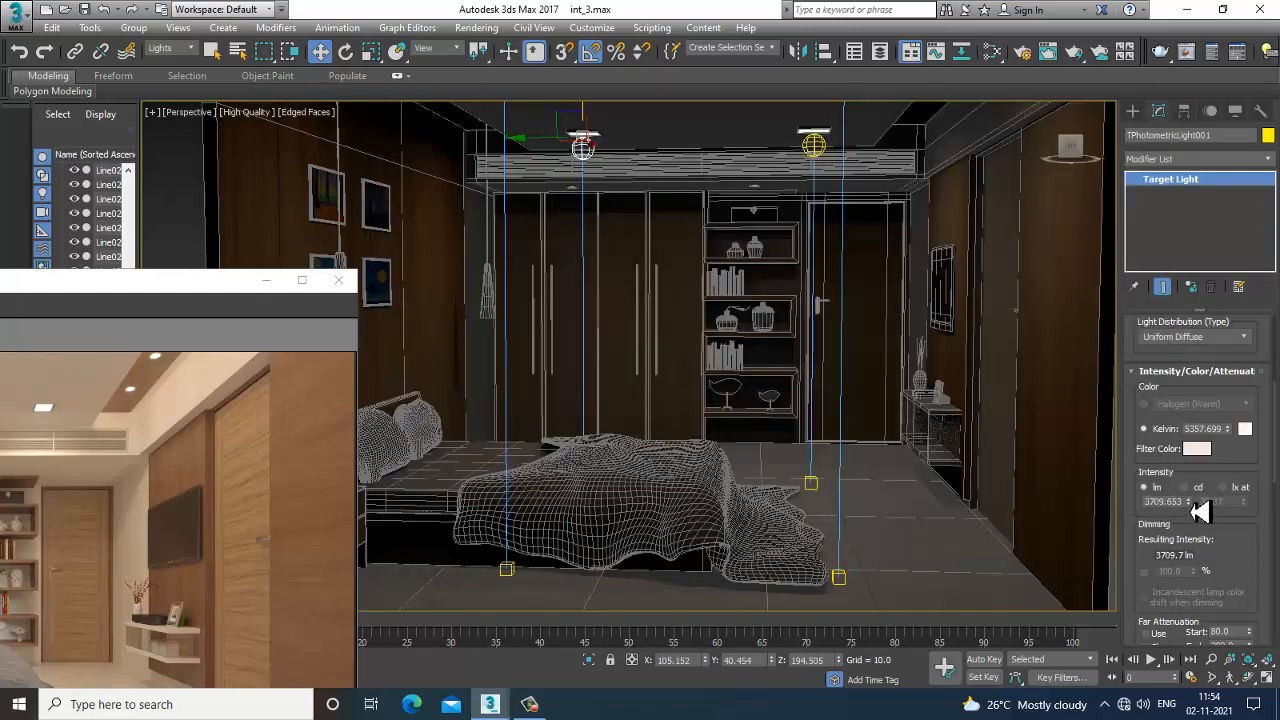
Step: Increase the ceiling light's intensity to 3813.652 lm and render the Perspective view again
left_click_drag(1195, 508, 1194, 423)
left_click(476, 28)
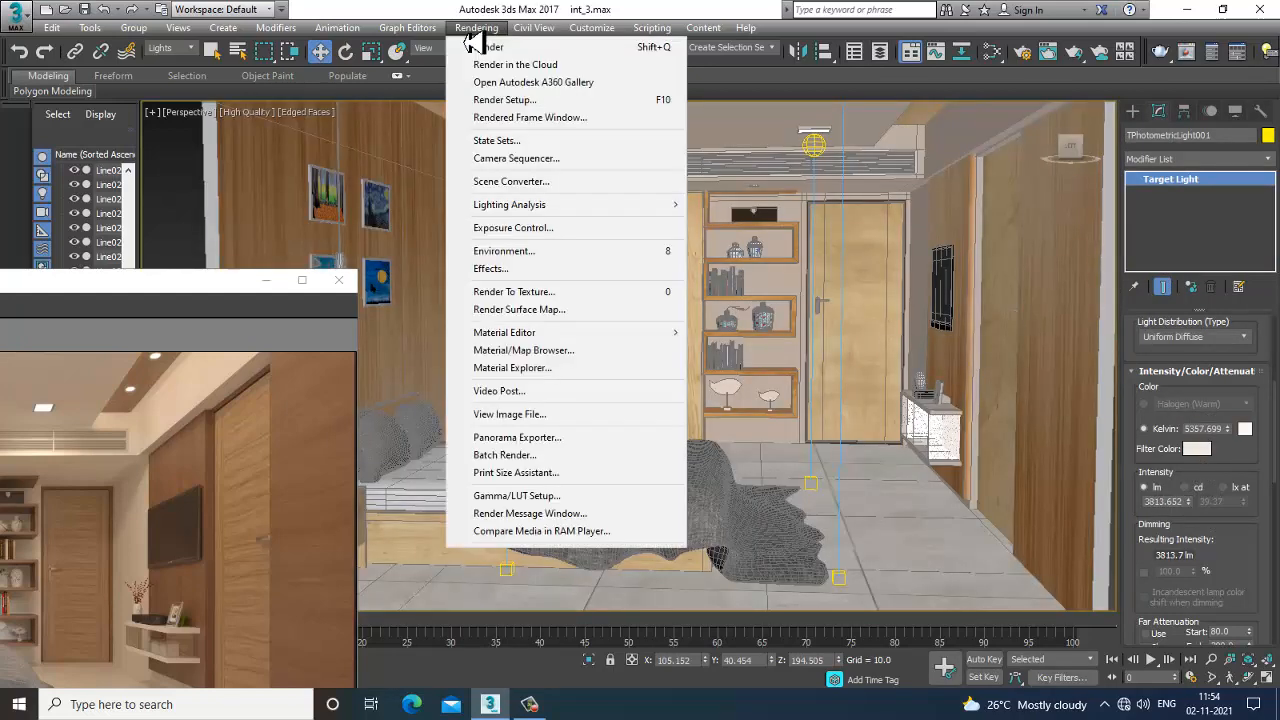
left_click(474, 46)
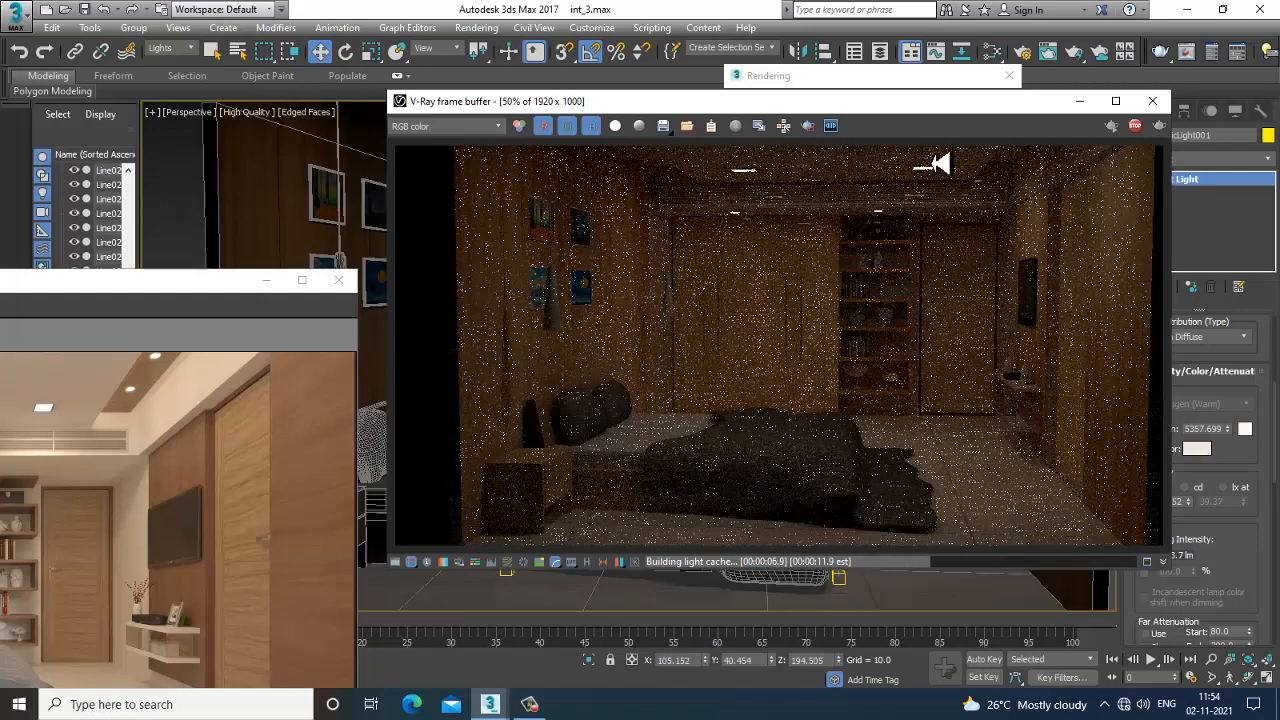
Step: Move the V-Ray frame buffer beside the light parameters and define a render region covering most of the room image
left_click_drag(840, 110, 480, 102)
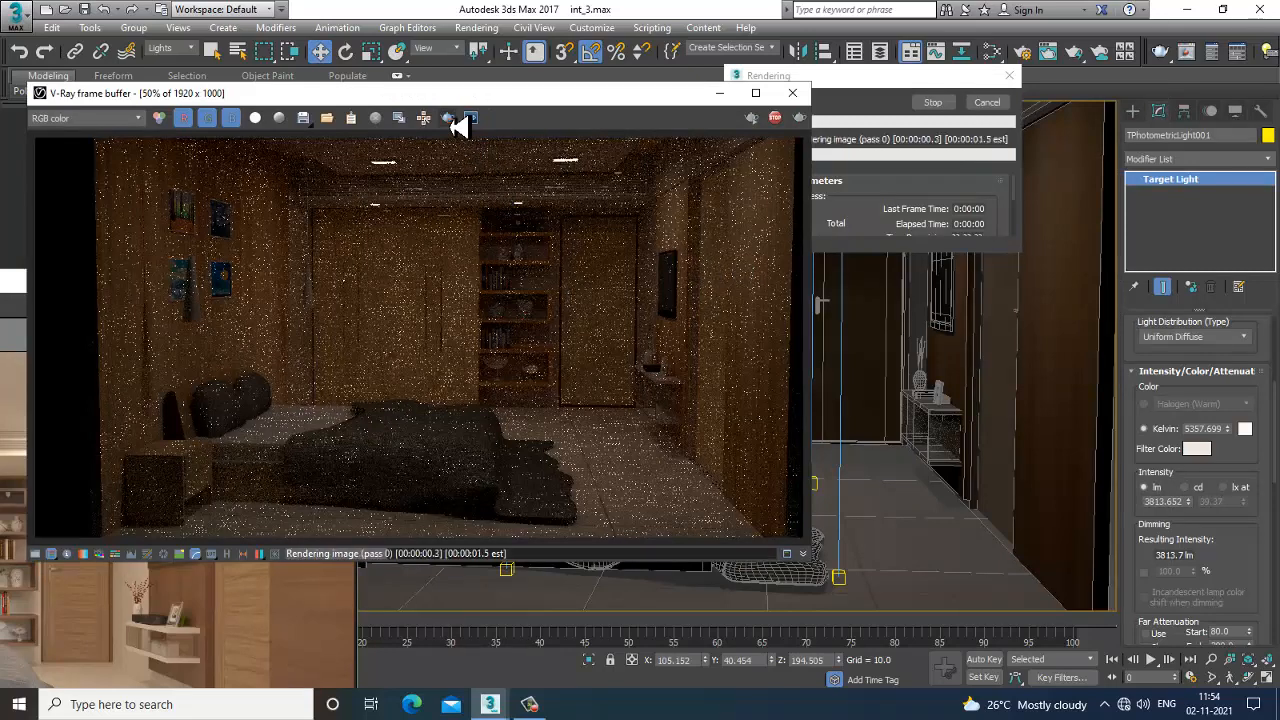
left_click(447, 118)
left_click_drag(112, 155, 775, 505)
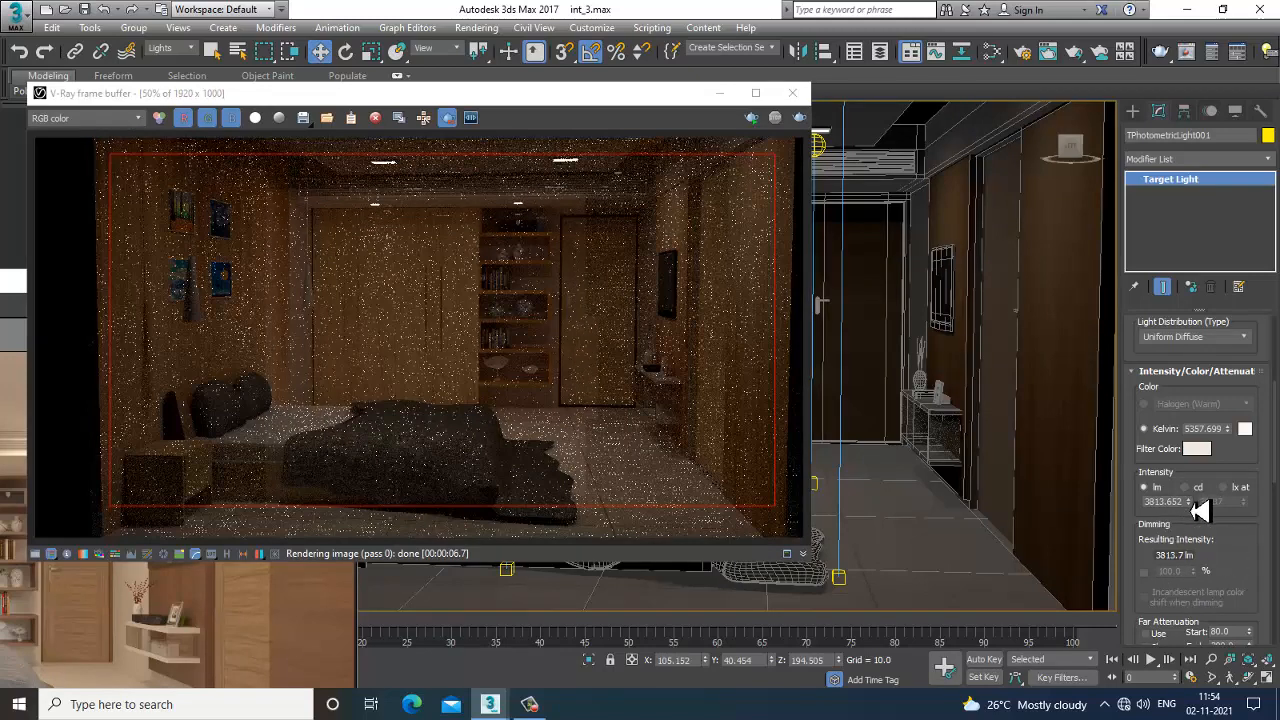
Step: Raise the ceiling light's intensity to 4176.652 lm, re-render the region, then minimize the frame buffer and deselect the light
left_click_drag(1190, 502, 1174, 225)
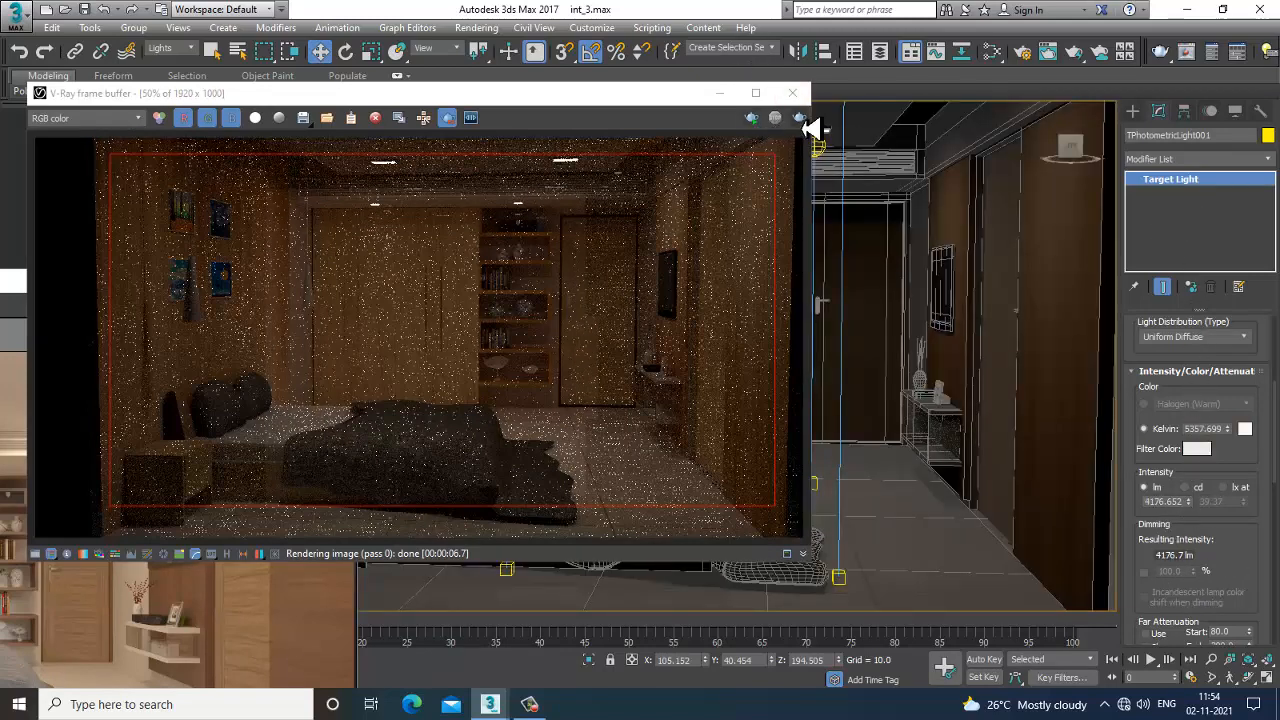
left_click(802, 119)
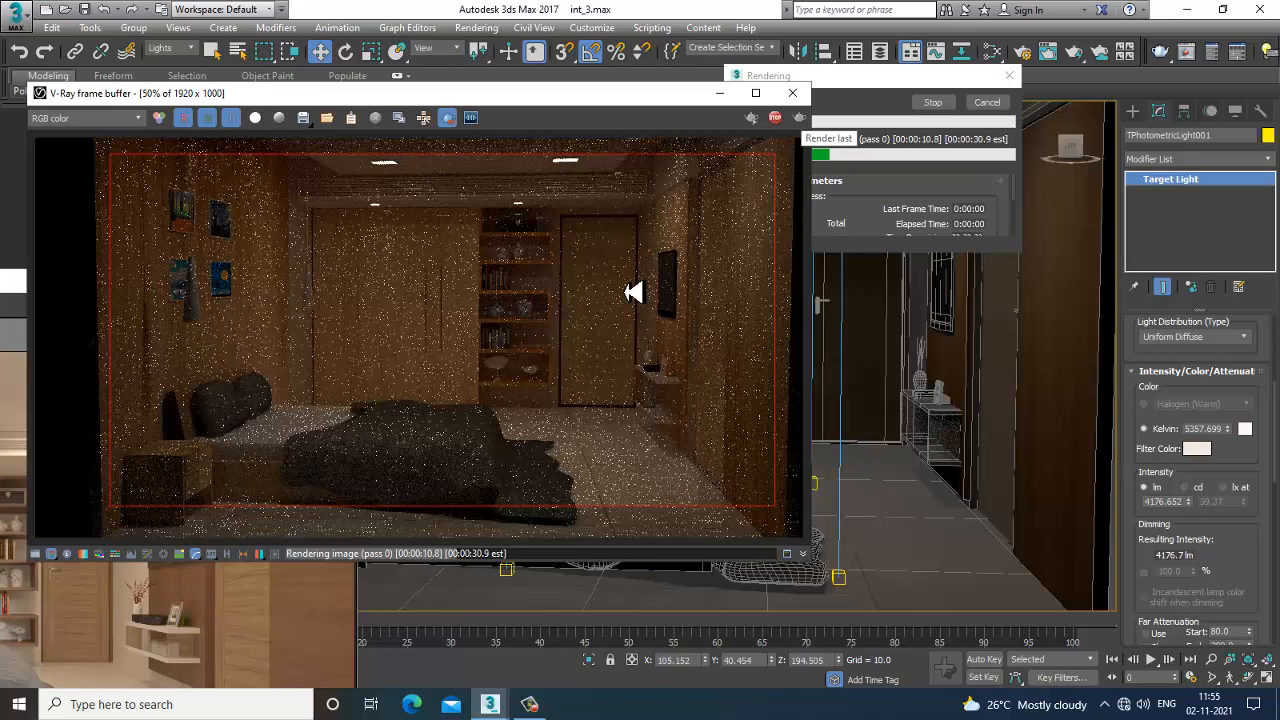
left_click(720, 95)
left_click(733, 355)
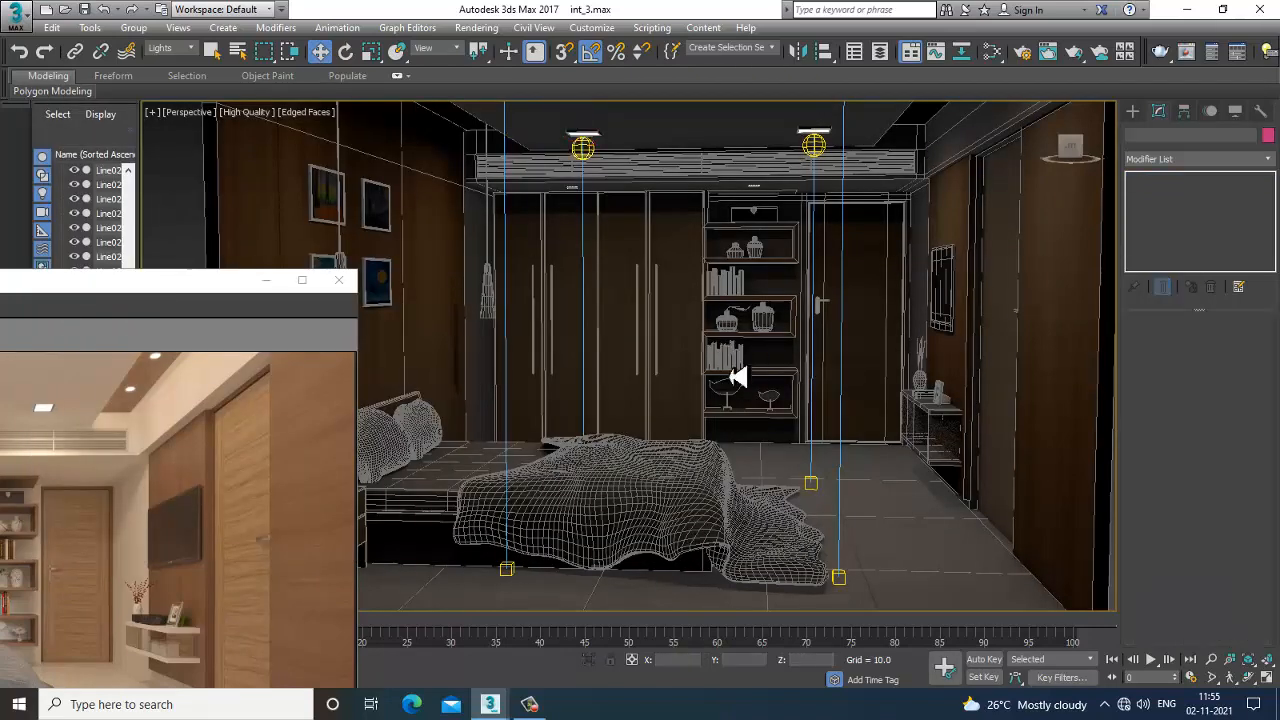
Step: Draw a VRayLight plane around the pendant lamp in the Top view, about 22.2 half-length by 14.5 half-width
scroll(663, 380, "down", 10)
scroll(670, 380, "up", 3)
scroll(681, 380, "up", 2)
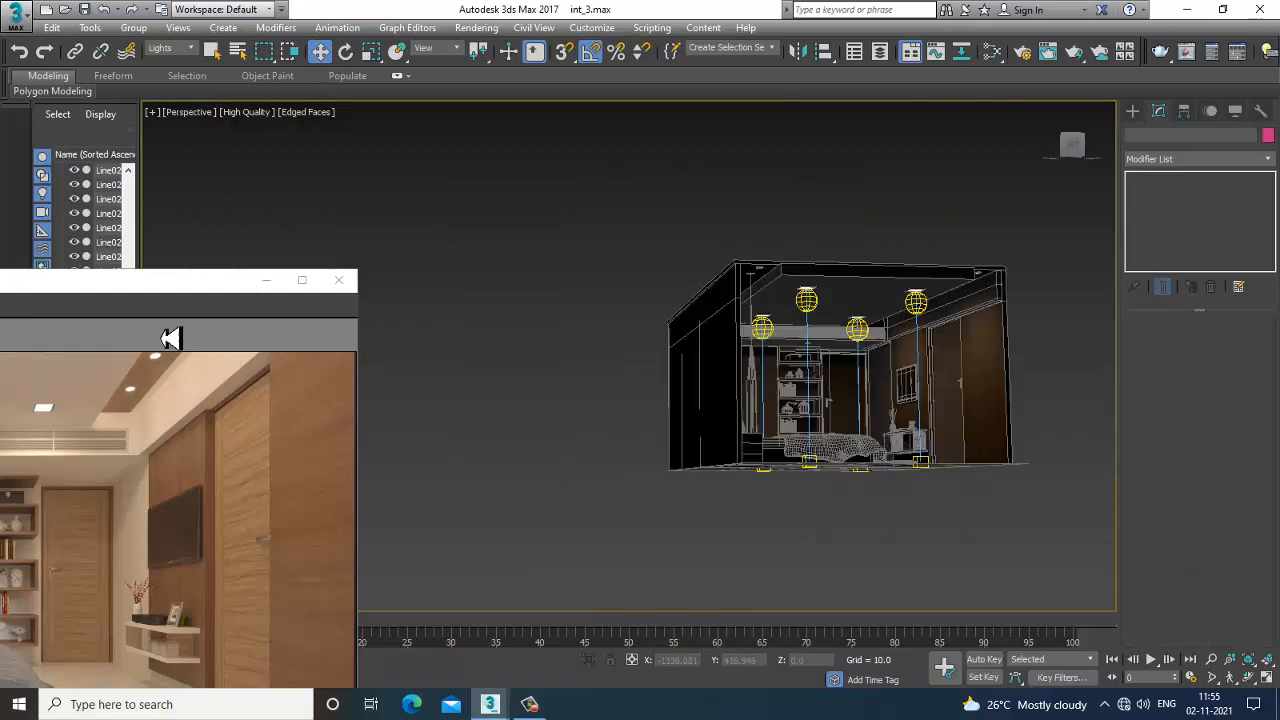
scroll(835, 390, "up", 5)
middle_click_drag(737, 329, 749, 423, "alt")
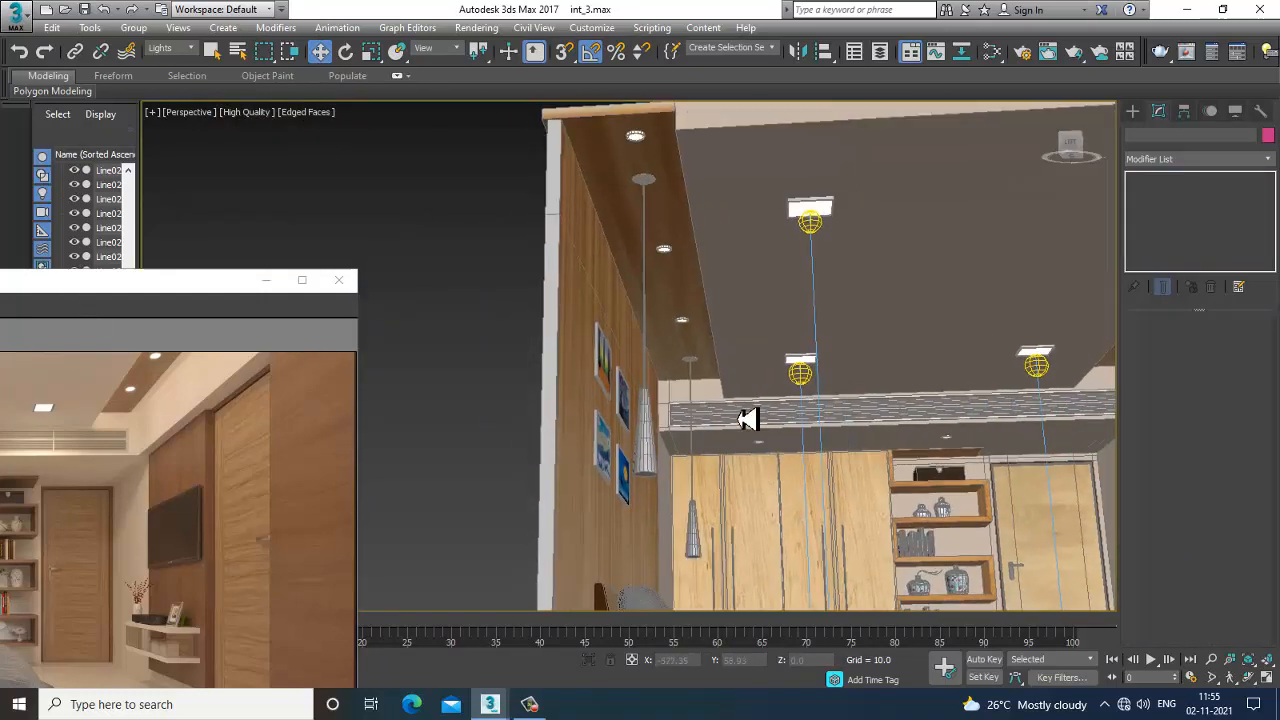
left_click(1136, 112)
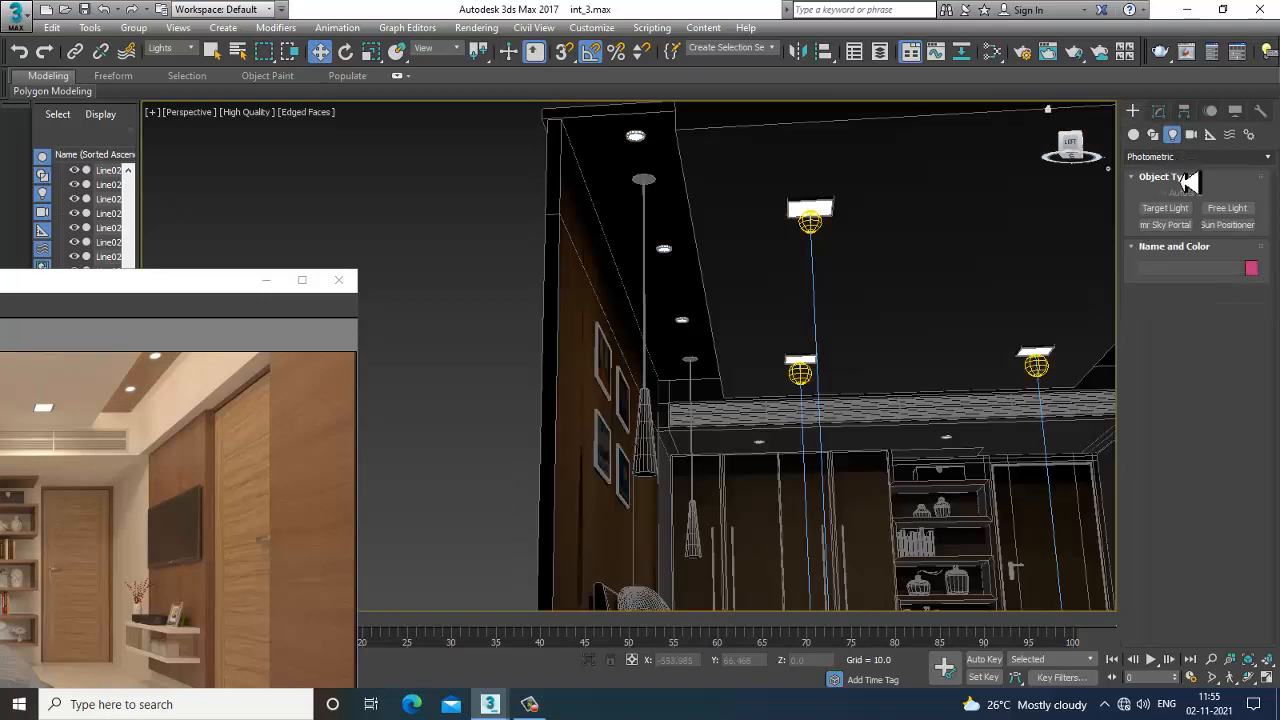
left_click(1190, 157)
left_click(1182, 205)
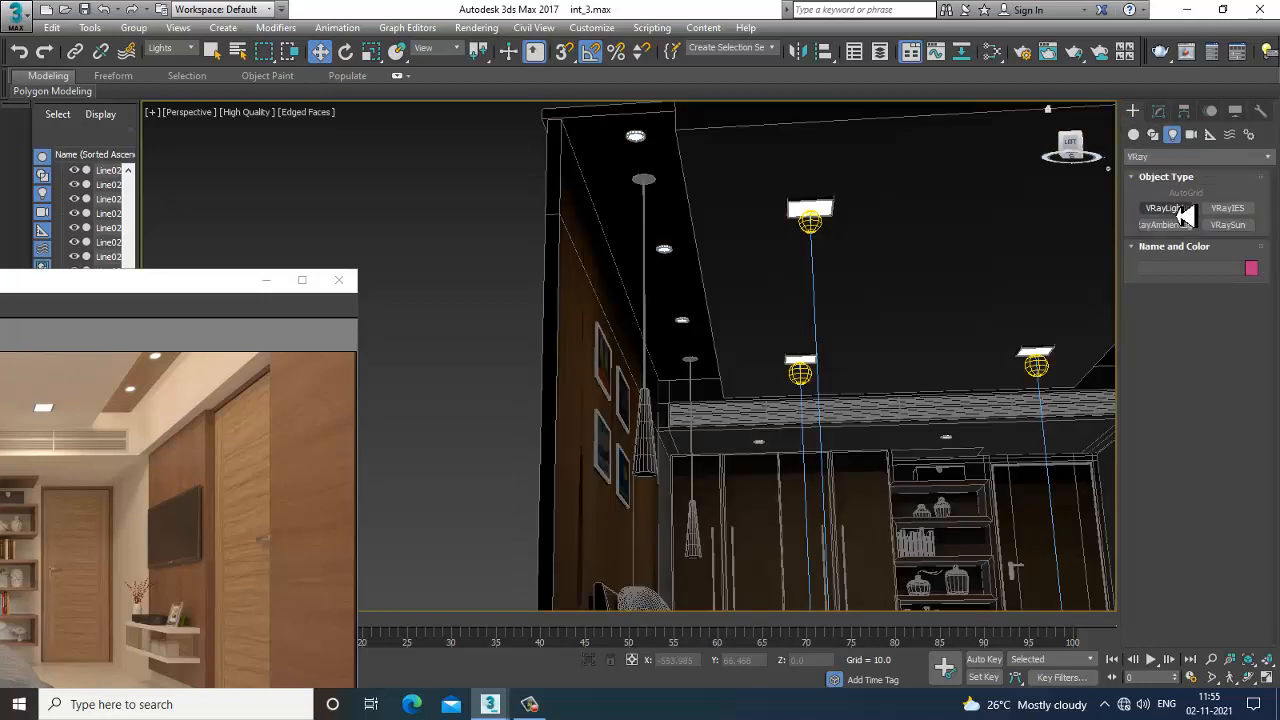
left_click(1180, 210)
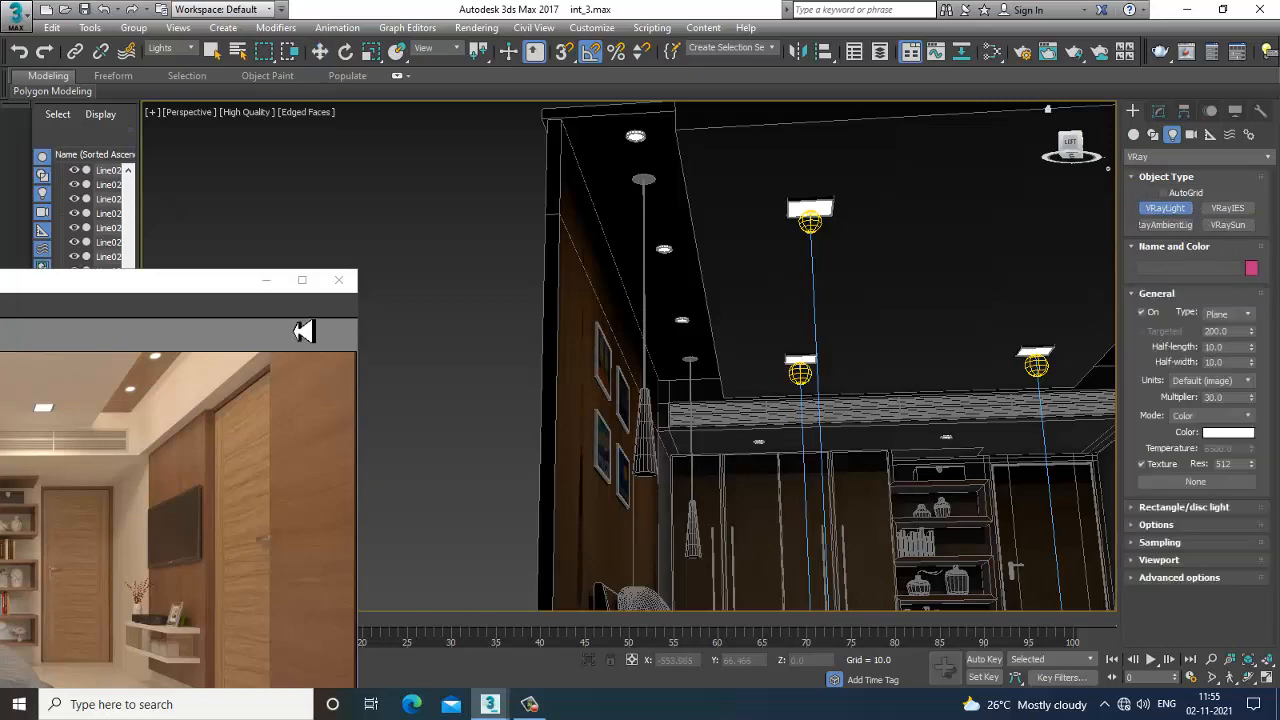
key("alt+w")
key("alt+w")
scroll(780, 340, "up", 6)
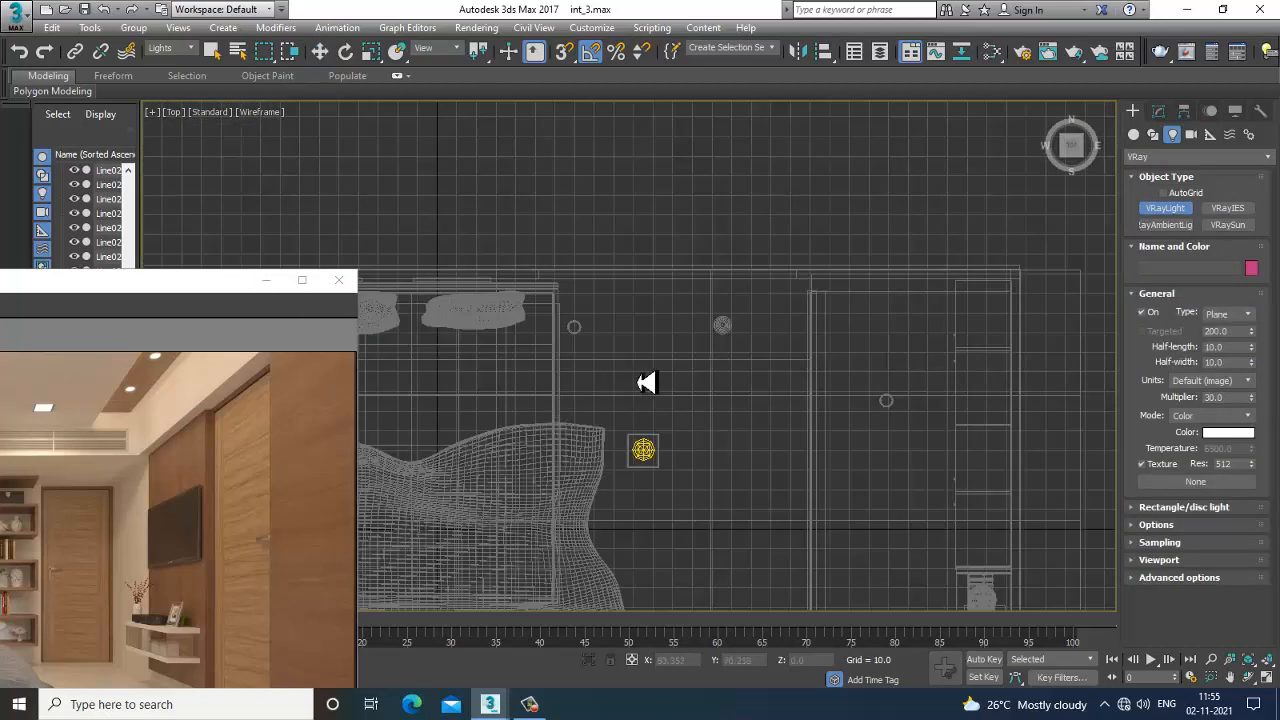
left_click_drag(682, 298, 770, 355)
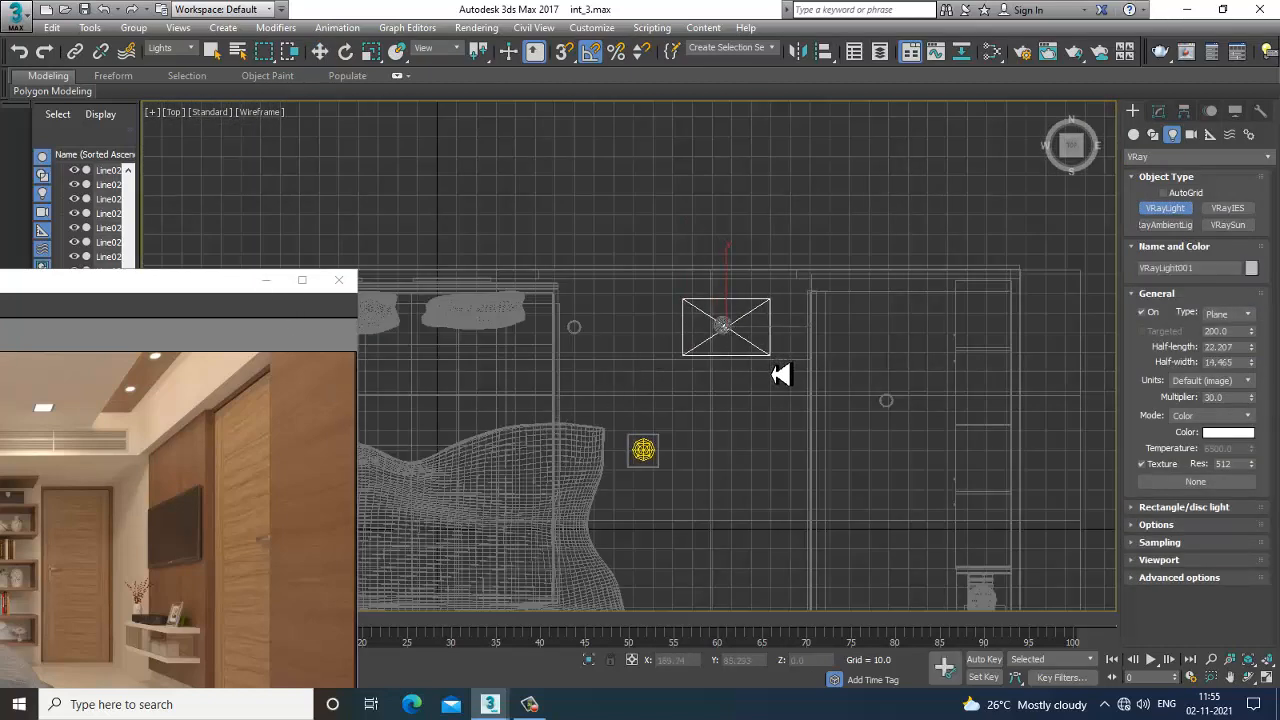
Step: Raise the new VRayLight plane from the floor to about Z 200.7, just below the ceiling above the pendant lamp
key("w")
key("alt+w")
key("alt+w")
key("z")
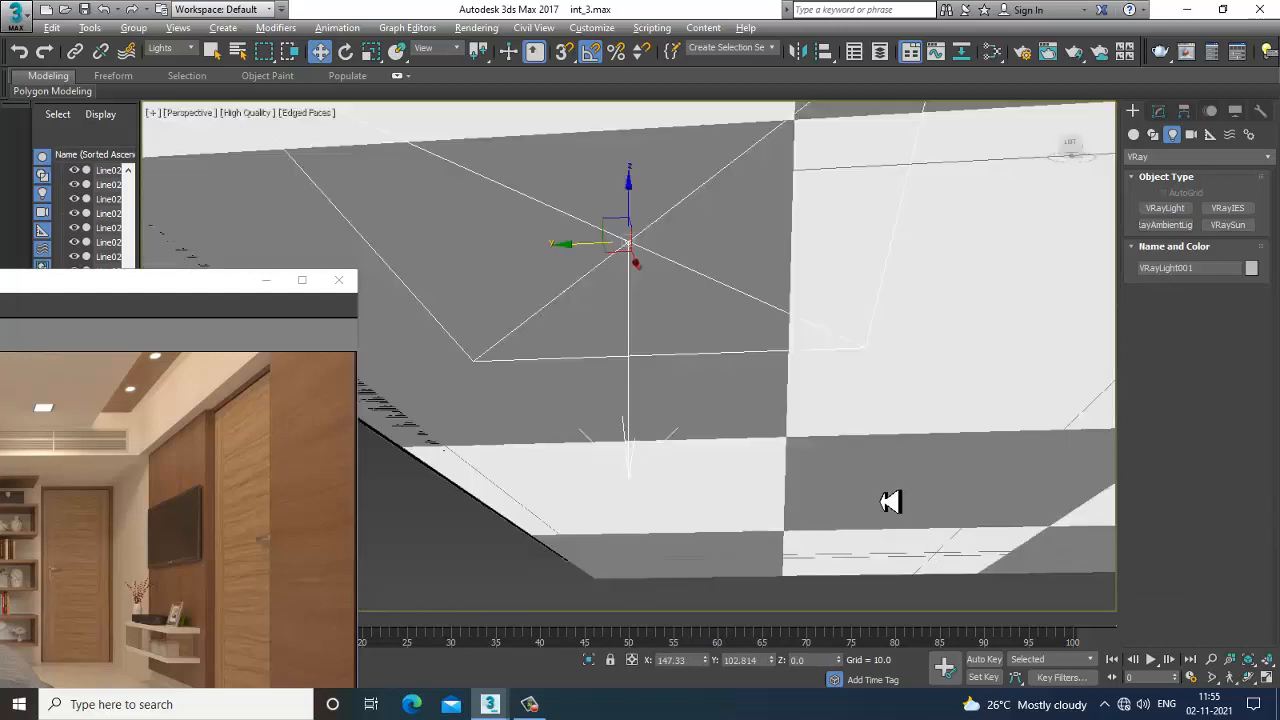
scroll(890, 502, "down", 10)
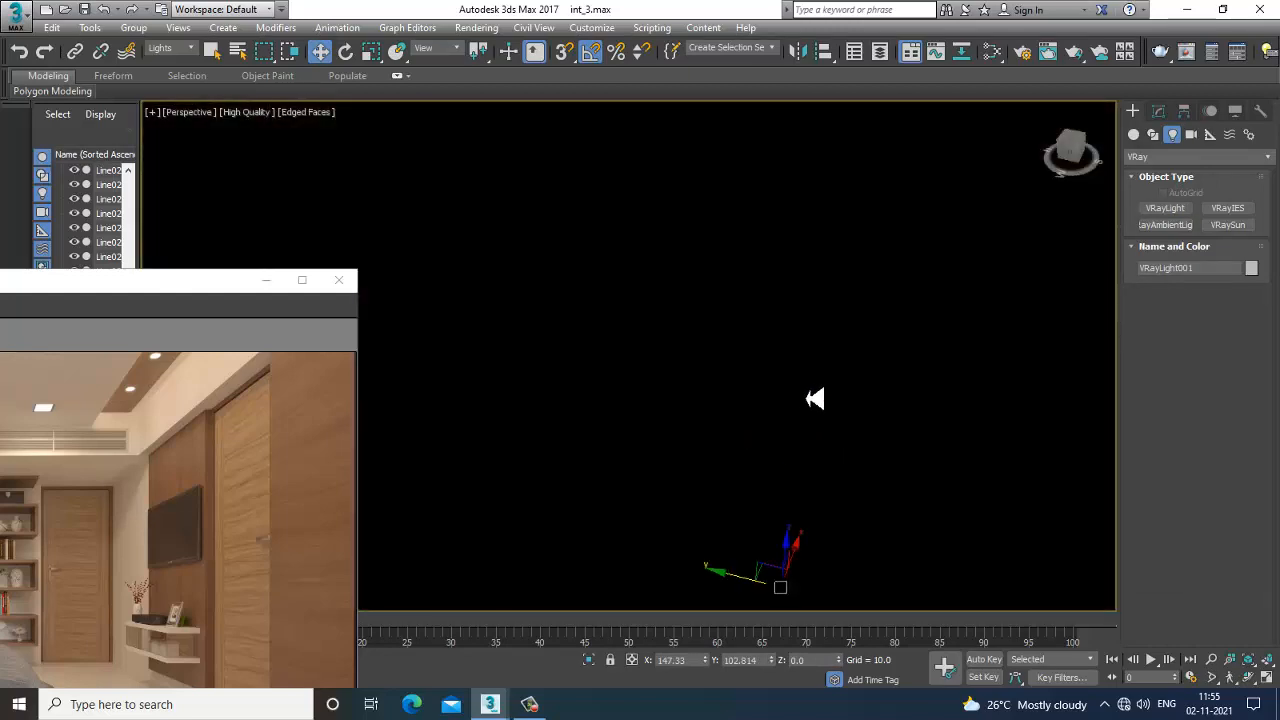
scroll(815, 399, "down", 8)
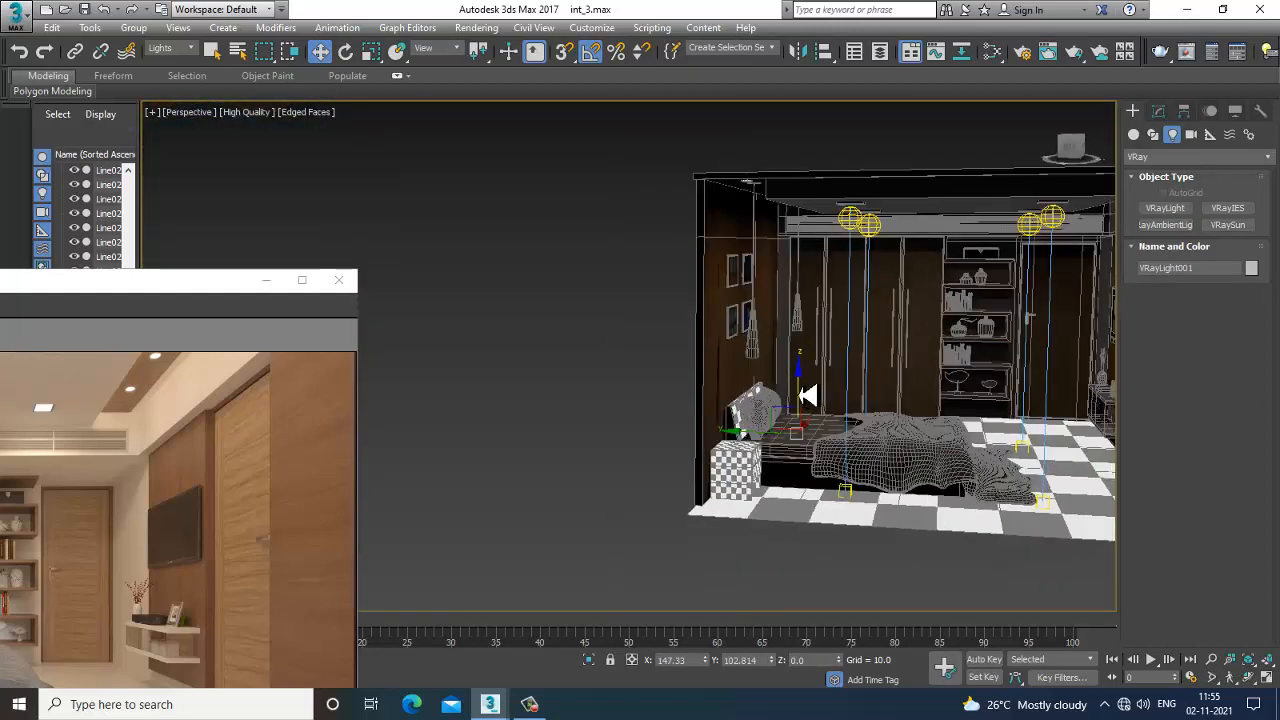
scroll(820, 250, "up", 8)
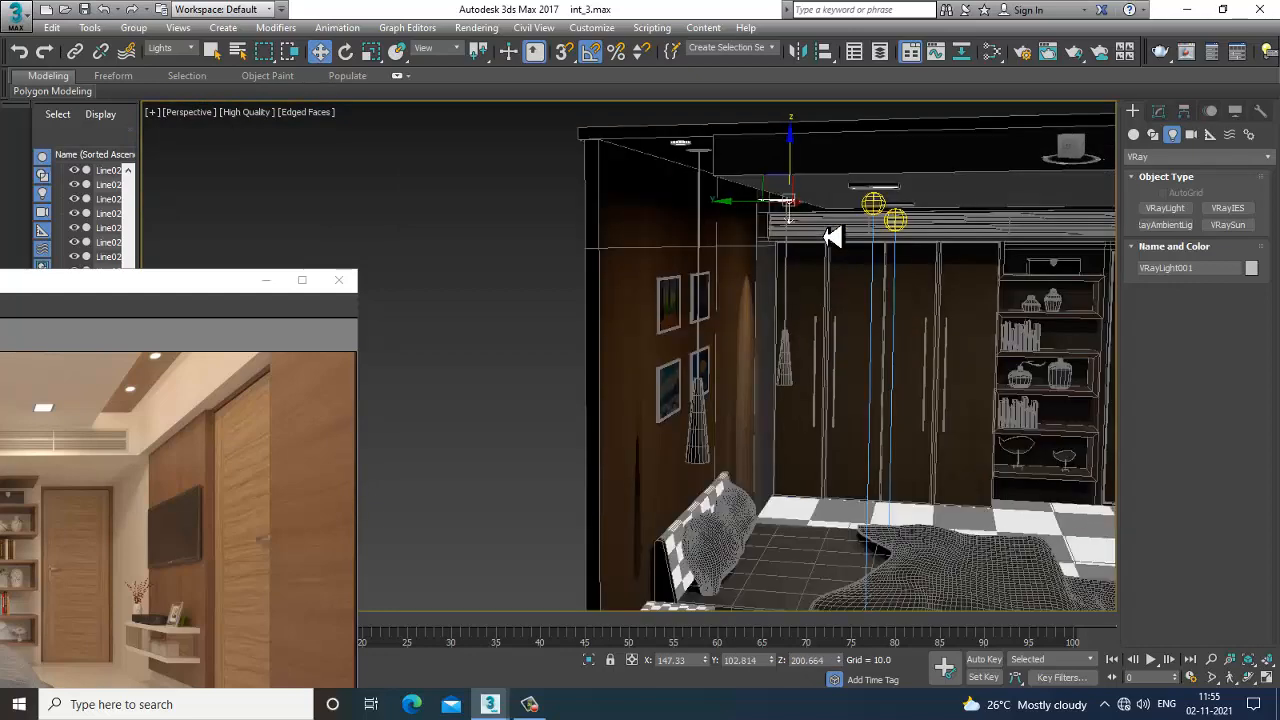
scroll(815, 290, "up", 10)
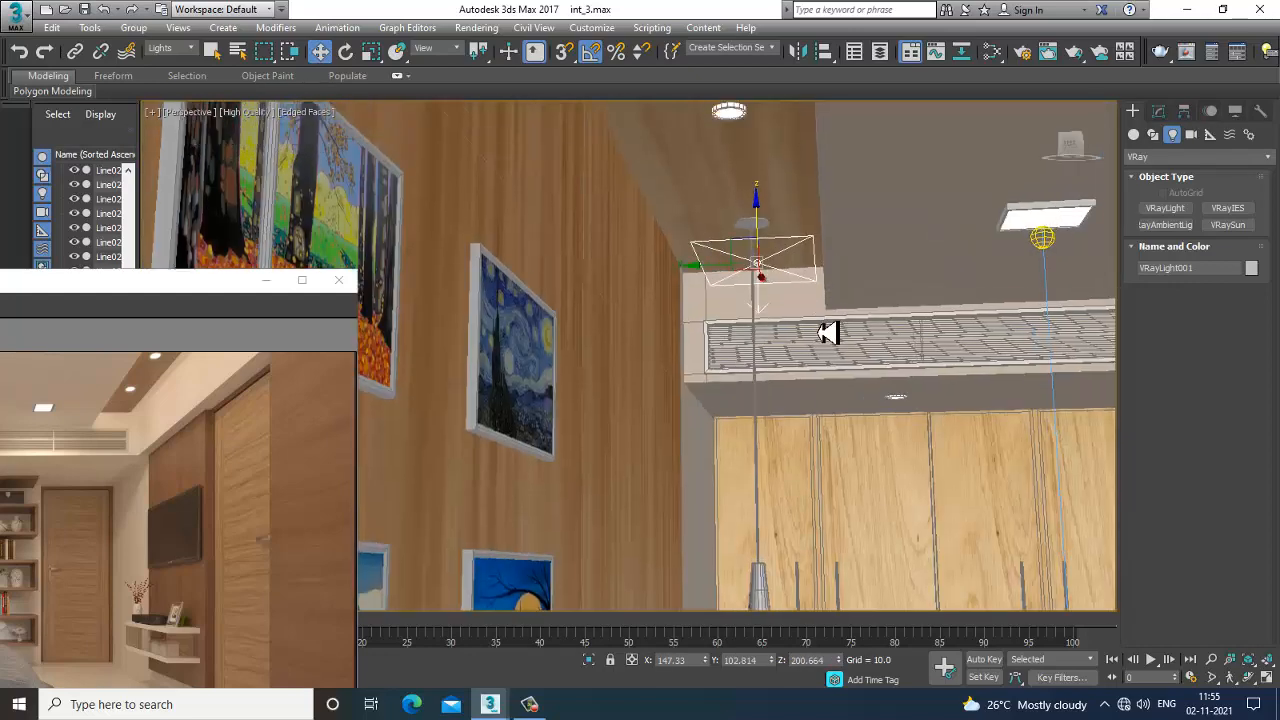
Step: Change the VRayLight's type from Plane to Dome
left_click(1158, 111)
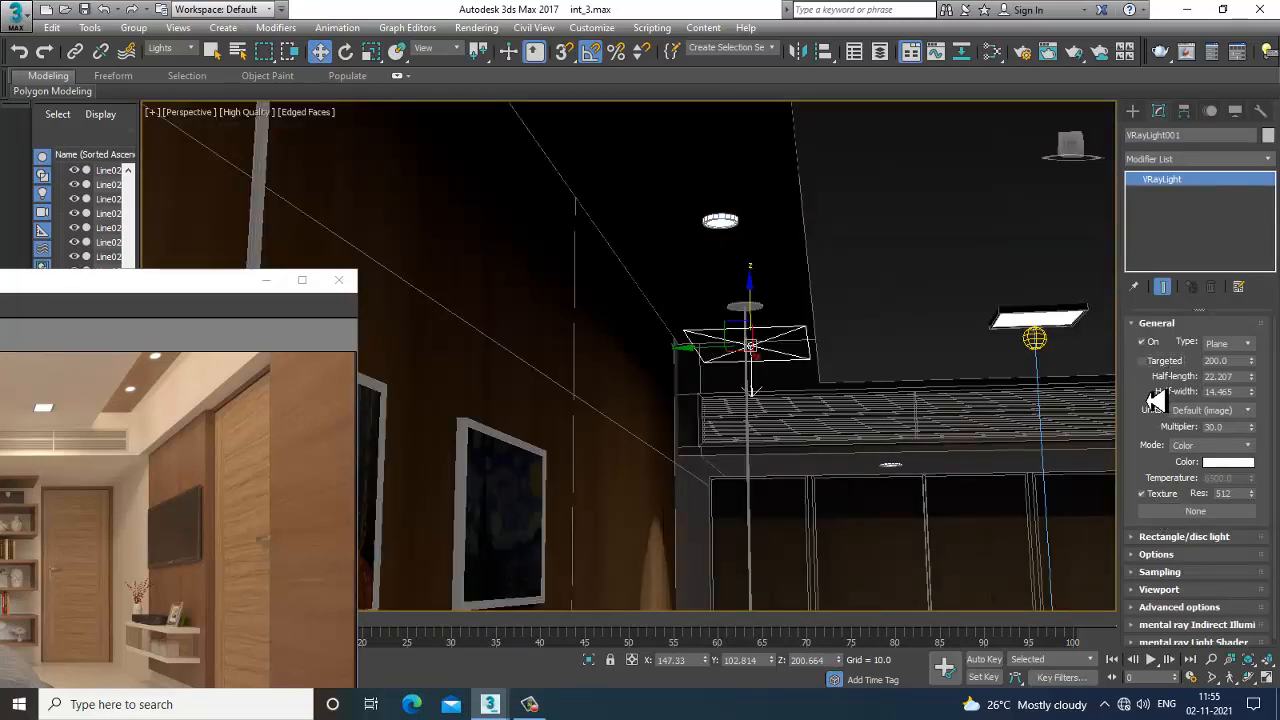
scroll(1160, 362, "down", 1)
scroll(1160, 355, "up", 1)
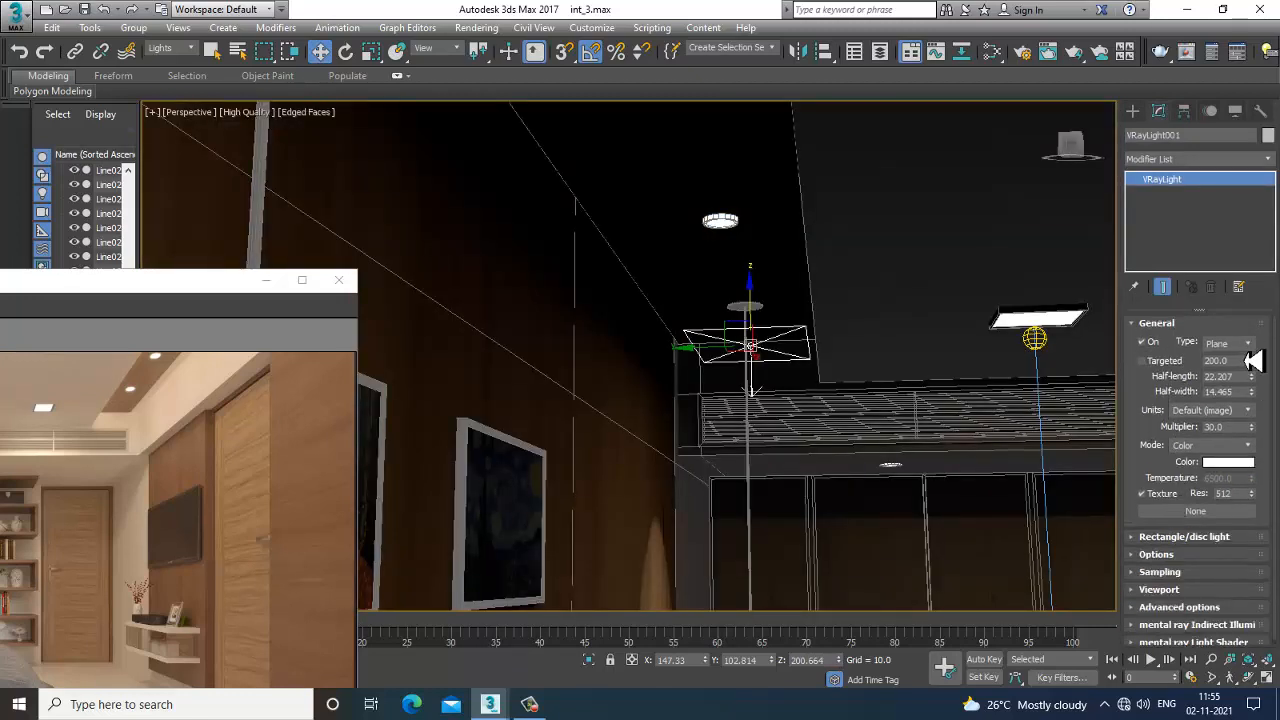
left_click(1240, 343)
left_click(1222, 370)
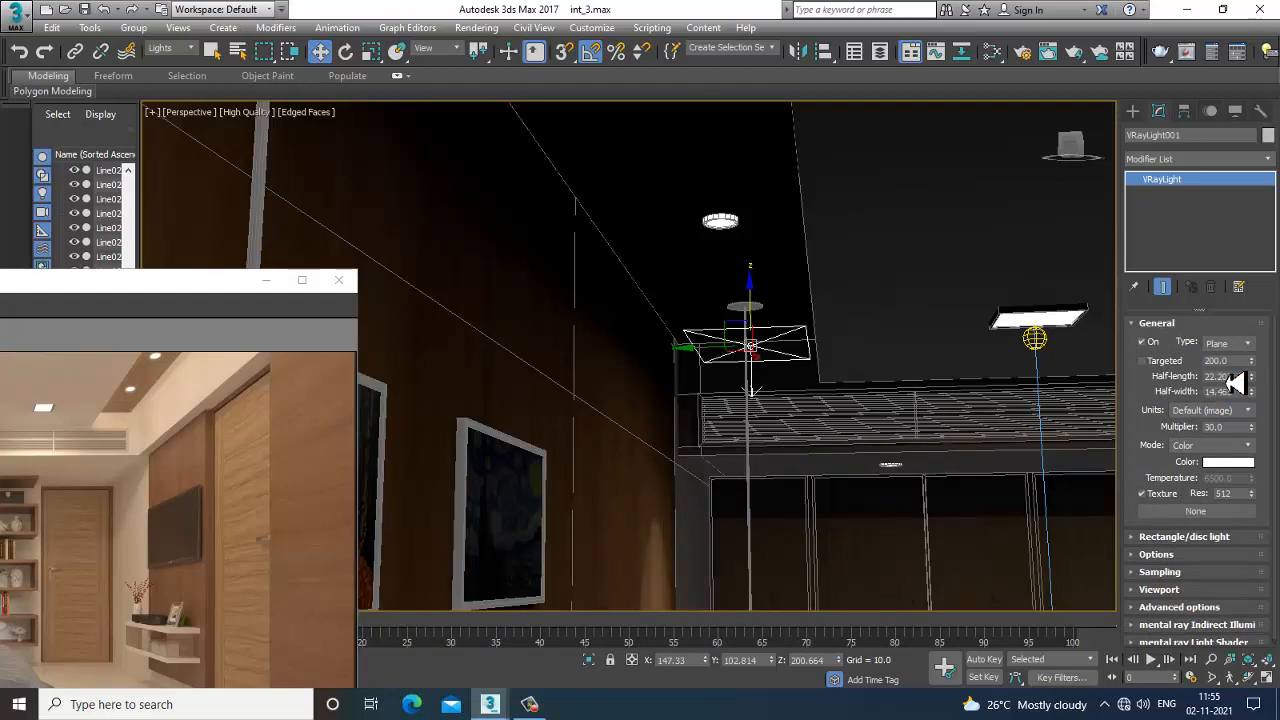
scroll(800, 350, "down", 8)
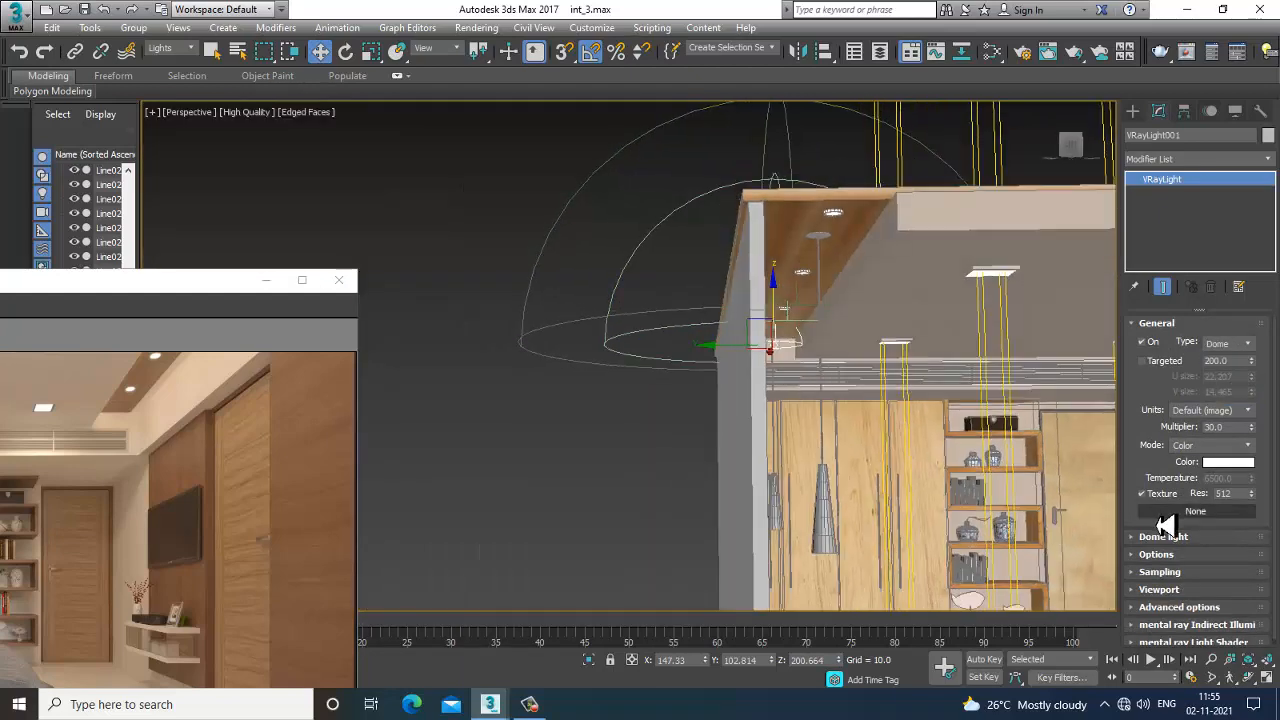
Step: Set the dome light's texture resolution to 1024 and its multiplier to 0.05
left_click(1238, 493)
type("1")
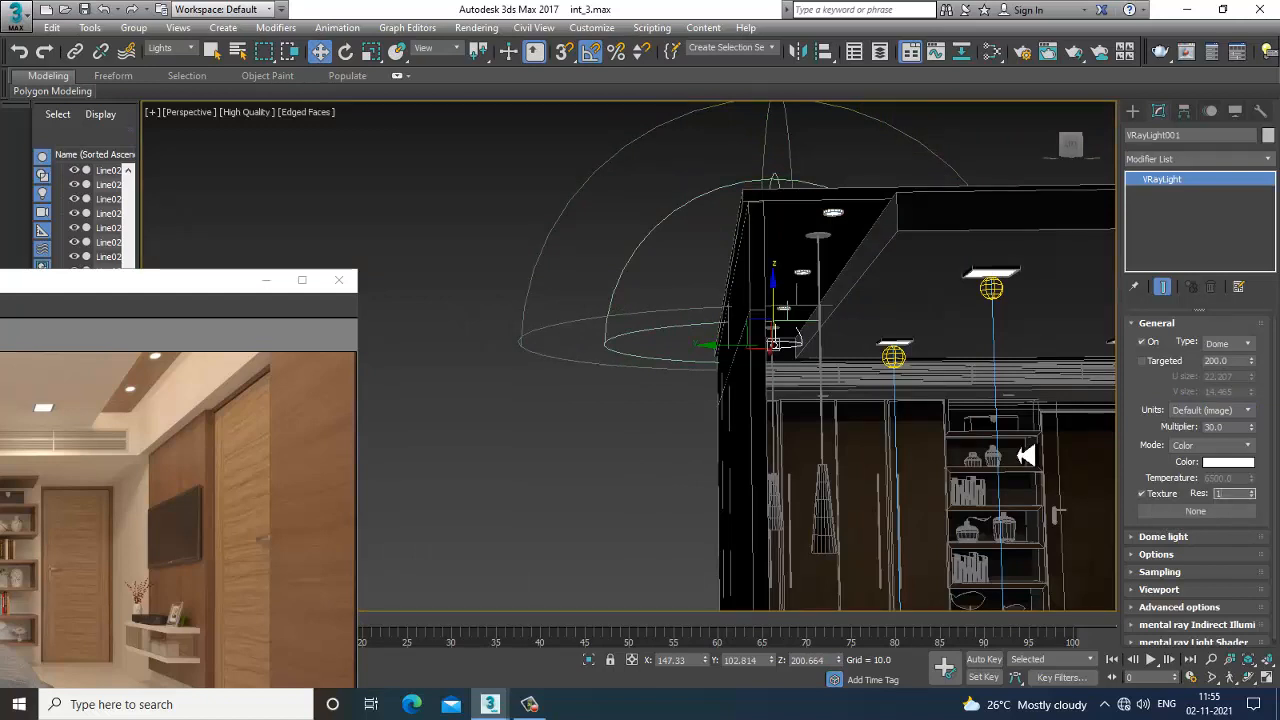
type("024")
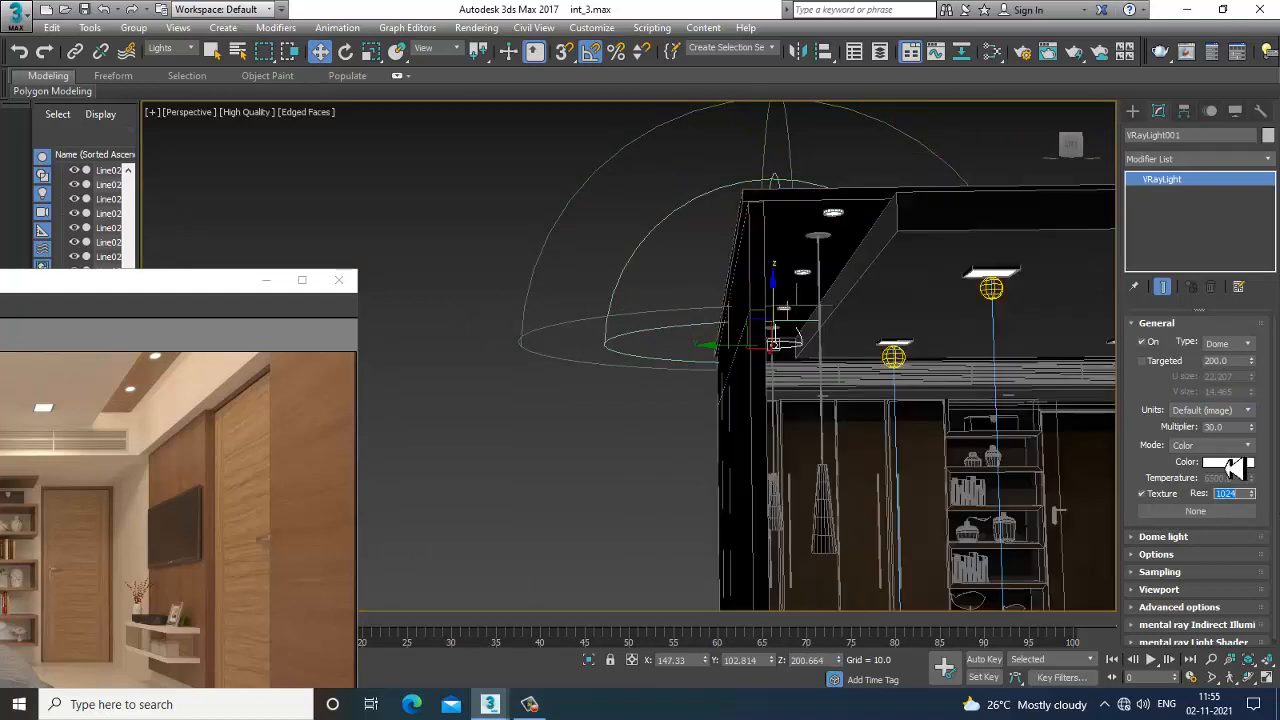
left_click(1215, 427)
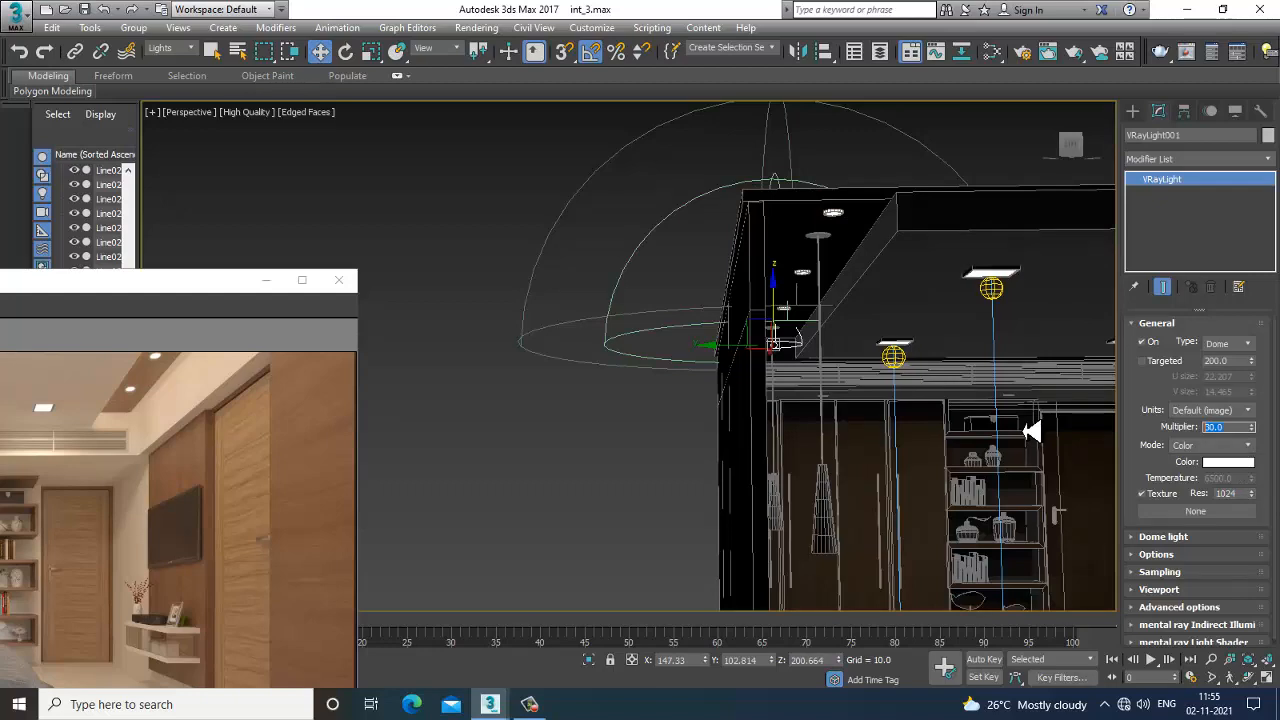
type("0.1")
key("Return")
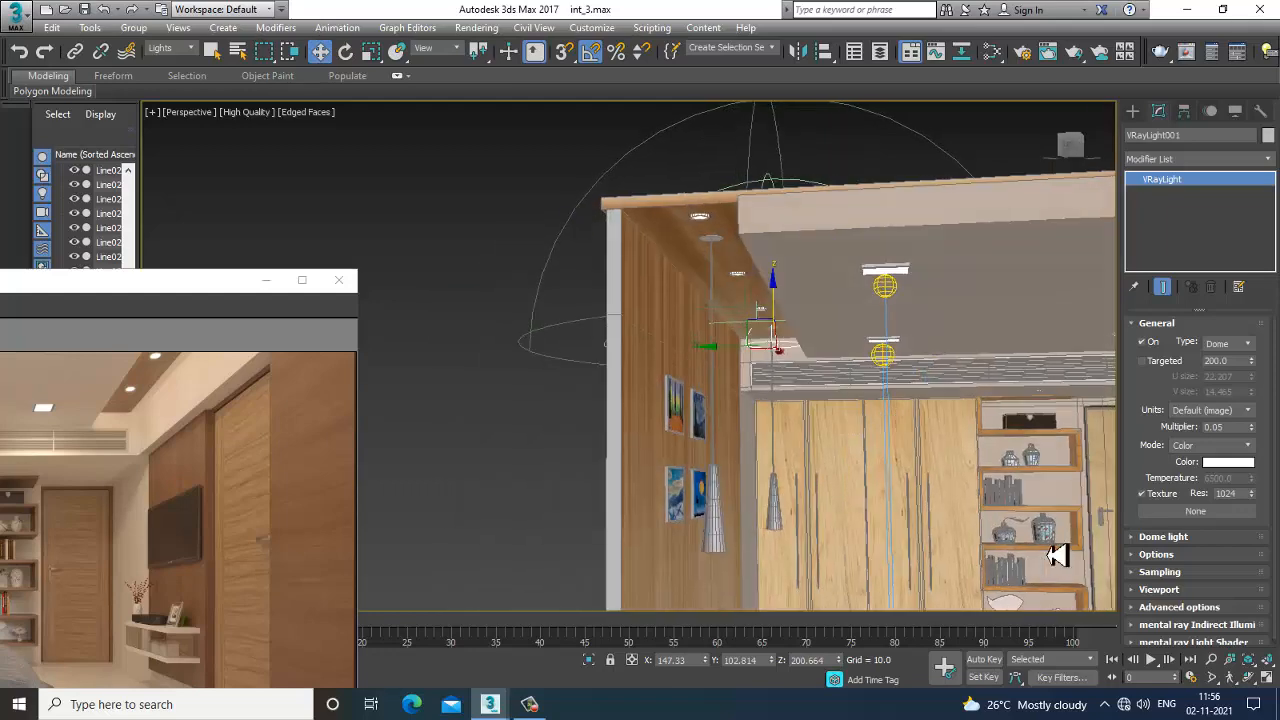
Step: Make the dome light invisible and enable No decay in its options
left_click(1182, 538)
scroll(1187, 540, "down", 5)
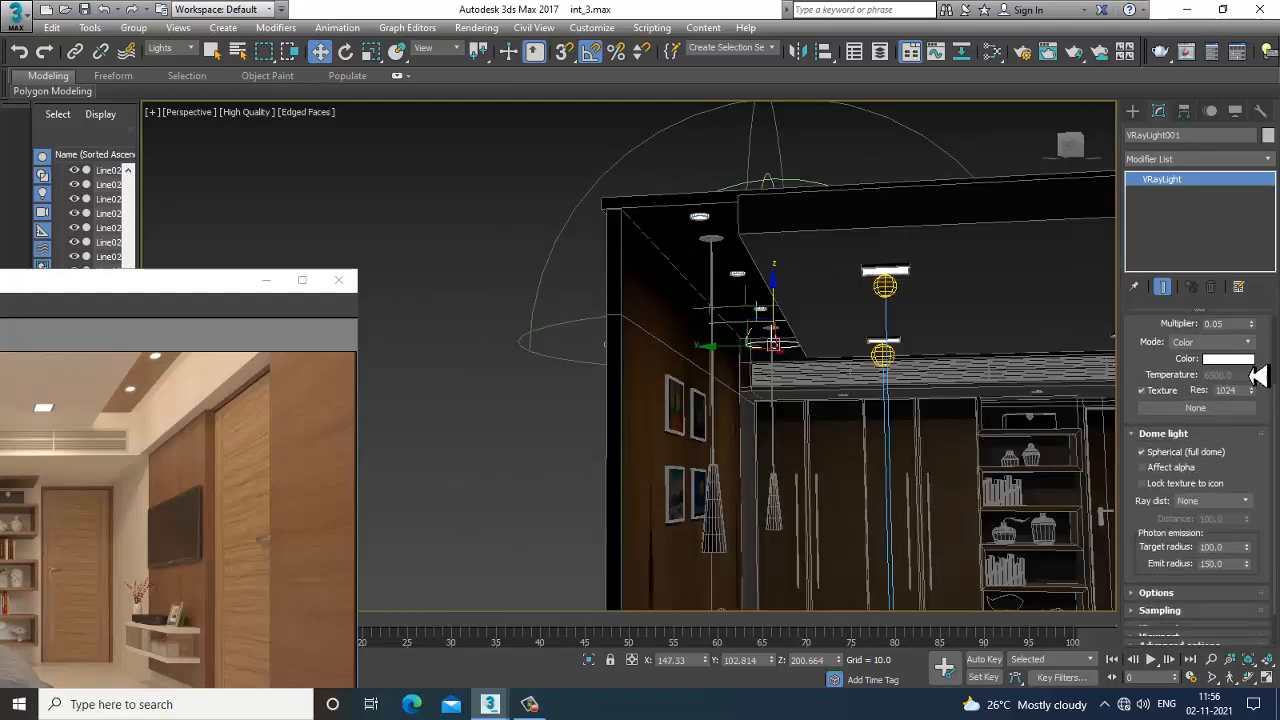
left_click(1188, 560)
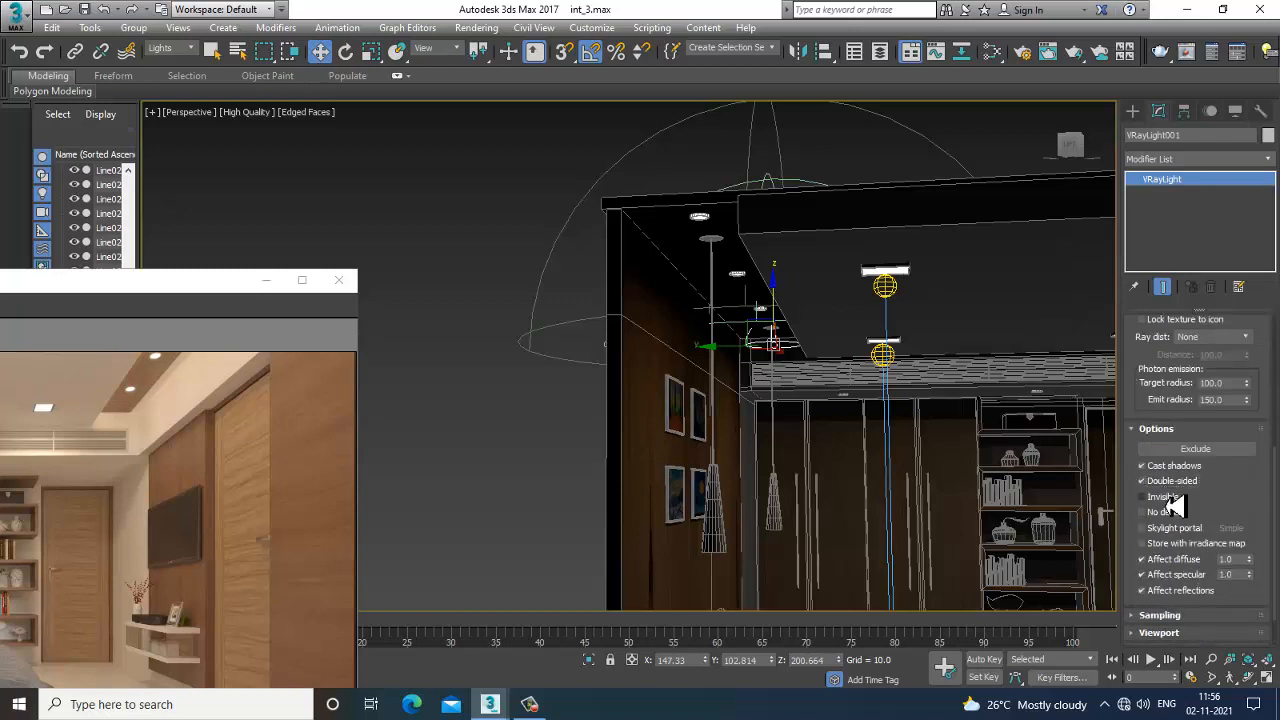
left_click(1165, 497)
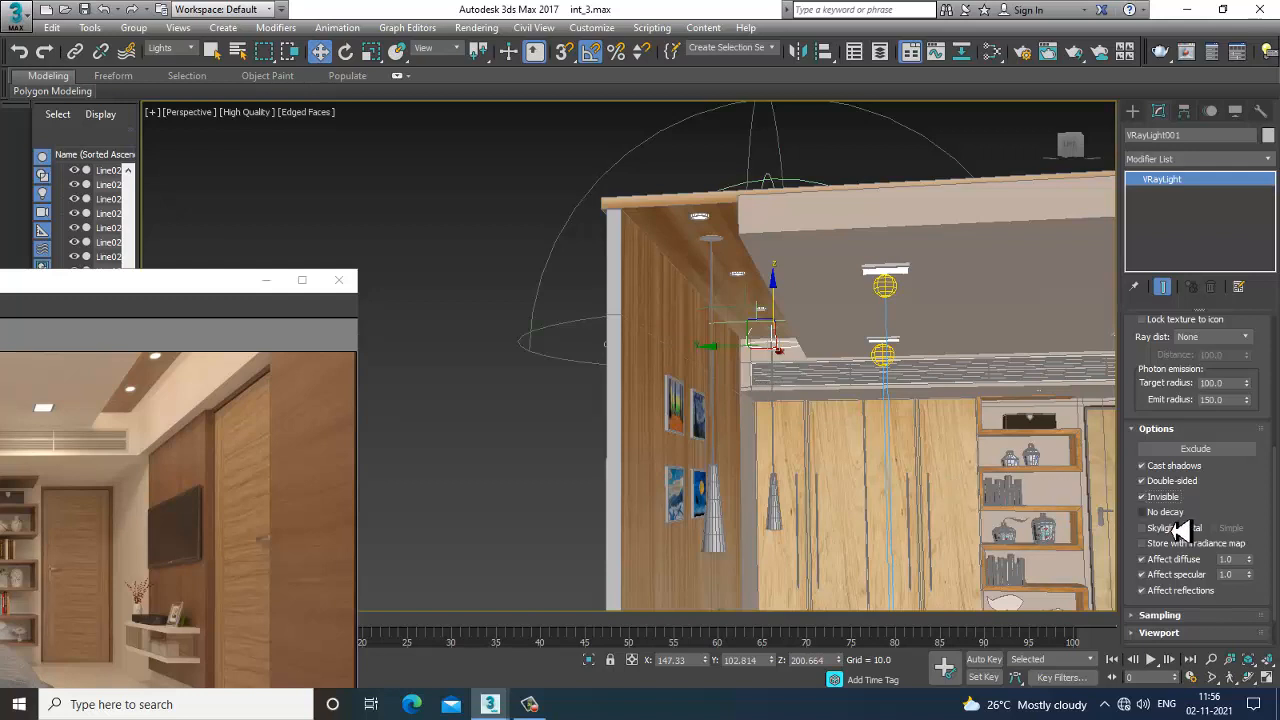
Step: Scale the dome light down to about 20 percent and lower it to about Z 189.8
key("r")
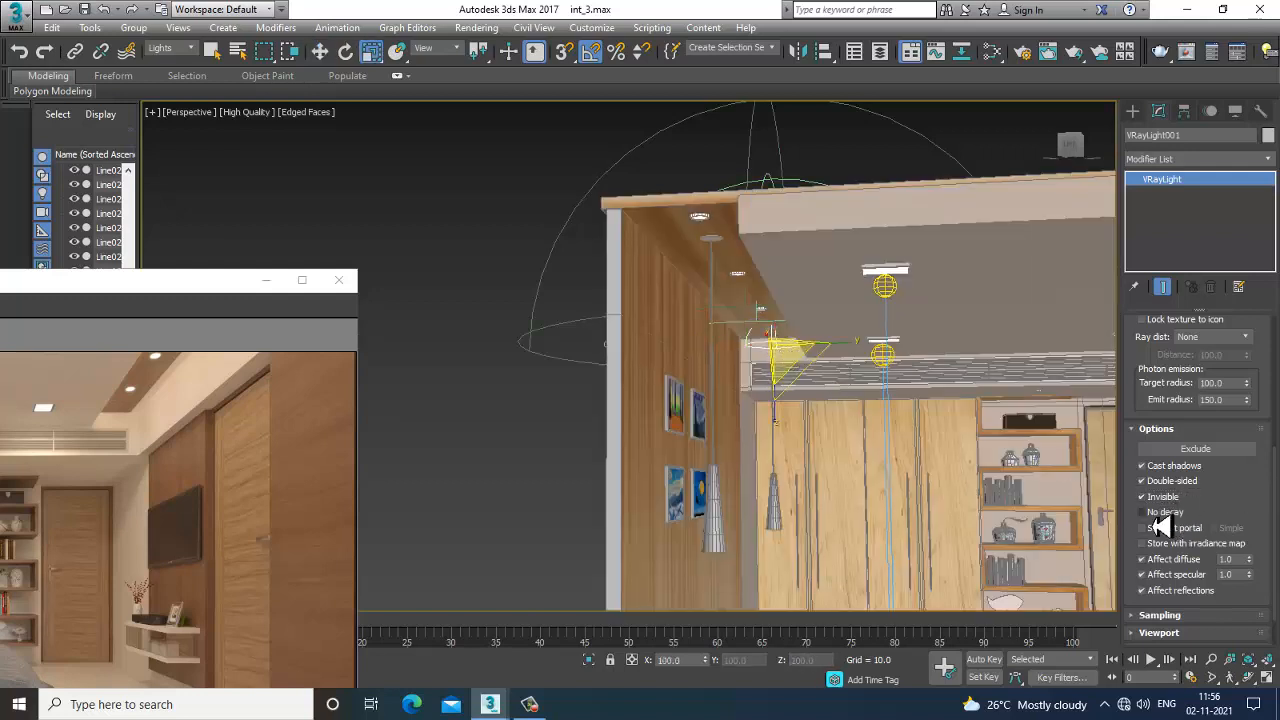
left_click_drag(786, 366, 956, 27)
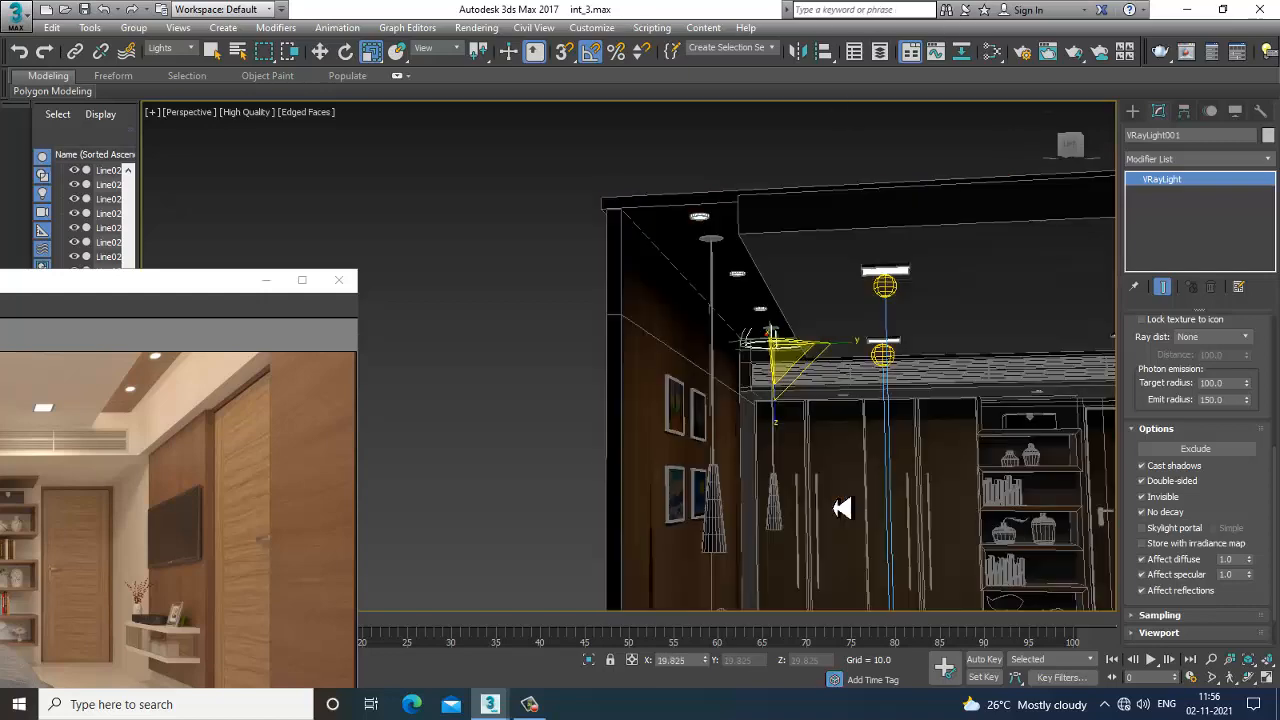
key("w")
scroll(778, 372, "up", 5)
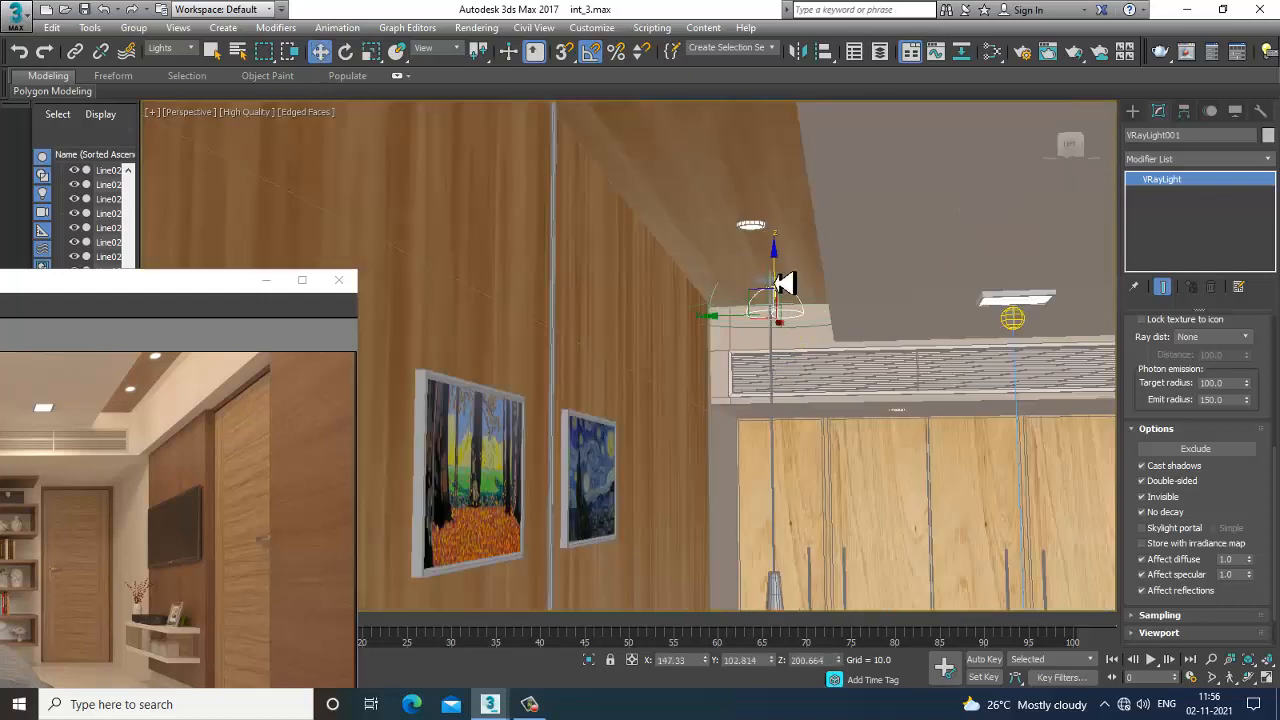
left_click_drag(790, 282, 815, 356)
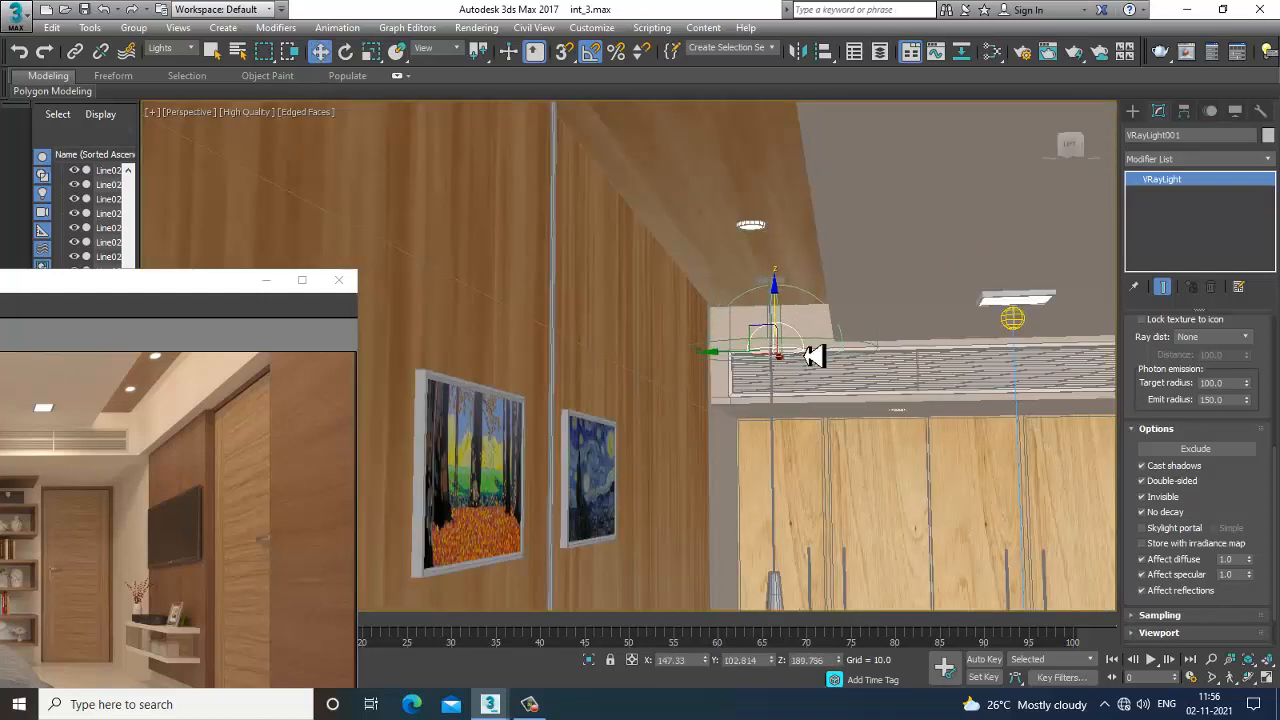
Step: Centre the dome light on the pendant lamp in the Top view by shifting it about -1.7 units along X
key("ctrl+l")
middle_click_drag(889, 355, 851, 349, "alt")
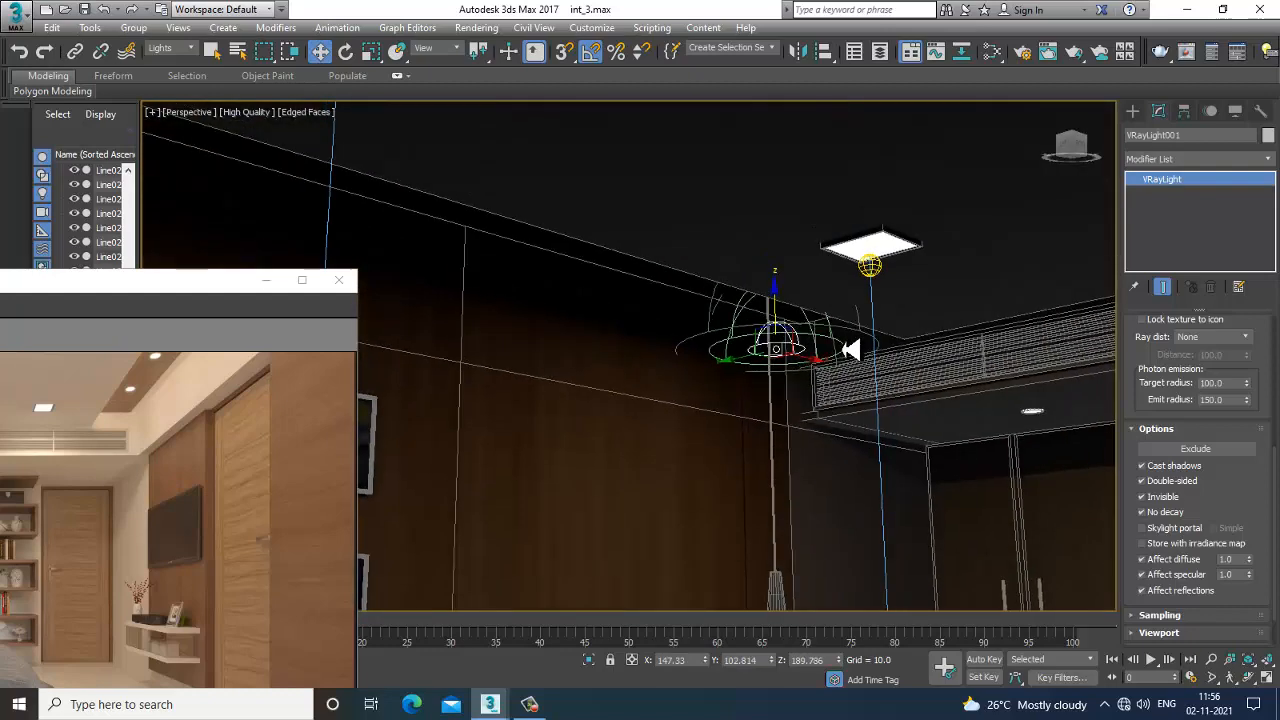
key("alt+w")
middle_click(480, 249)
key("alt+w")
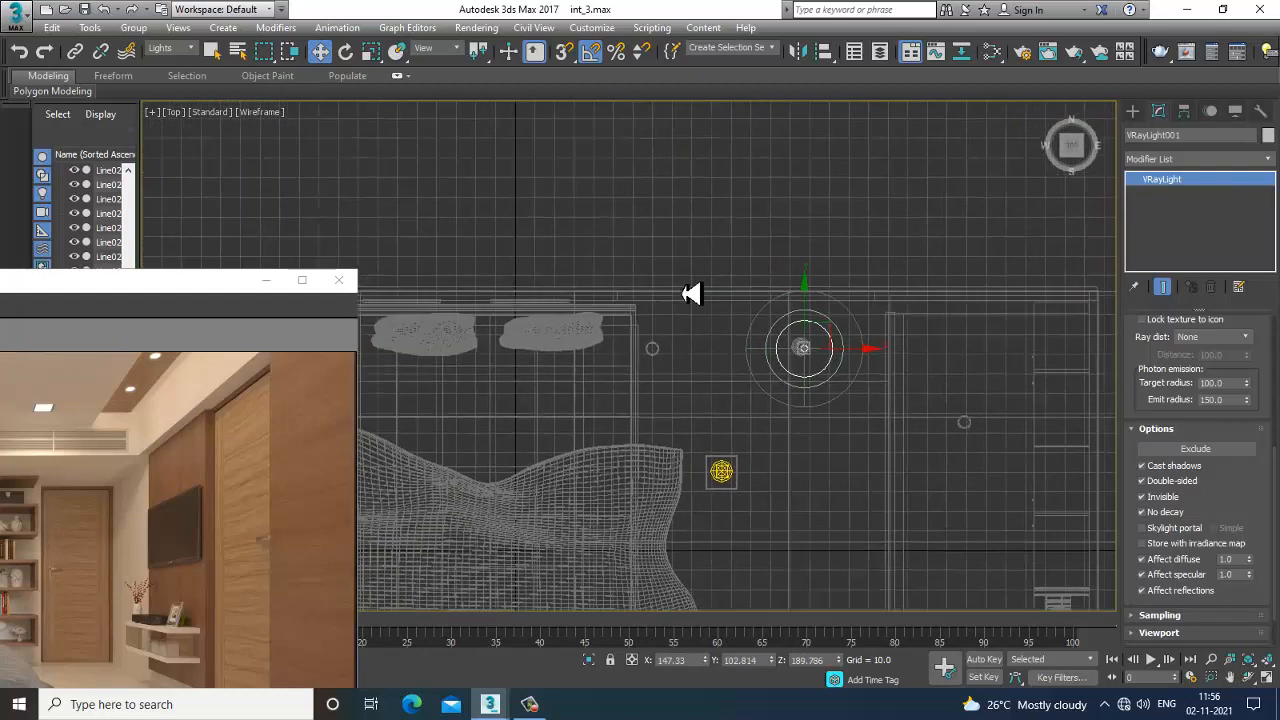
middle_click_drag(691, 293, 763, 304)
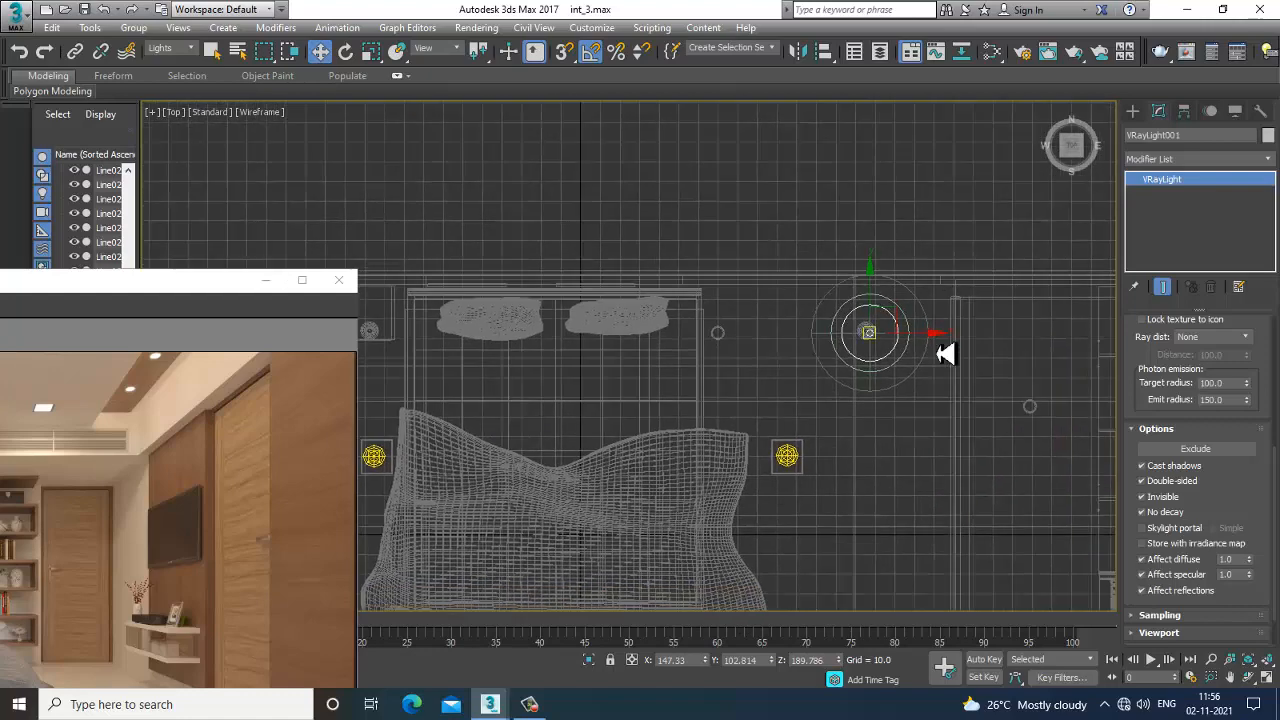
left_click_drag(932, 344, 929, 343)
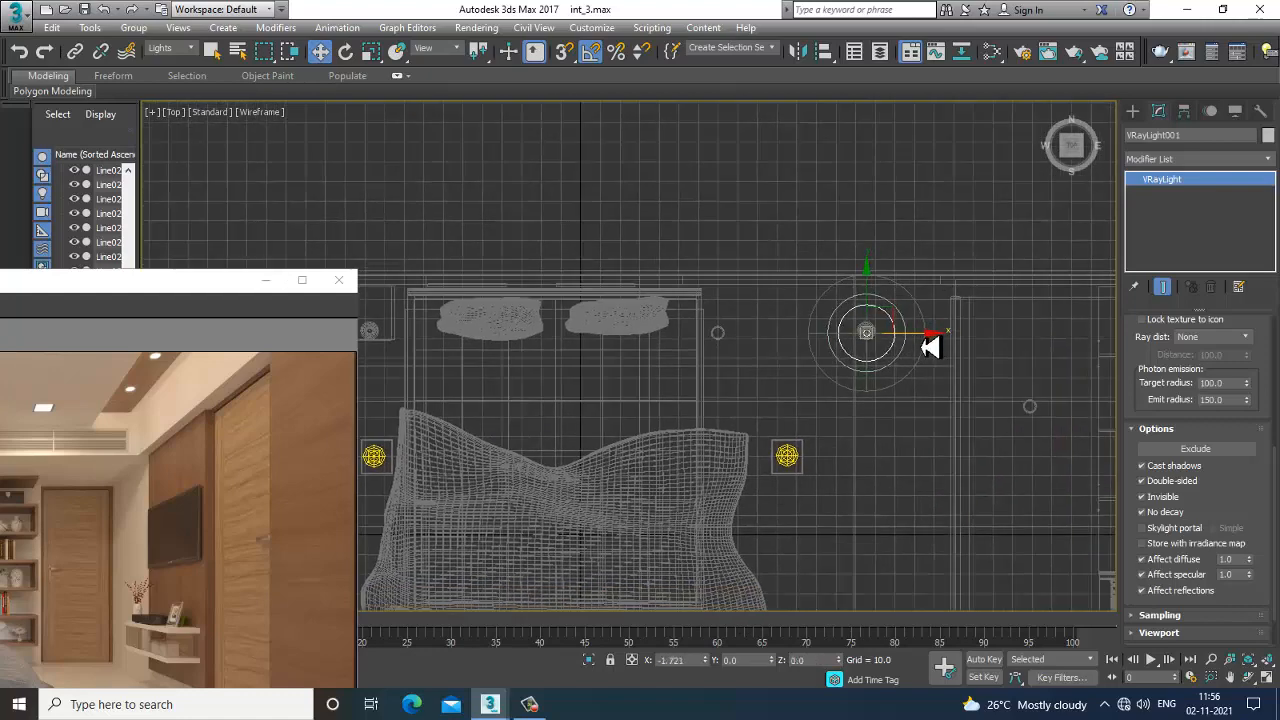
Step: Clone the dome light as a copy onto the neighbouring ceiling spotlight beside the bed, at about X 69.7
mouse_move(878, 295)
left_mouse_down()
mouse_move(893, 305)
mouse_move(779, 352)
left_mouse_up()
left_click(574, 306)
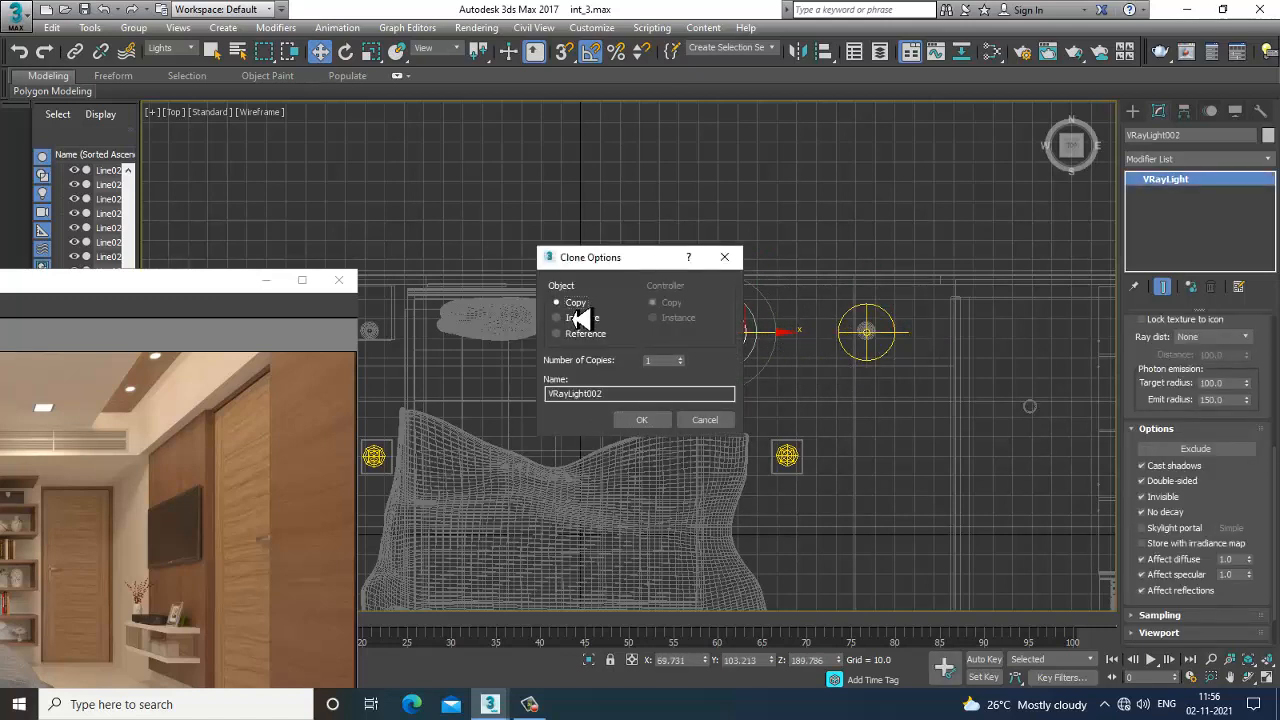
left_click(642, 420)
Step: Copy the dome light across the bed onto the other pendant lamp, at about X -108
mouse_move(808, 394)
middle_mouse_down()
mouse_move(908, 337)
mouse_move(954, 337)
mouse_move(937, 348)
middle_mouse_up()
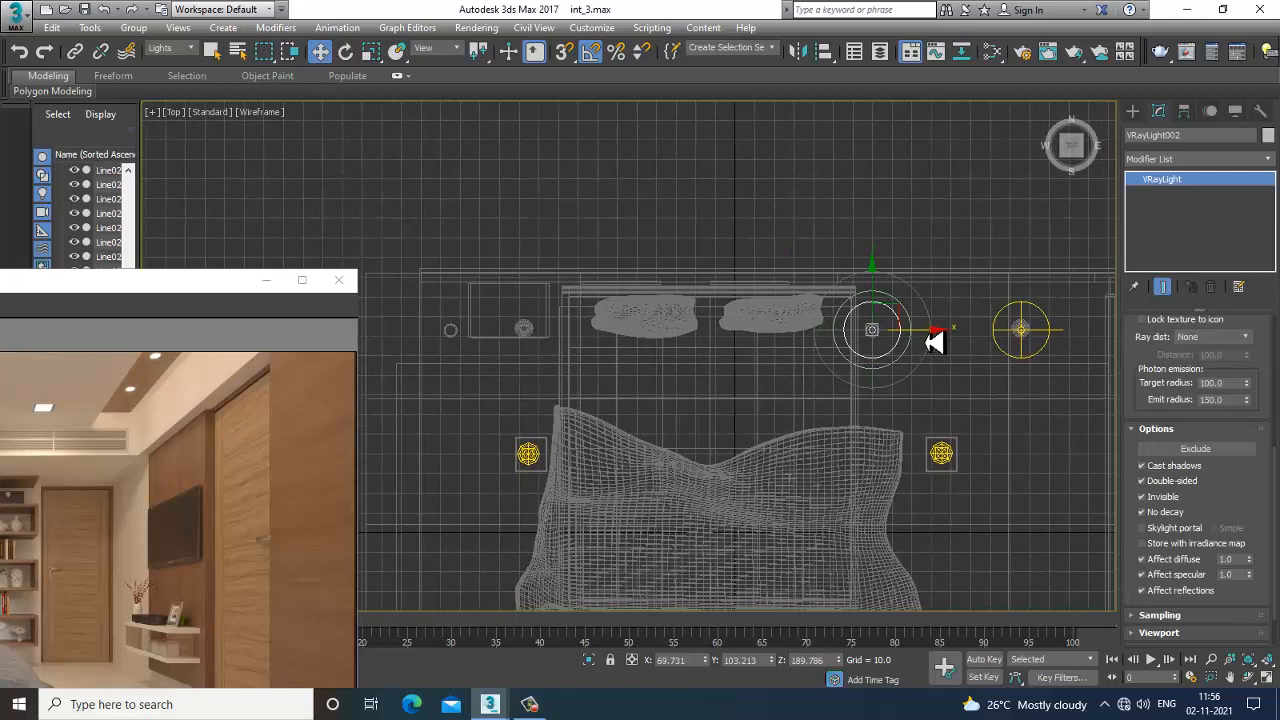
mouse_move(935, 342)
left_mouse_down("shift")
mouse_move(574, 334)
mouse_move(586, 337)
left_mouse_up("shift")
left_click(640, 421)
scroll(707, 344, "down", 2)
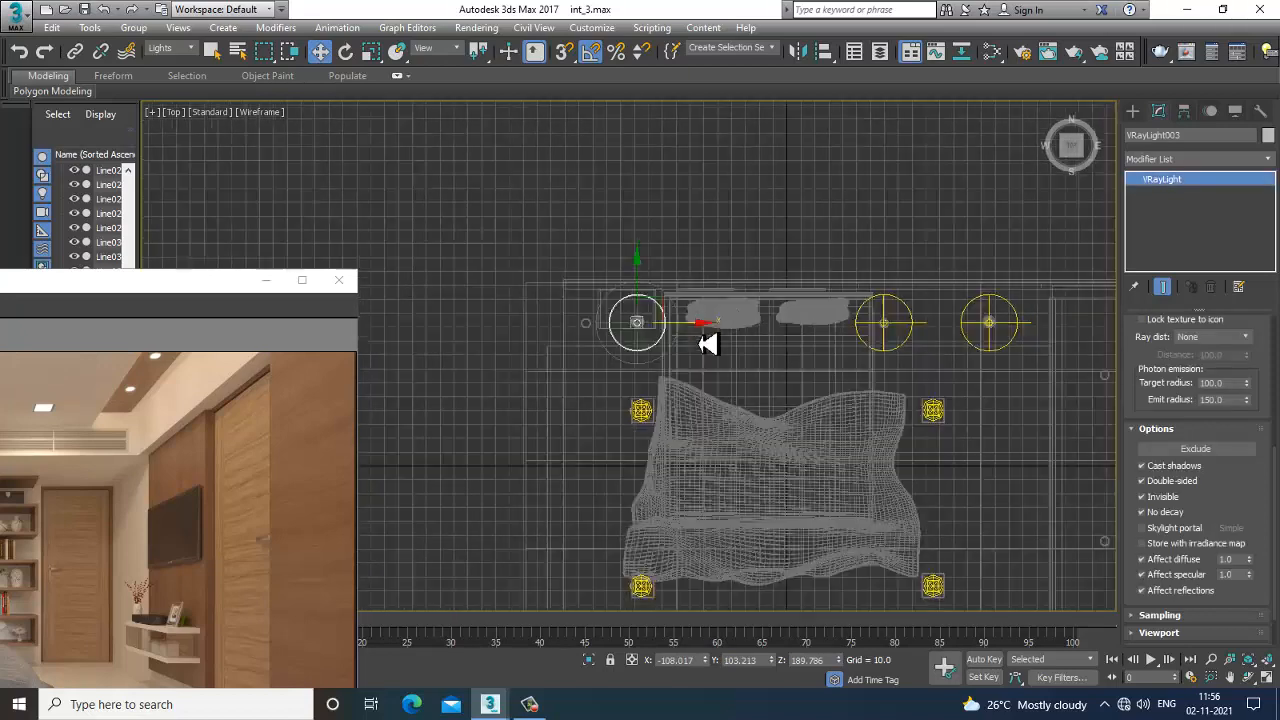
Step: Add another dome light copy over the outer ceiling spotlight beyond the second pendant lamp, at about X -144.9
scroll(707, 344, "up", 2)
mouse_move(686, 366)
left_mouse_down("shift")
mouse_move(640, 374)
mouse_move(651, 389)
left_mouse_up("shift")
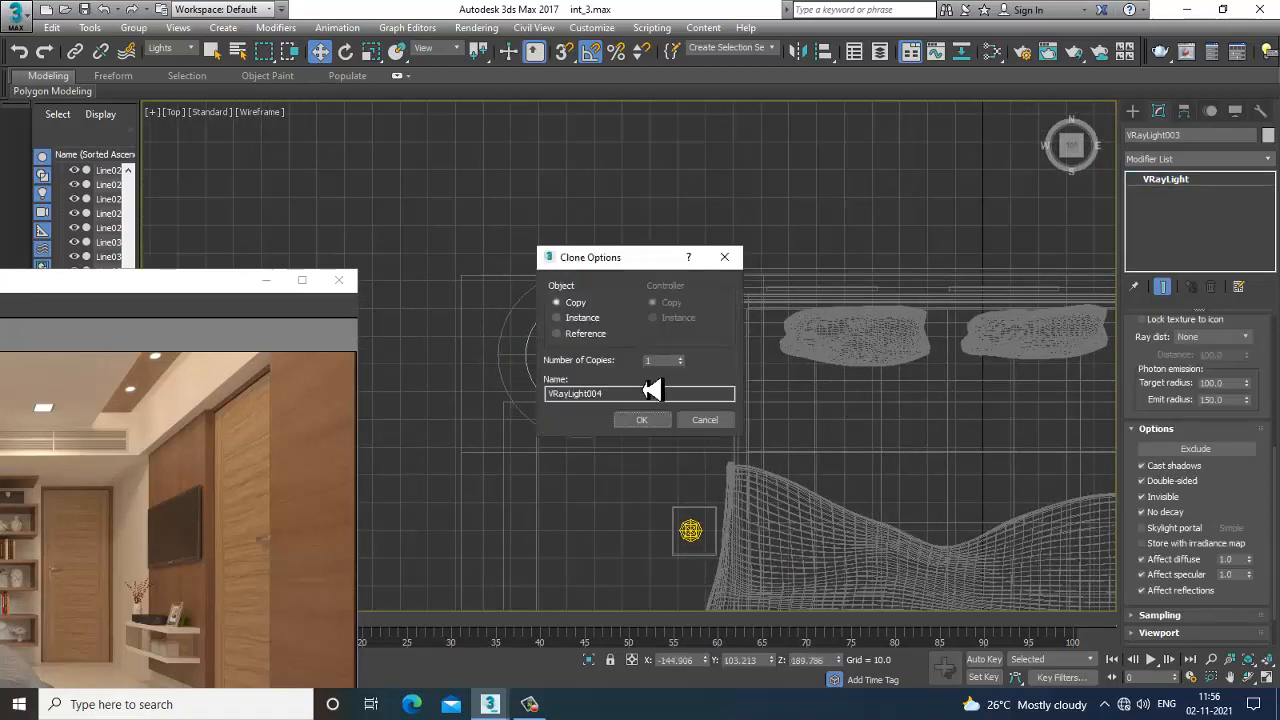
left_click(642, 420)
Step: Frame the bedroom towards the wardrobe in the Perspective view, run a test render and check it in the V-Ray frame buffer
key("alt+w")
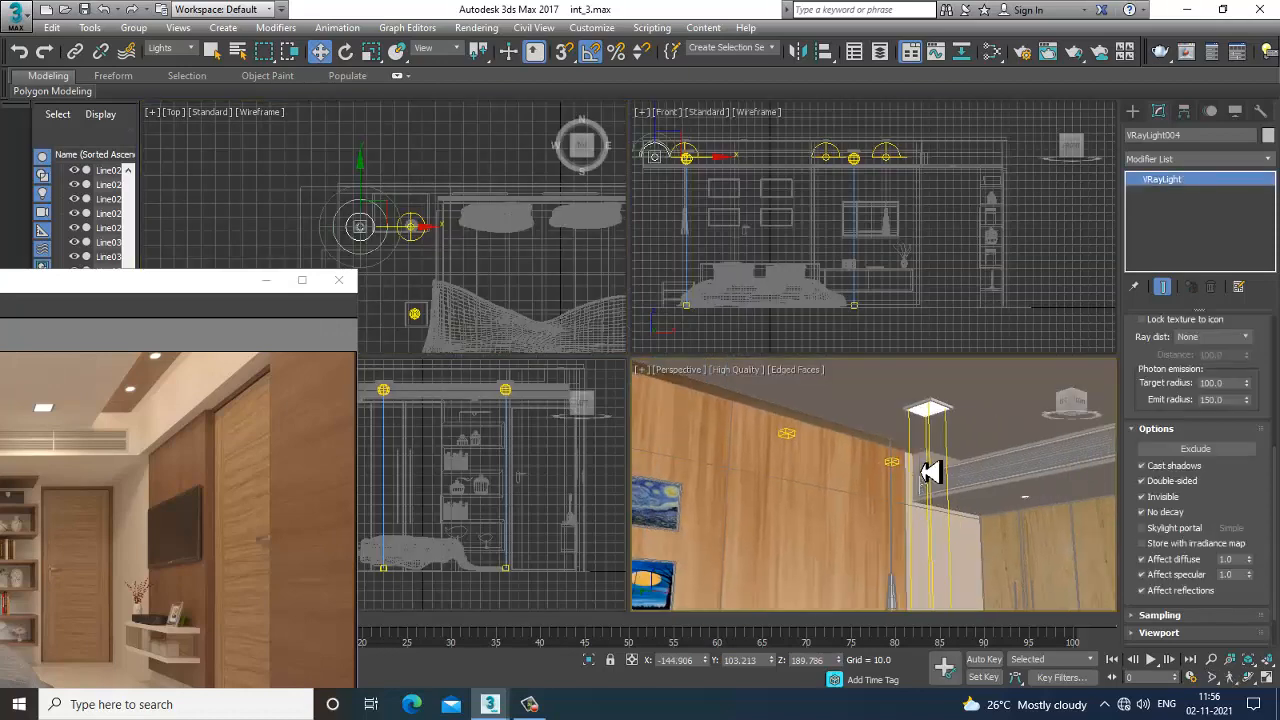
key("alt+w")
scroll(900, 462, "down", 5)
middle_click_drag(876, 446, 984, 471, "alt")
middle_click_drag(830, 424, 643, 406, "alt")
scroll(654, 383, "up", 3)
middle_click_drag(667, 331, 640, 329)
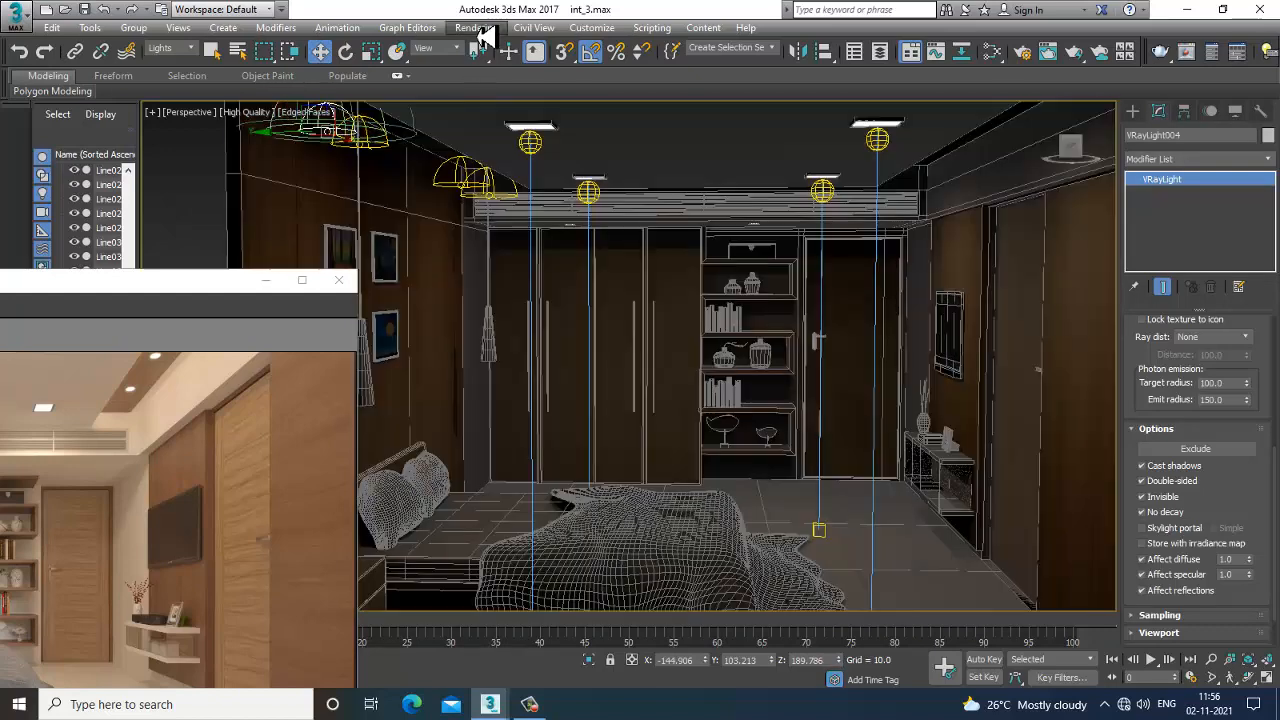
left_click(478, 29)
left_click(490, 46)
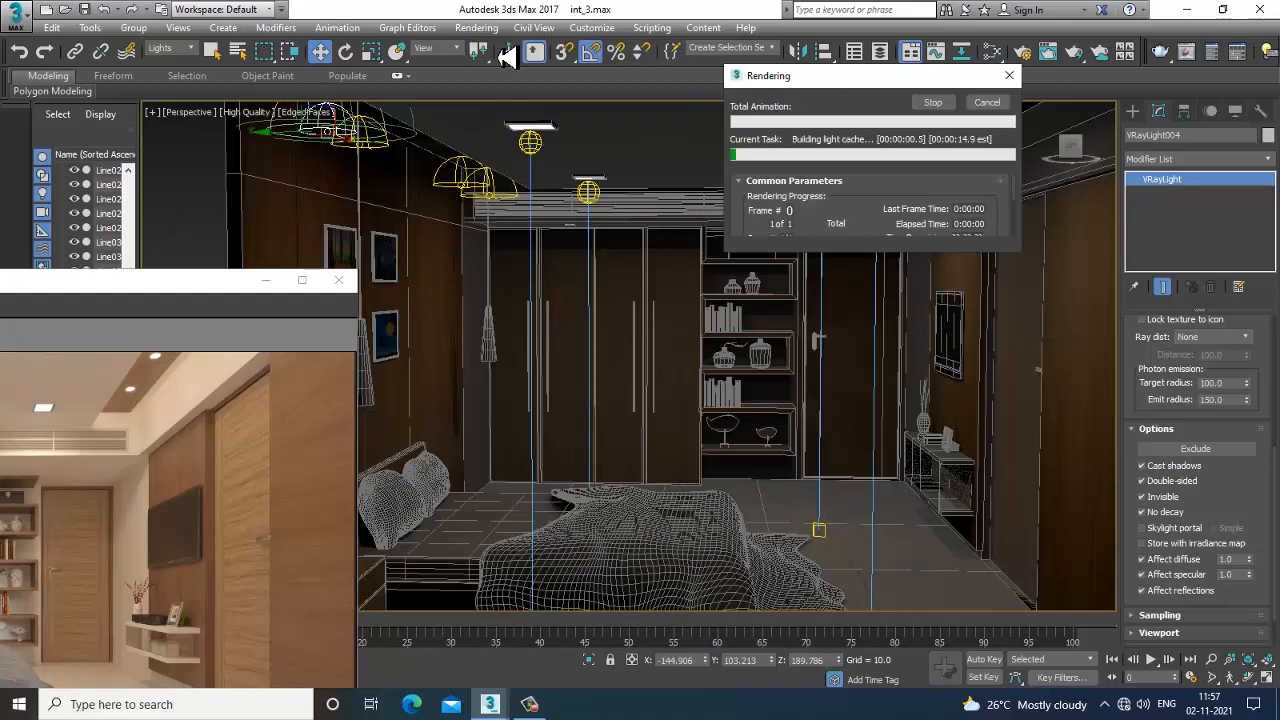
mouse_move(495, 706)
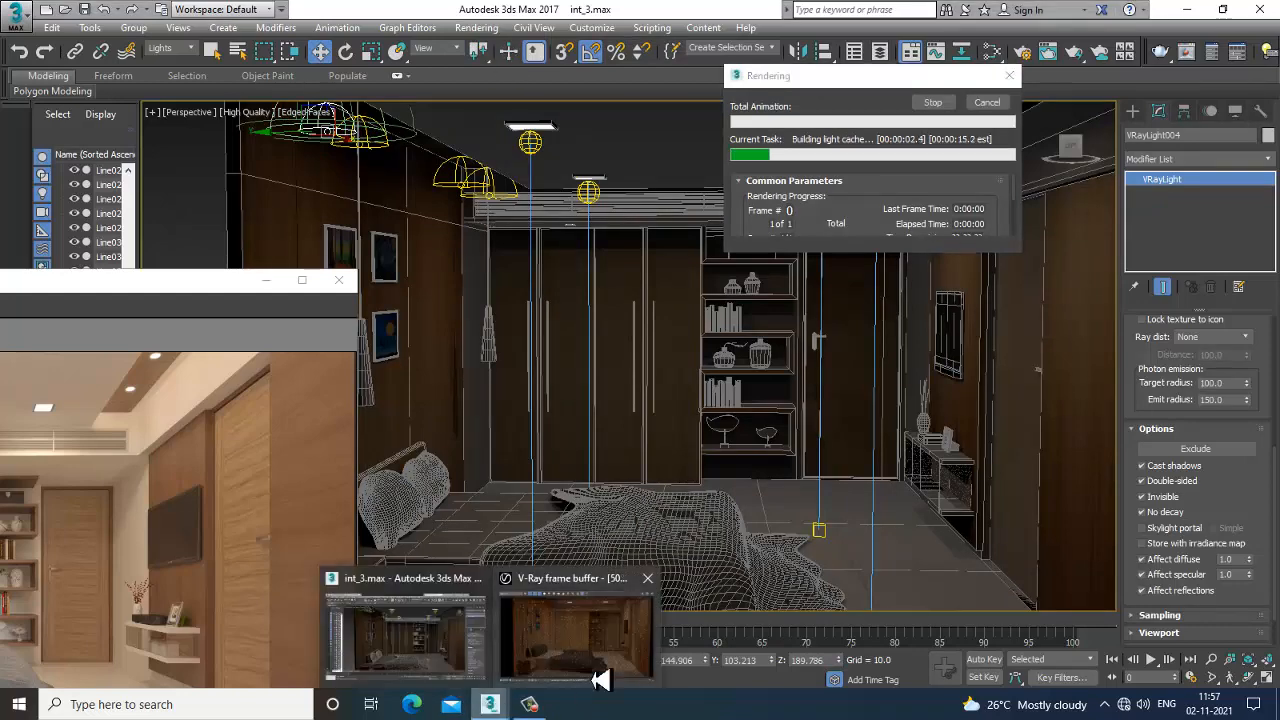
left_click(598, 680)
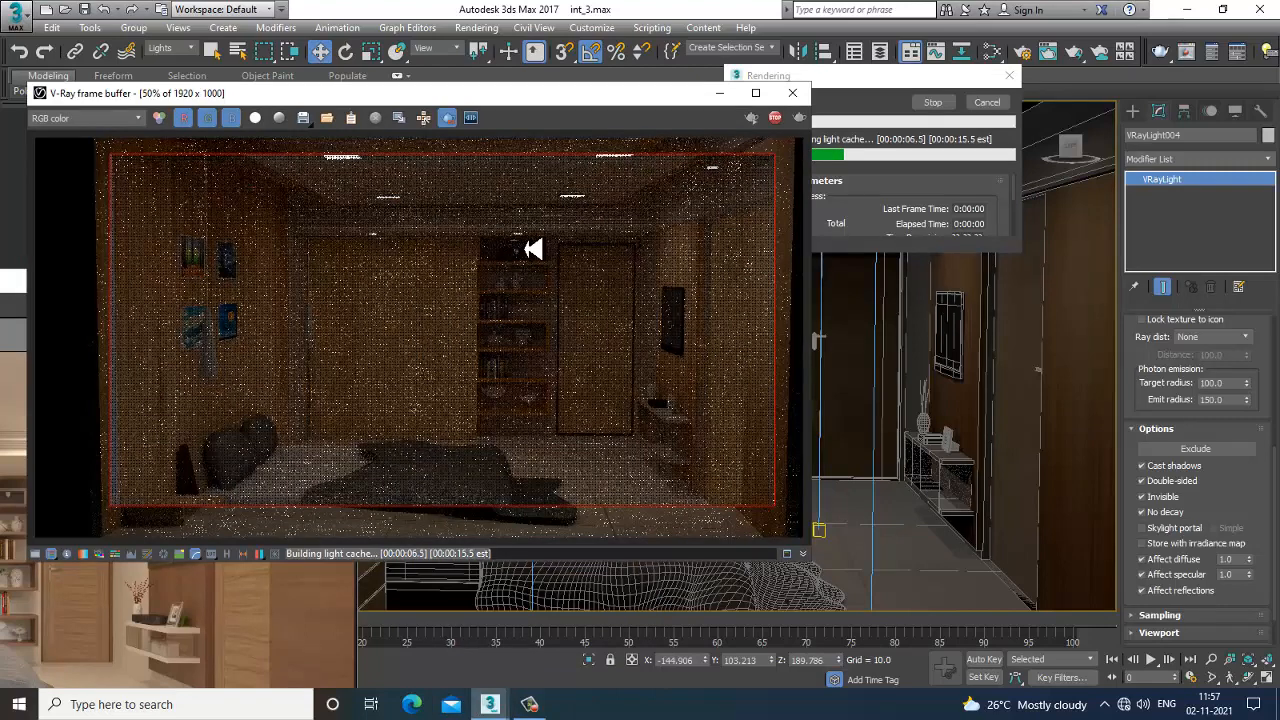
left_click(792, 93)
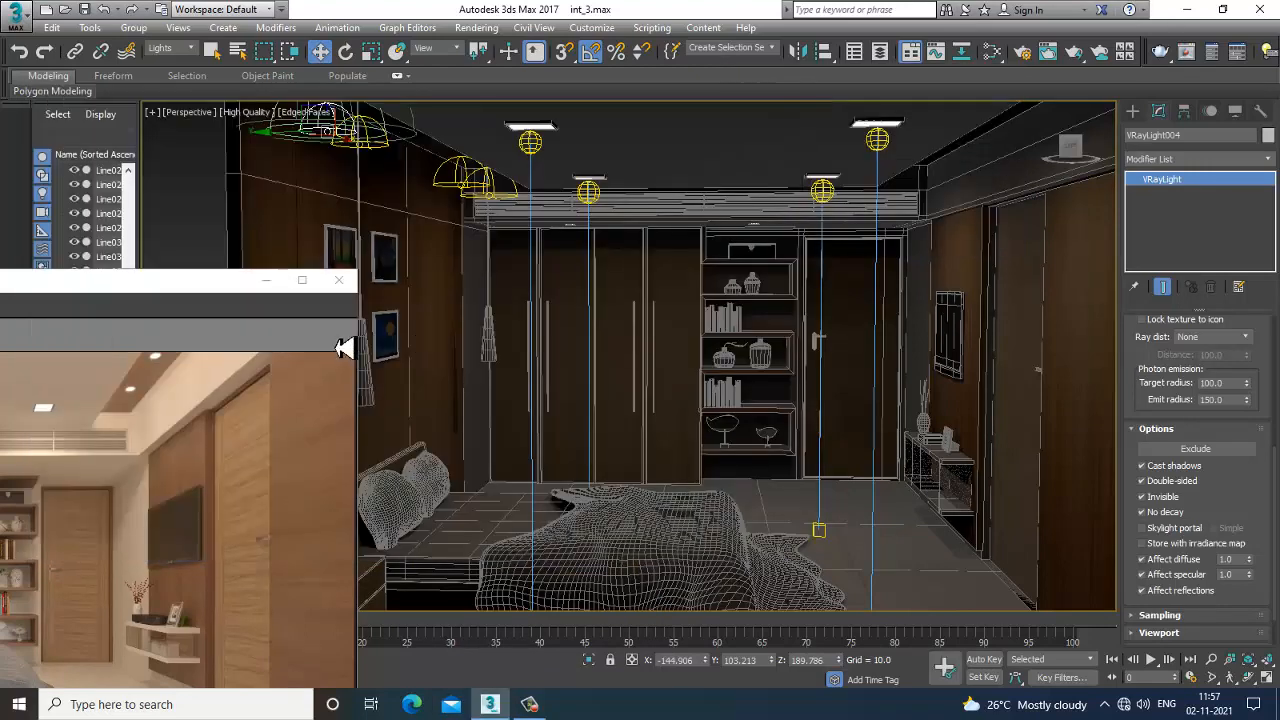
Step: Set the multiplier of the dome light above the pendant lamp nearest the wardrobe to 0.2
left_click(503, 203)
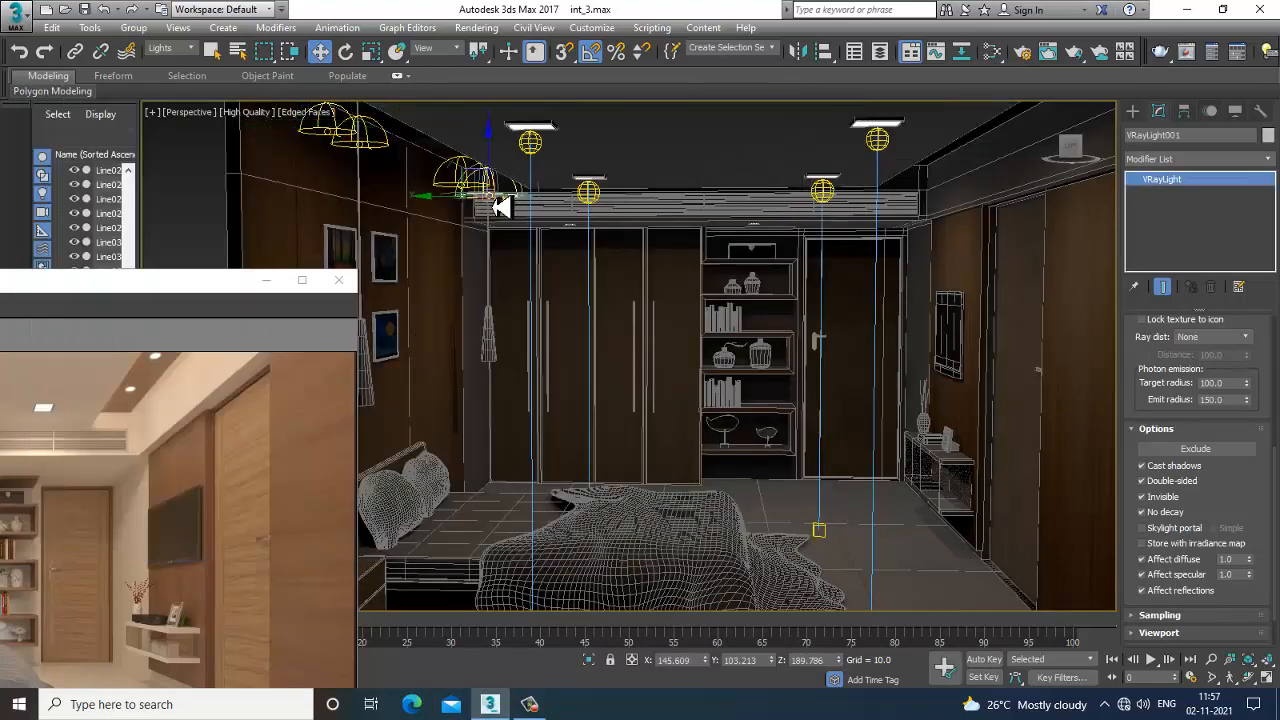
key("F3")
scroll(1249, 509, "up", 5)
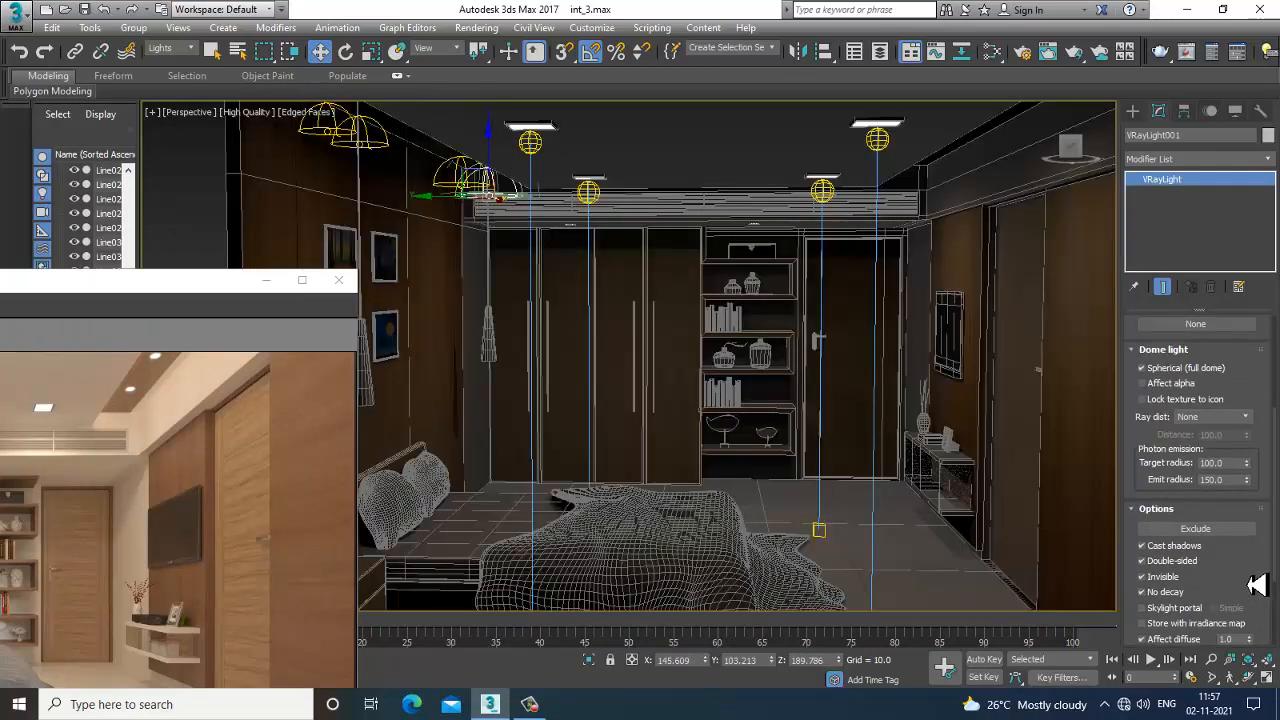
left_click_drag(1240, 344, 1180, 345)
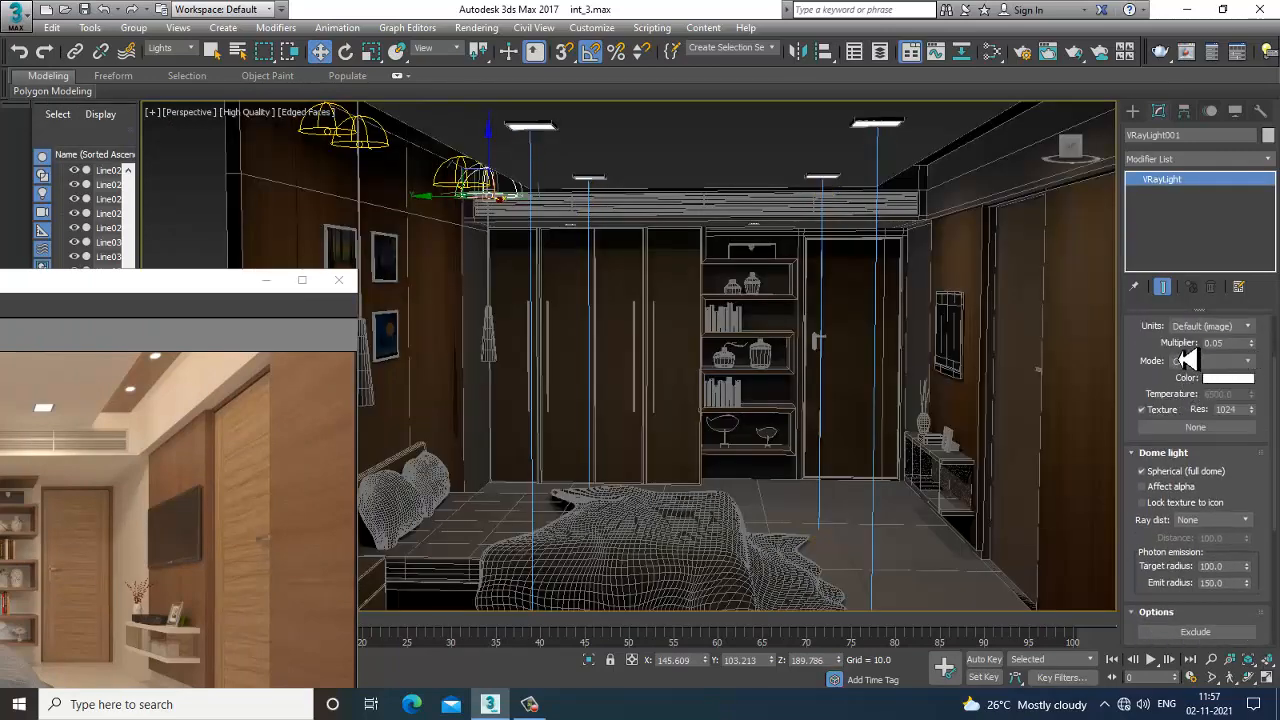
type("0.2")
key("Return")
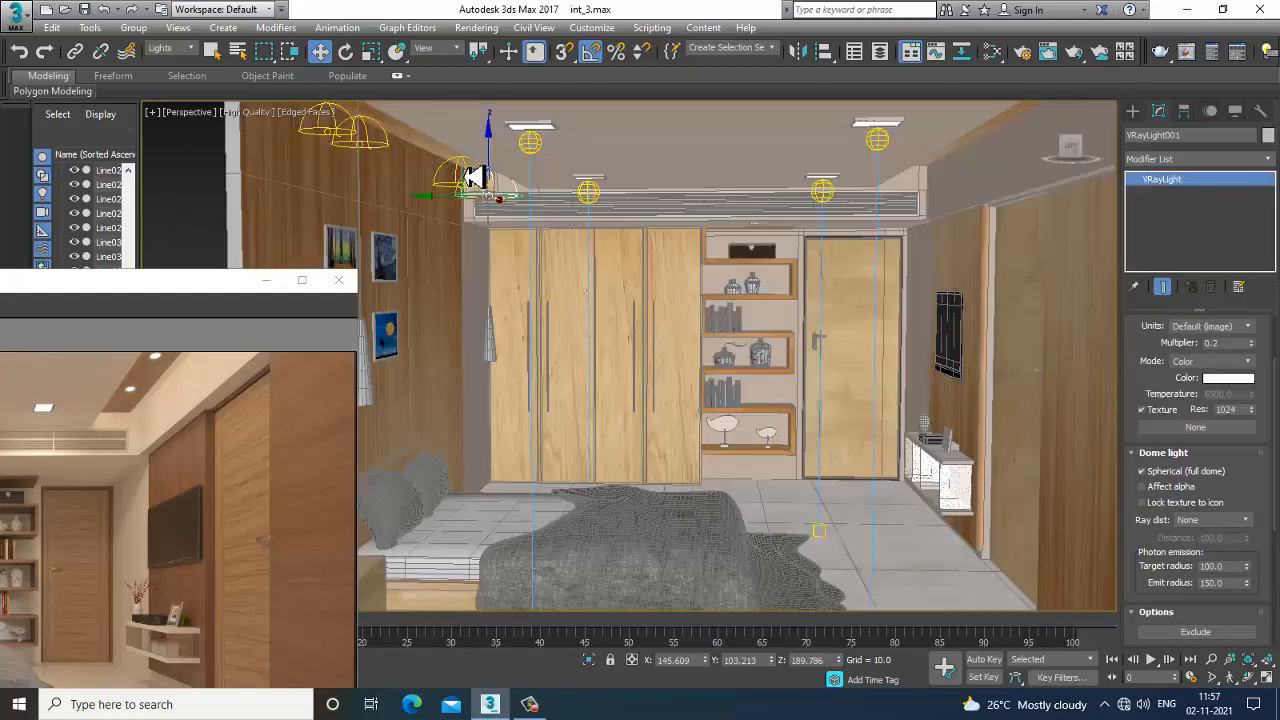
Step: Set the multiplier of the dome light VRayLight002 to 0.2
left_click(467, 172)
left_click(466, 180)
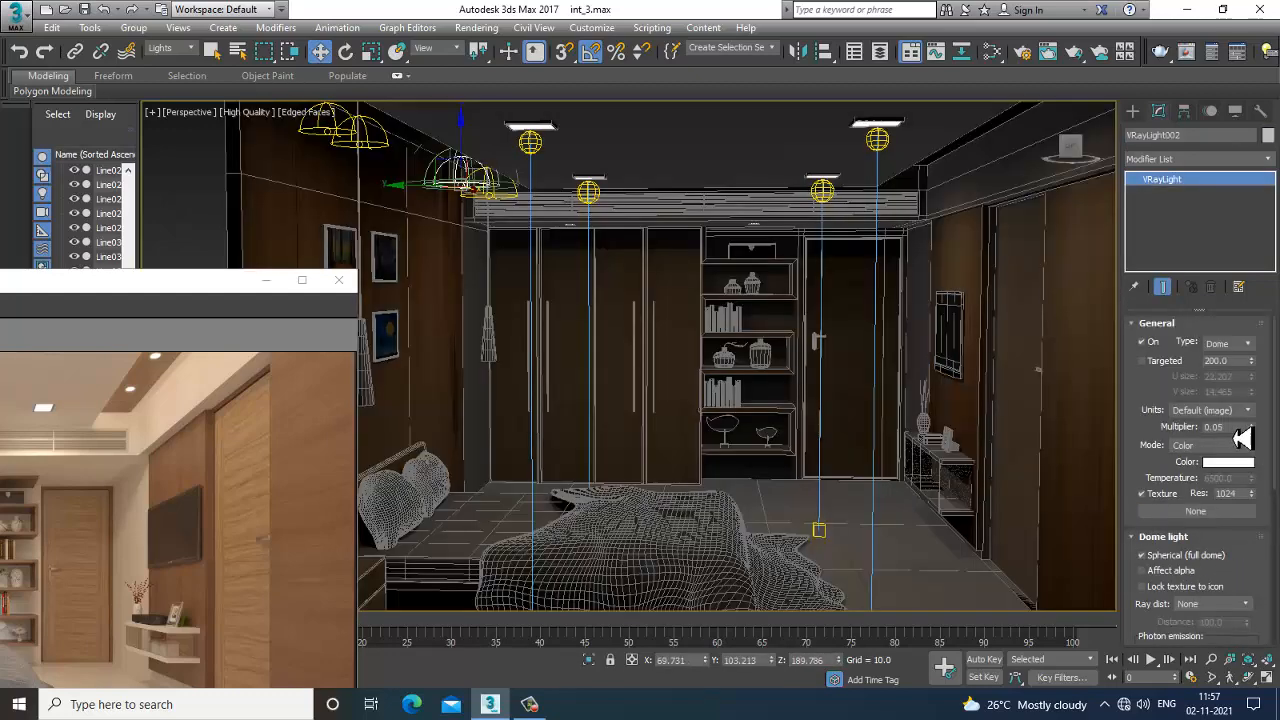
left_click_drag(1234, 430, 1094, 438)
type("0.2")
key("Return")
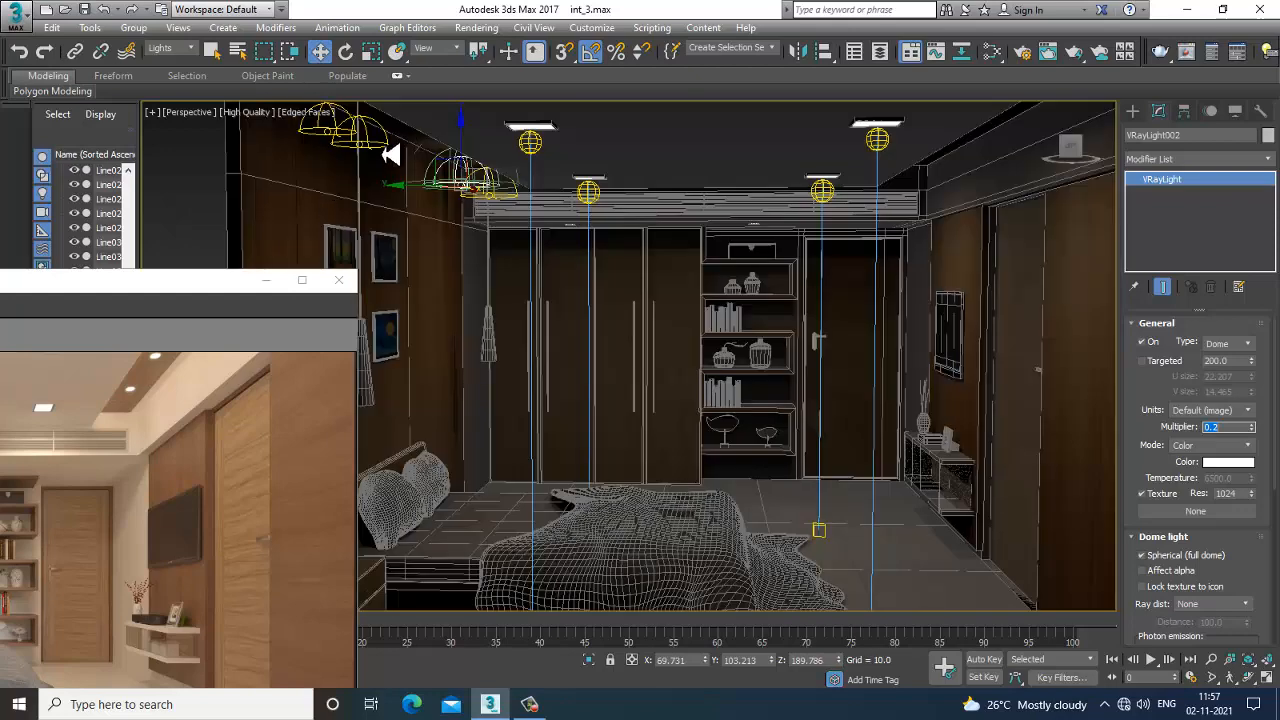
Step: Set the multiplier of the dome light above the nearer pendant lamp, VRayLight003, to 0.2
left_click(384, 154)
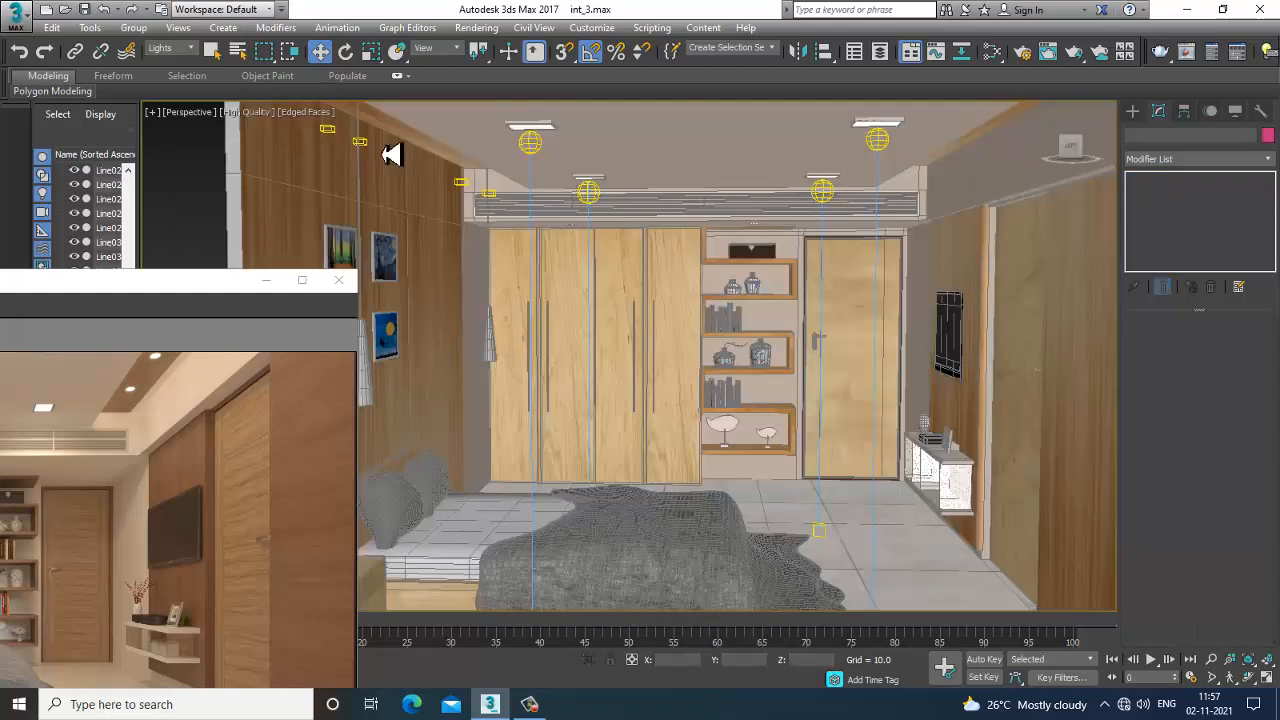
left_click(362, 152)
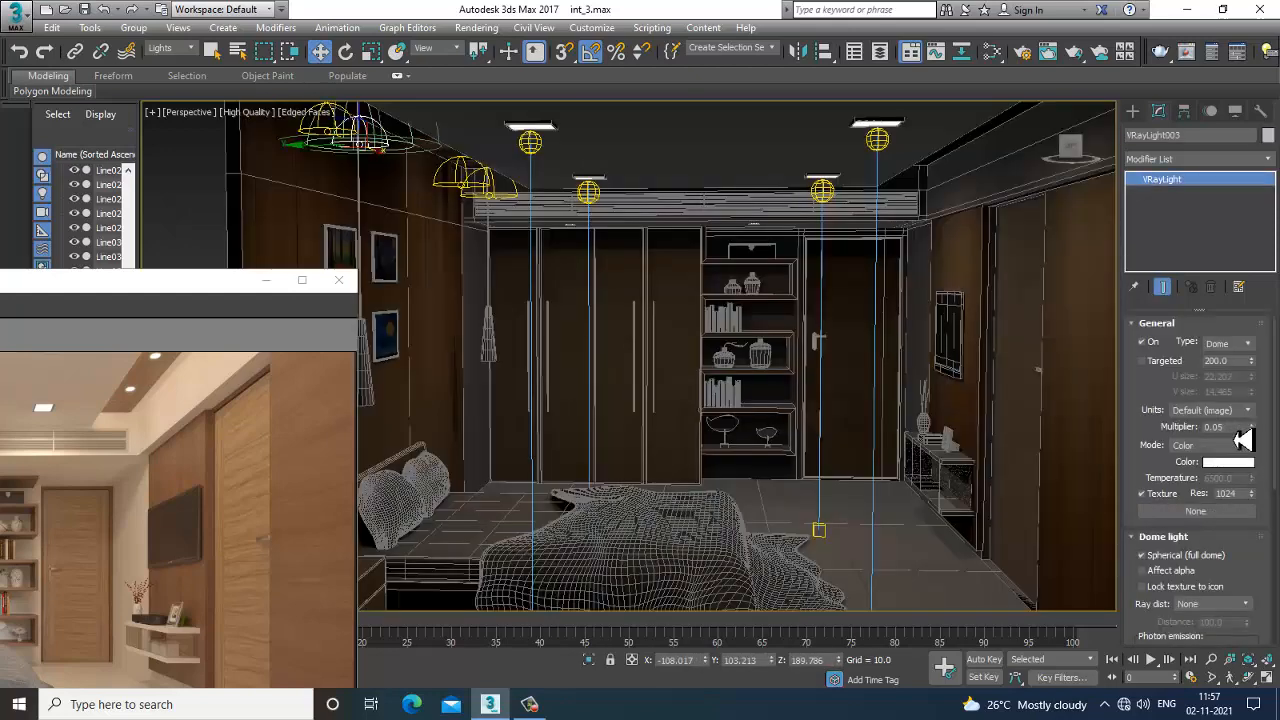
left_click_drag(1232, 431, 1133, 436)
type("0.2")
key("Return")
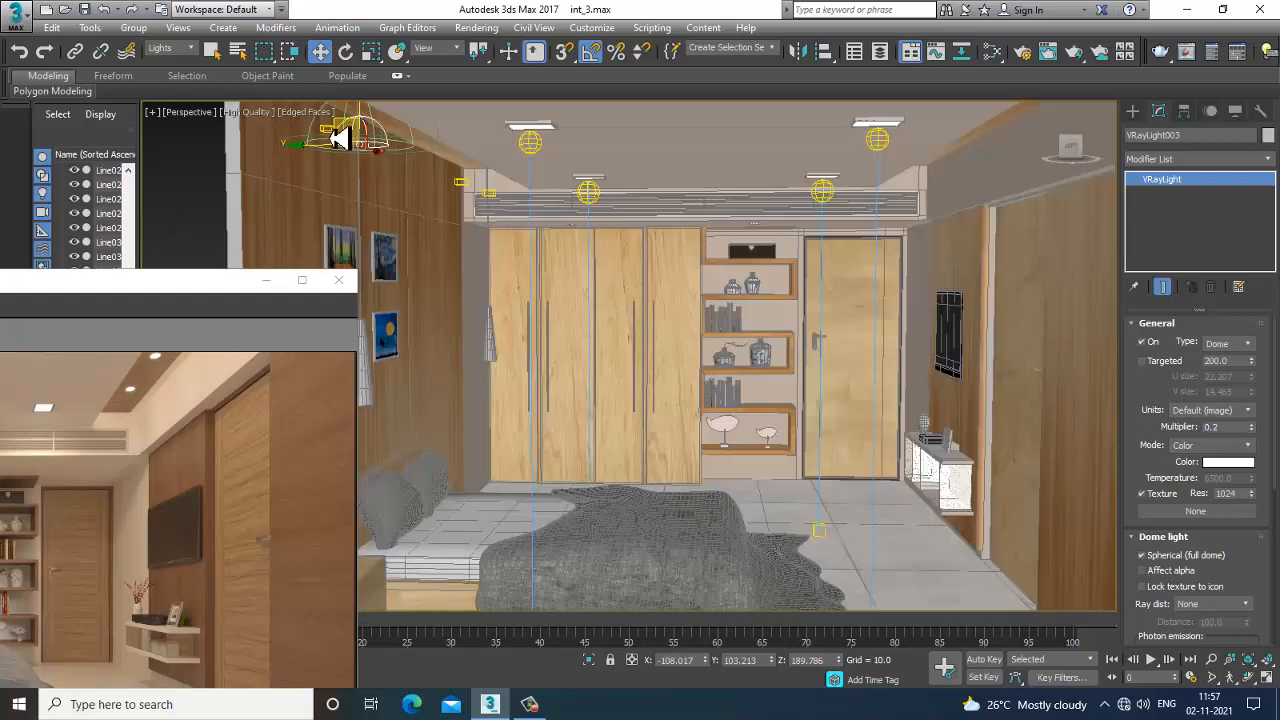
Step: Set the multiplier of the last dome light copy, VRayLight004, to 0.2
left_click(340, 143)
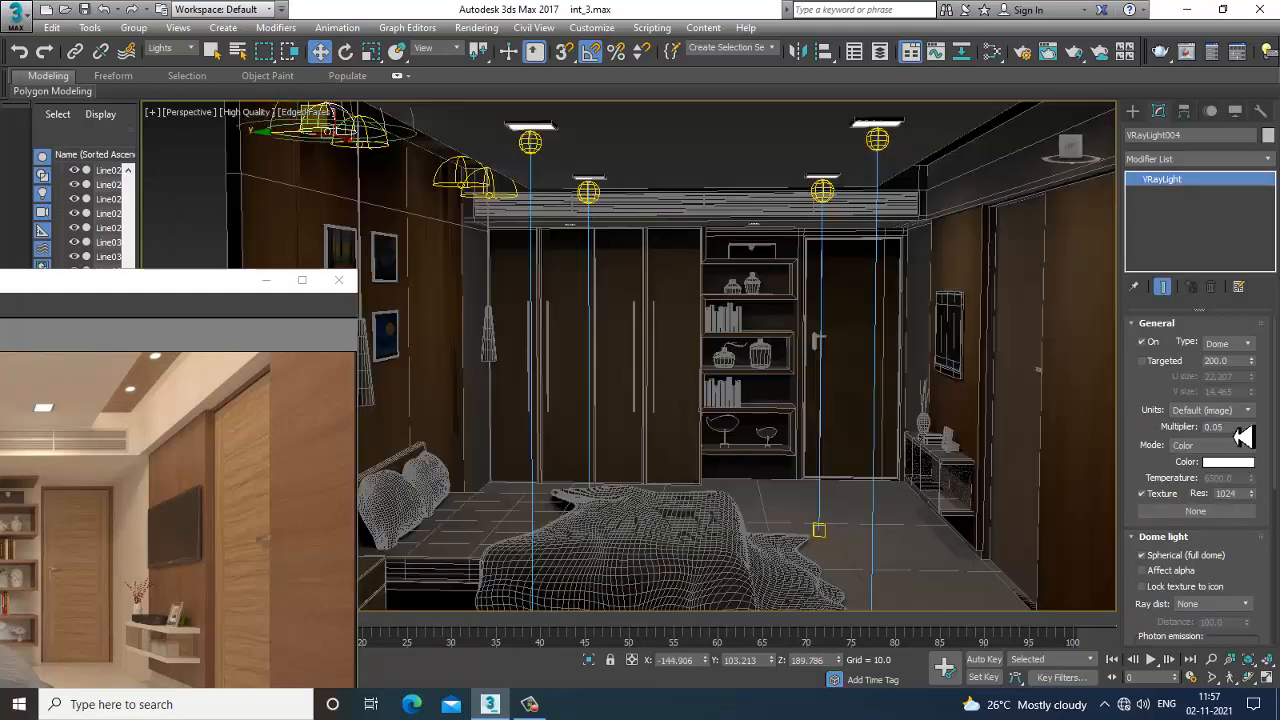
double_click(1222, 428)
type("0.2")
key("Return")
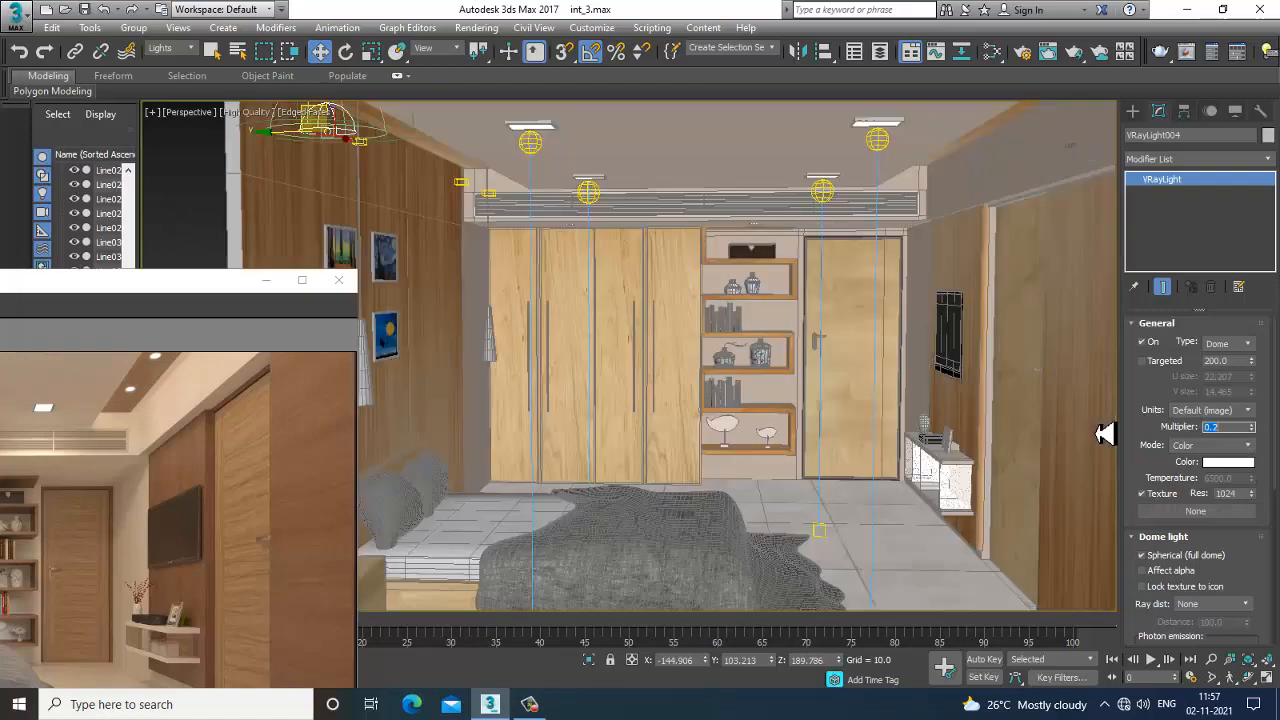
Step: Minimize the reference image, widen the Perspective framing to include the bedside table and render the bedroom again
scroll(711, 377, "down", 6)
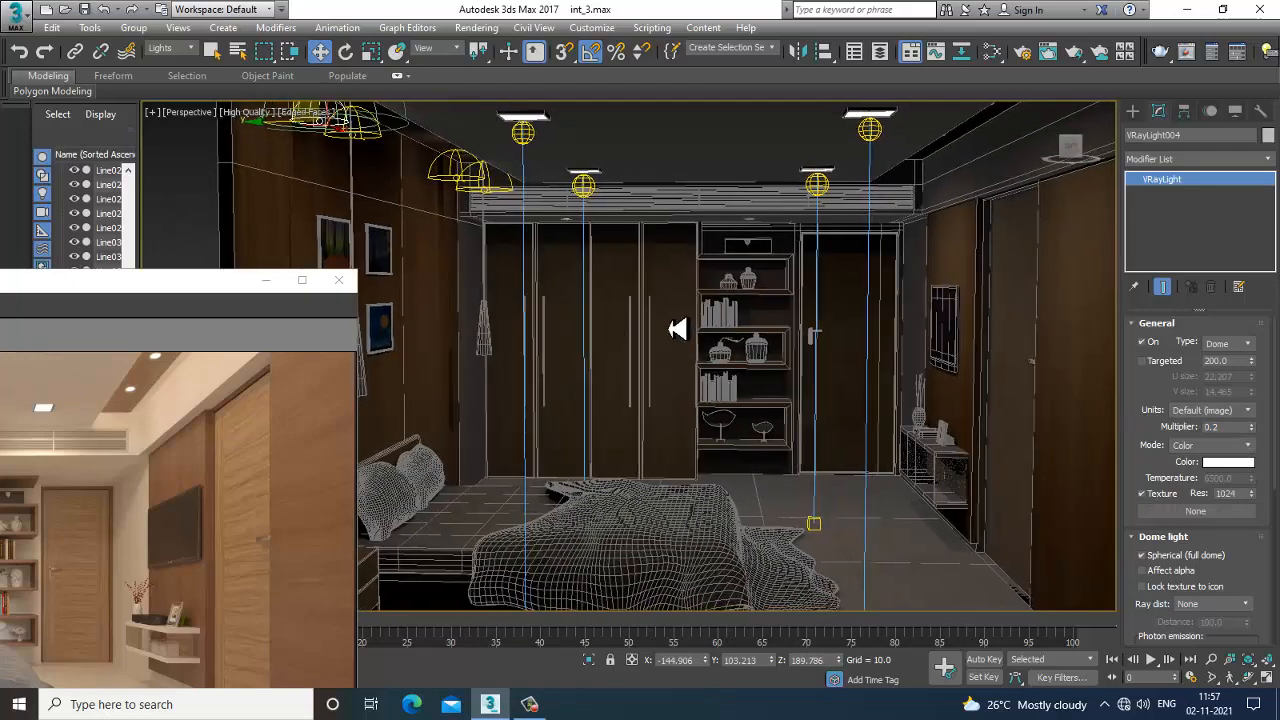
left_click(265, 280)
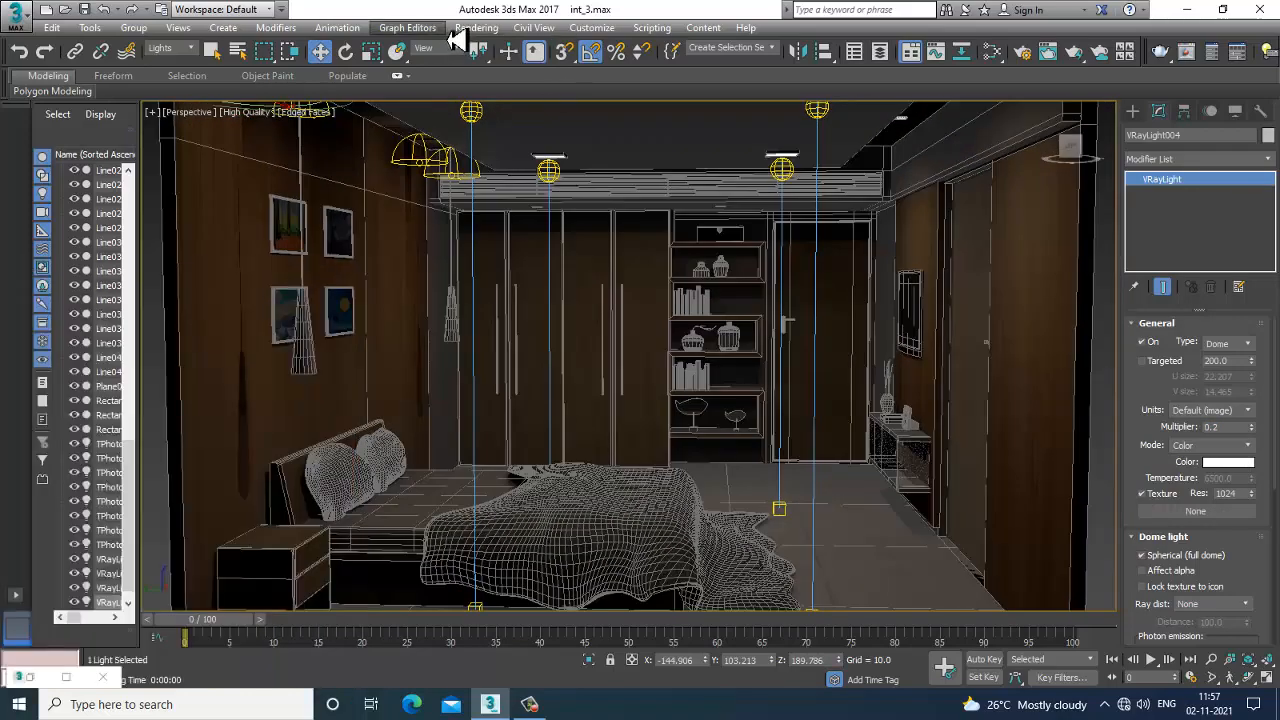
key("shift+q")
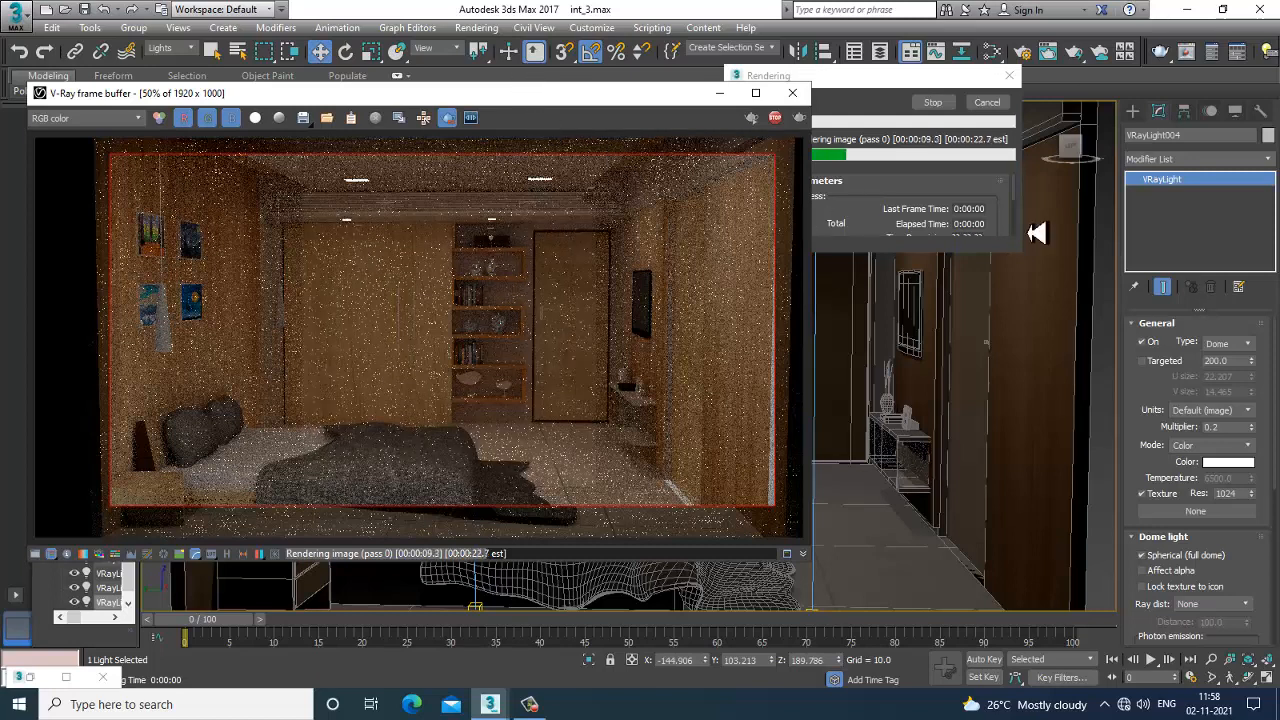
Step: Stop the running render, frame the ceiling above the pendant lamps in the Perspective view, test-render it and close the frame buffer
key("Escape")
left_click(796, 96)
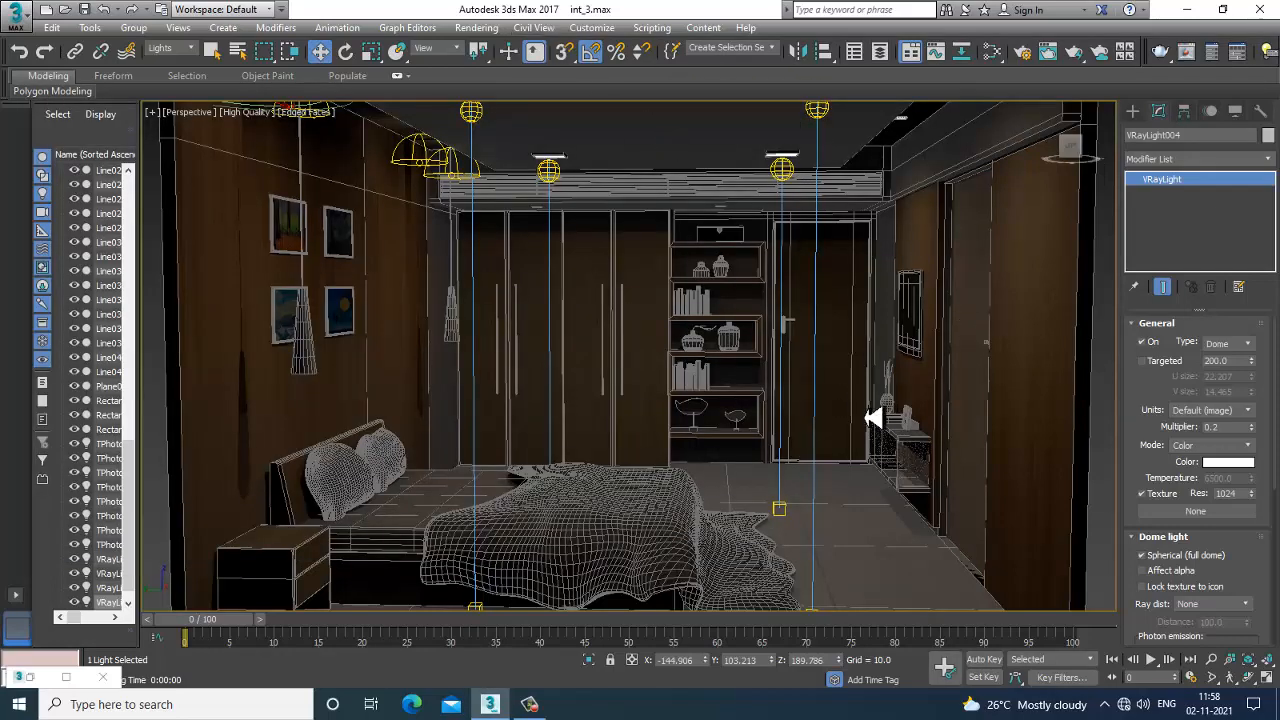
scroll(874, 417, "down", 6)
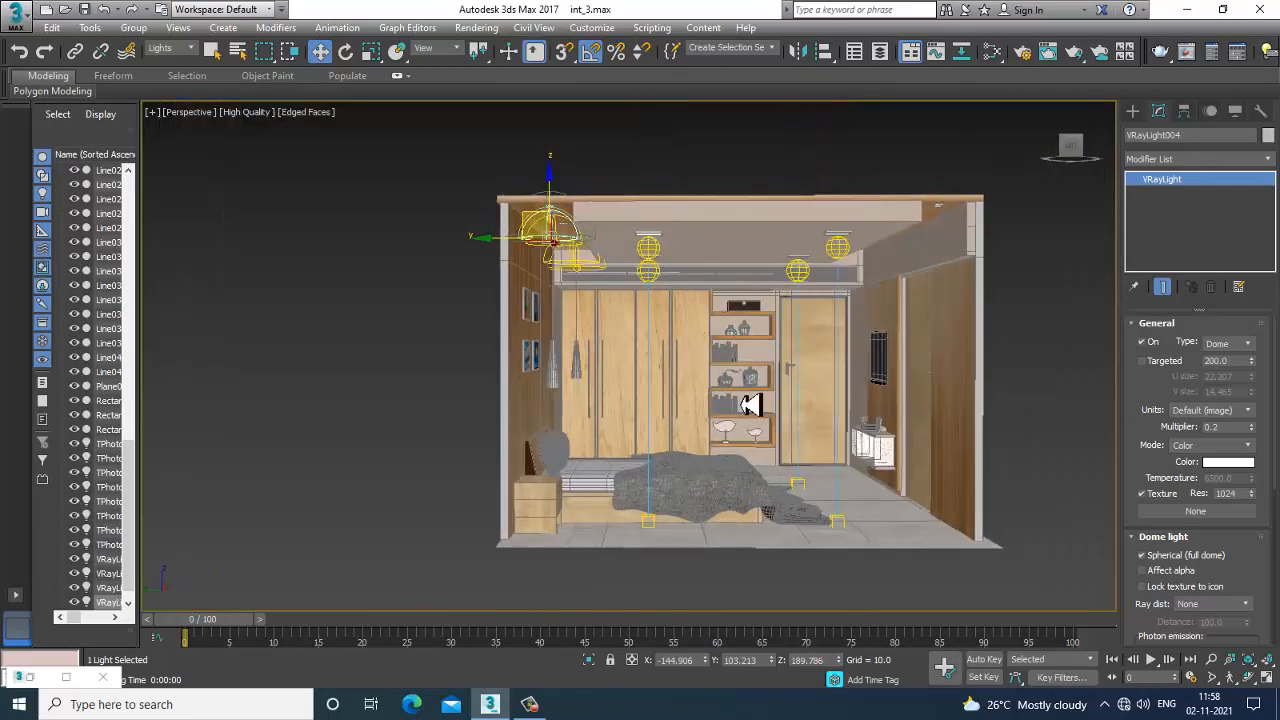
scroll(649, 397, "up", 5)
scroll(600, 291, "up", 4)
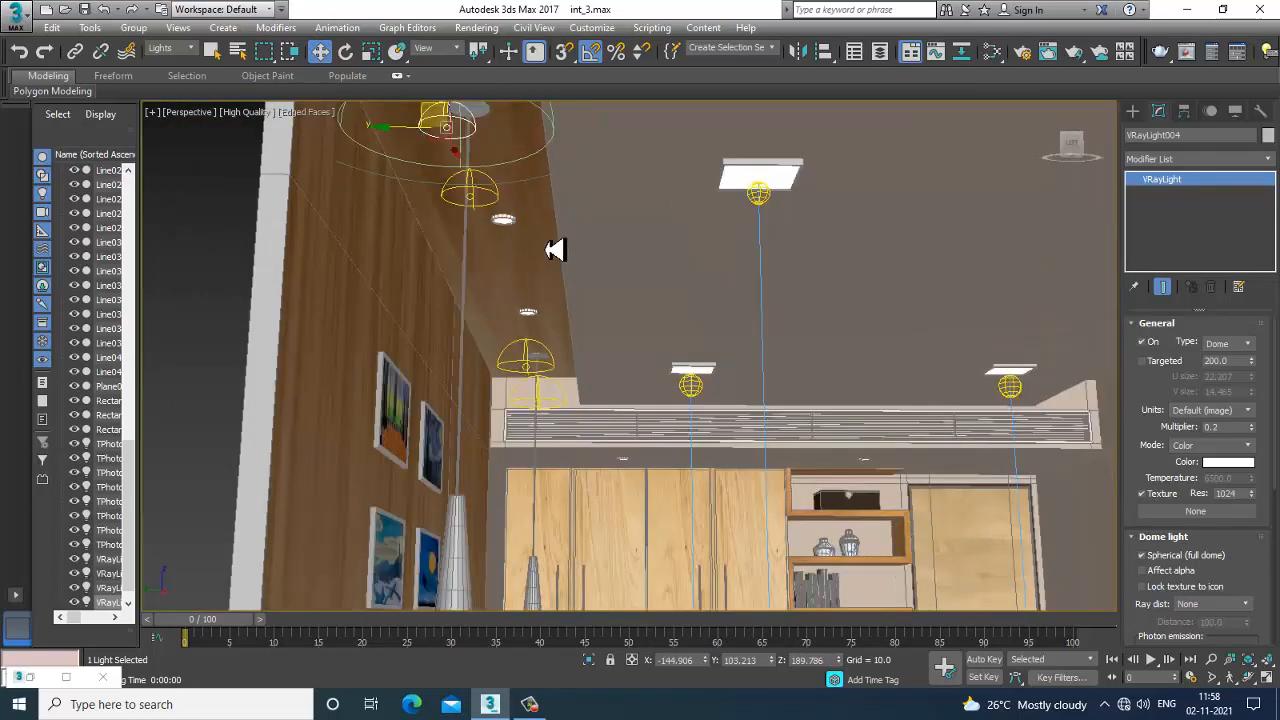
left_click(476, 27)
left_click(486, 46)
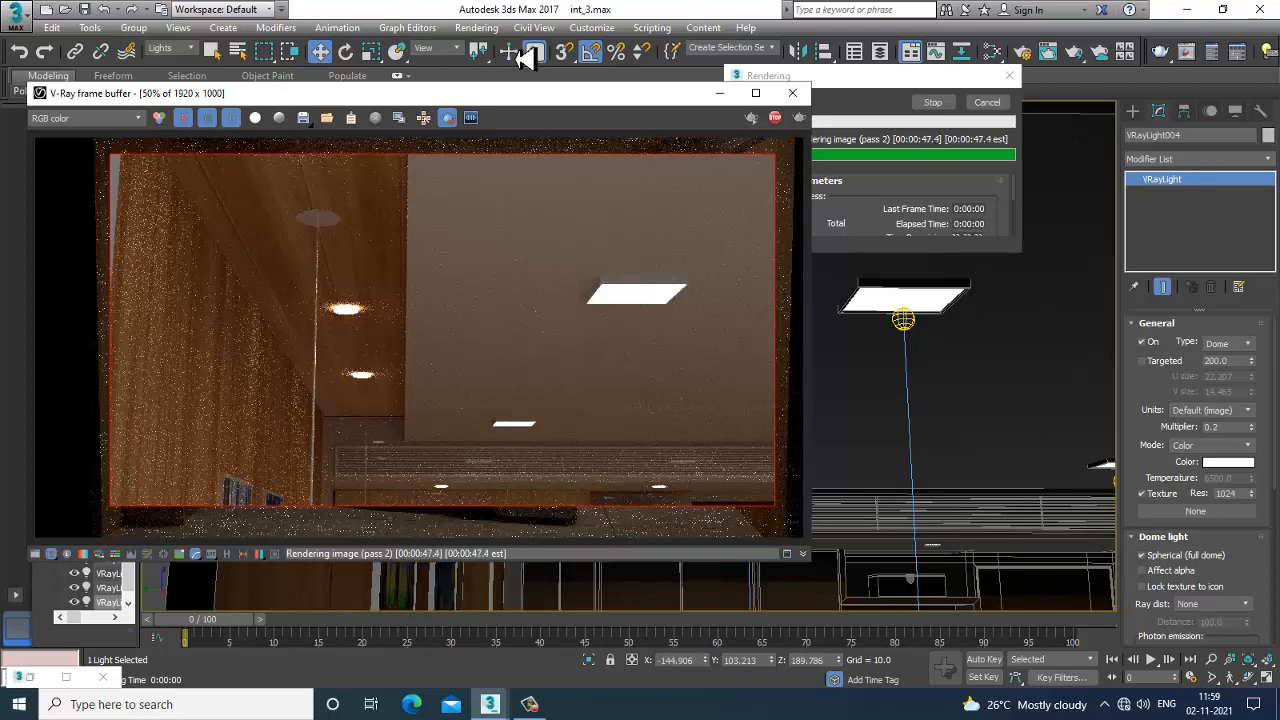
left_click(792, 93)
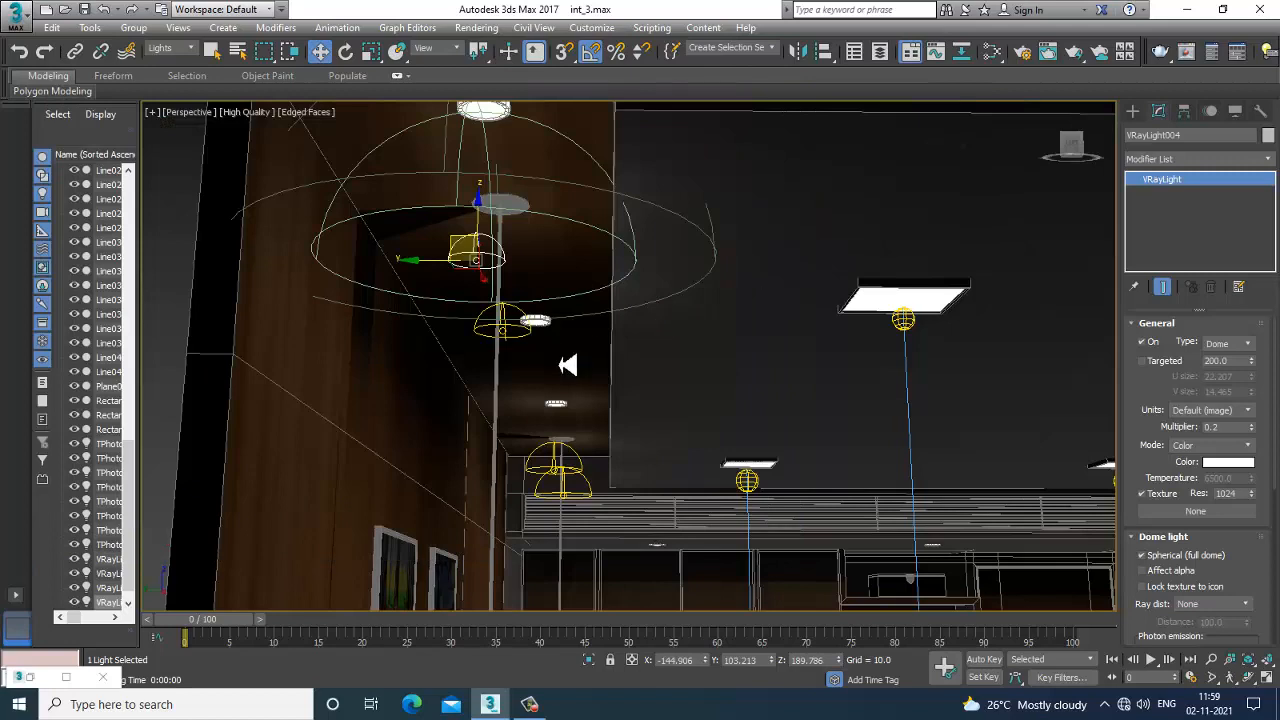
Step: Set the dome light VRayLight001 to a multiplier of 0.08 and Temperature mode at 5330
left_click(568, 500)
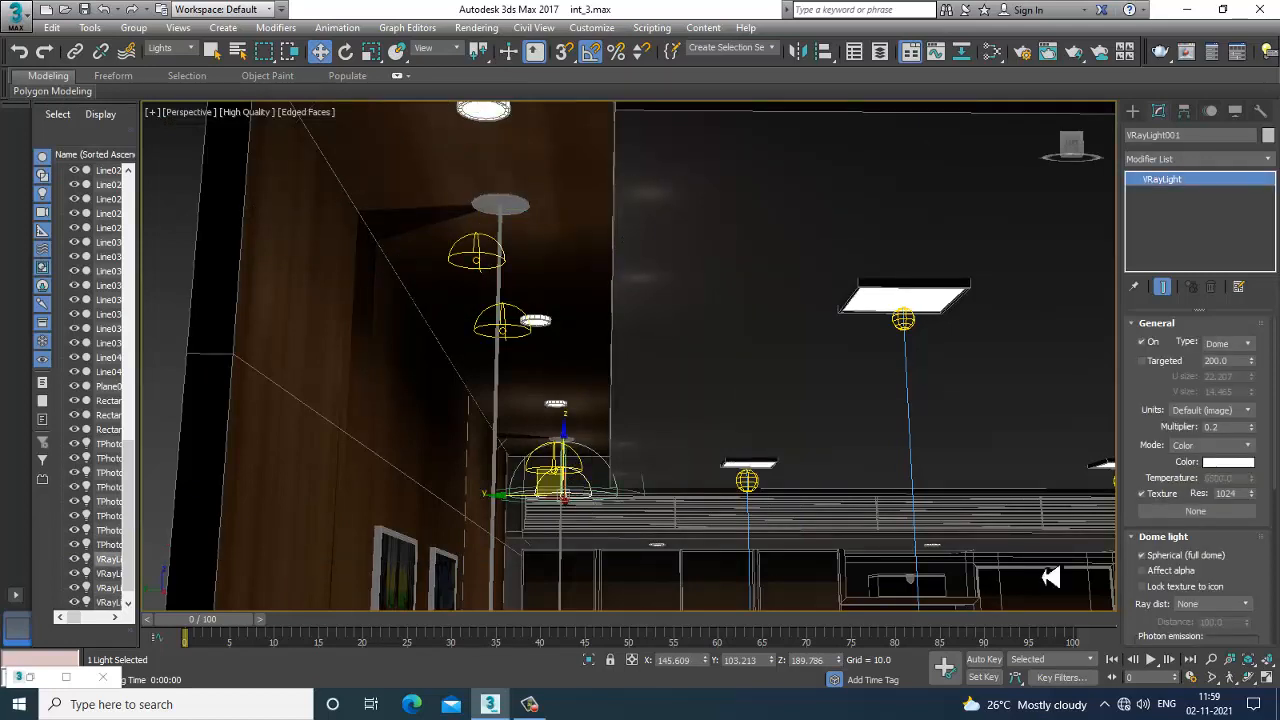
left_click_drag(1232, 430, 1115, 431)
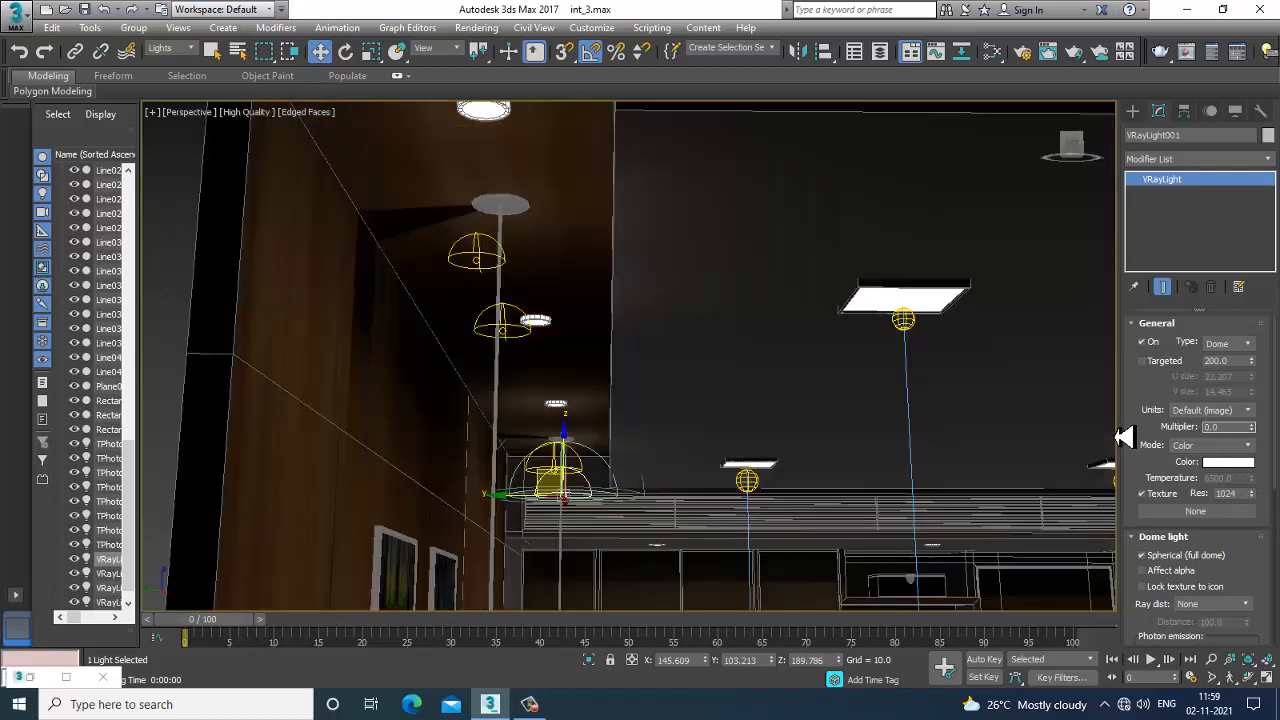
type("3")
key("Return")
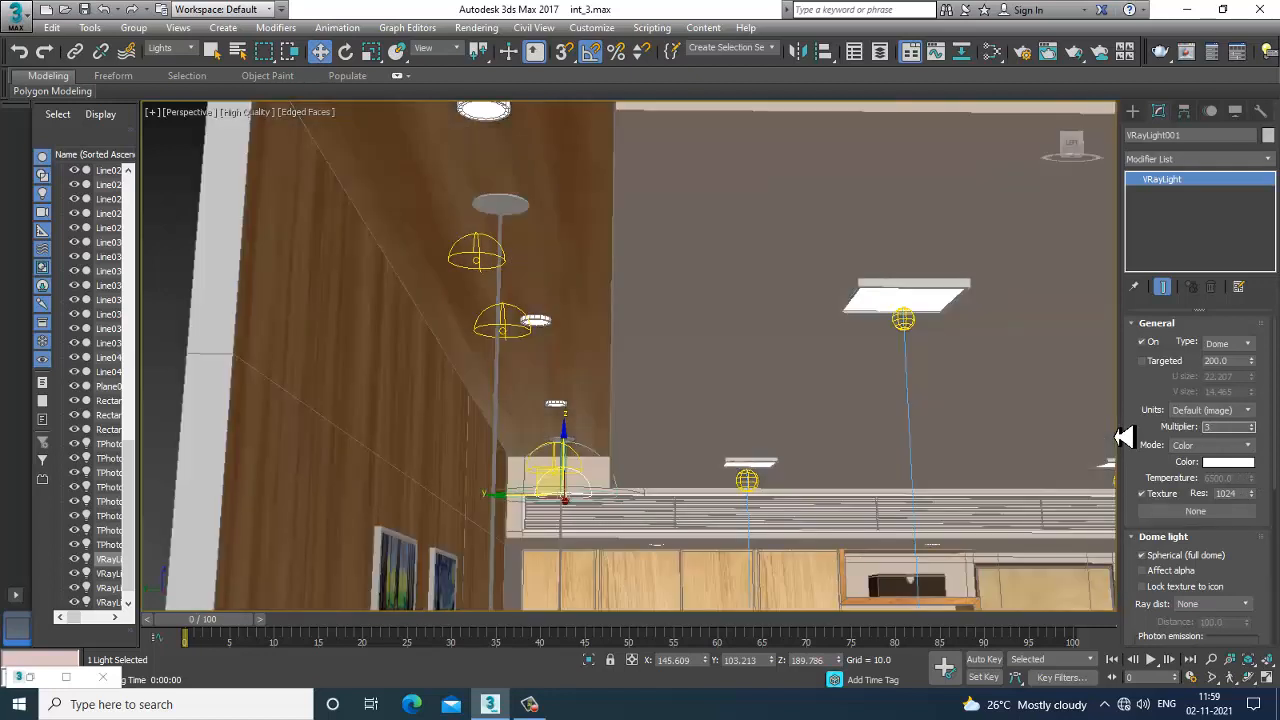
type("0.08")
left_click(1205, 445)
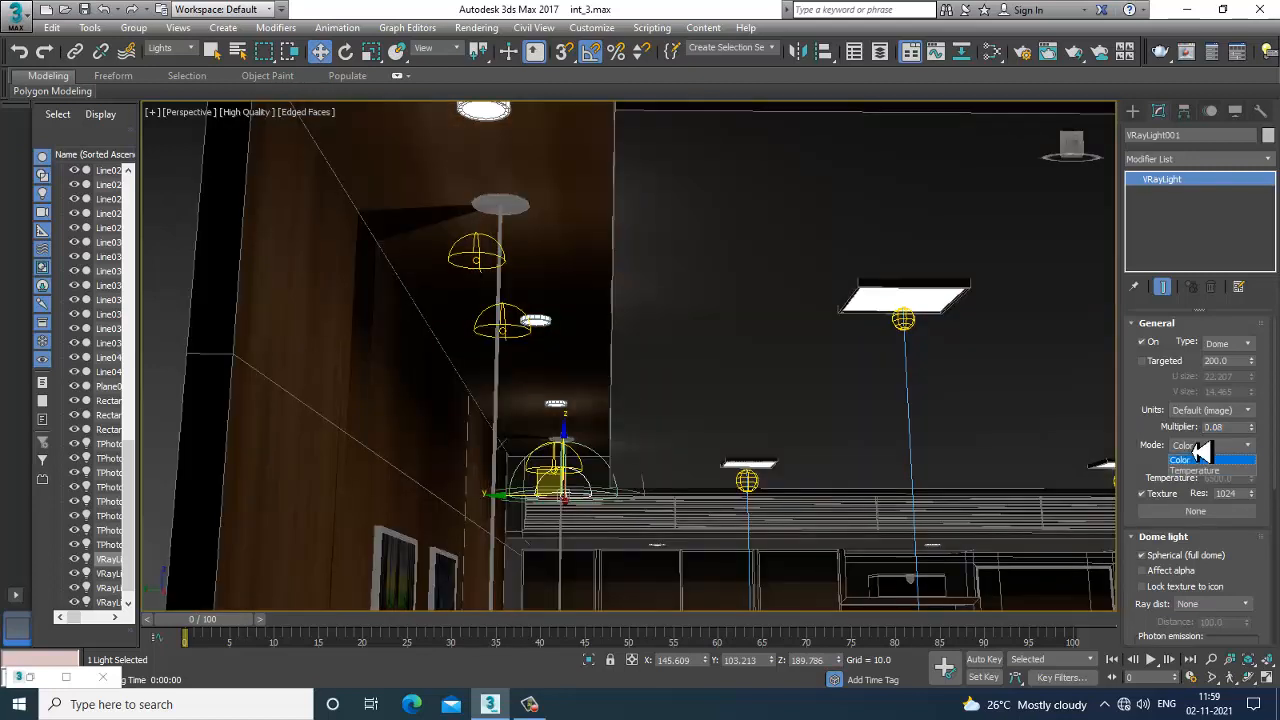
left_click(1218, 471)
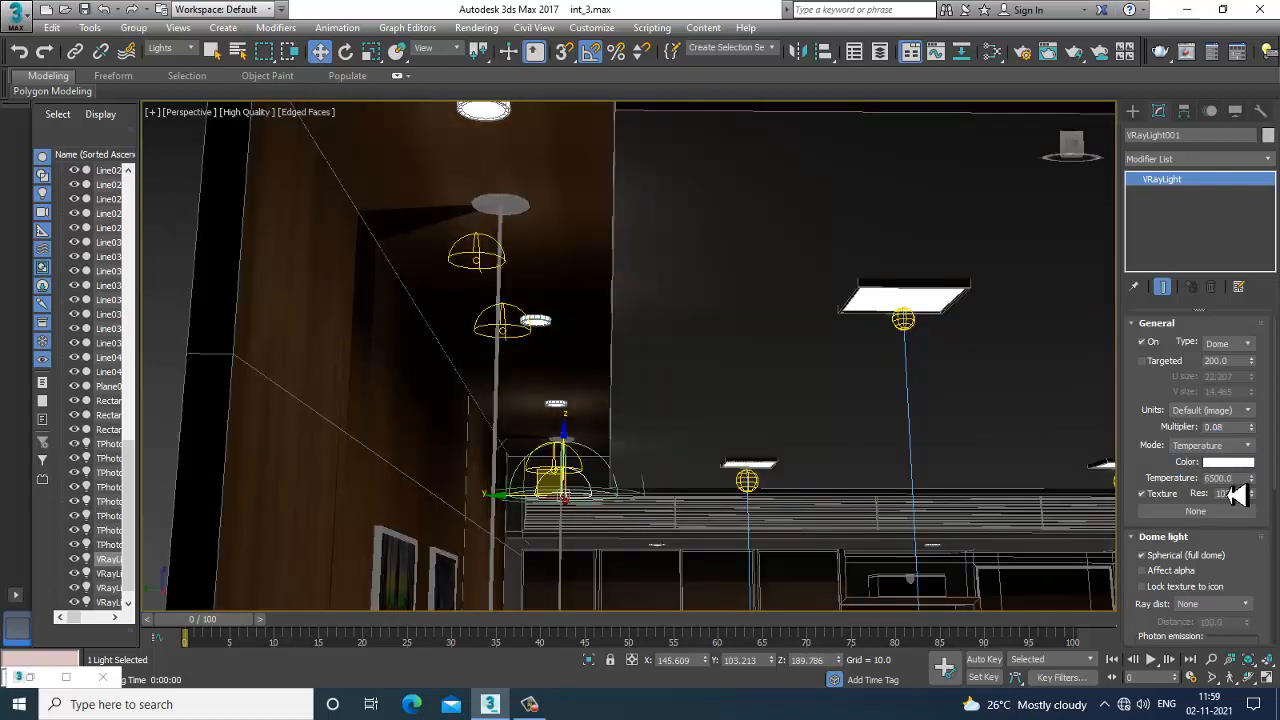
mouse_move(1255, 499)
left_mouse_down()
mouse_move(1256, 518)
mouse_move(1258, 496)
mouse_move(1267, 507)
left_mouse_up()
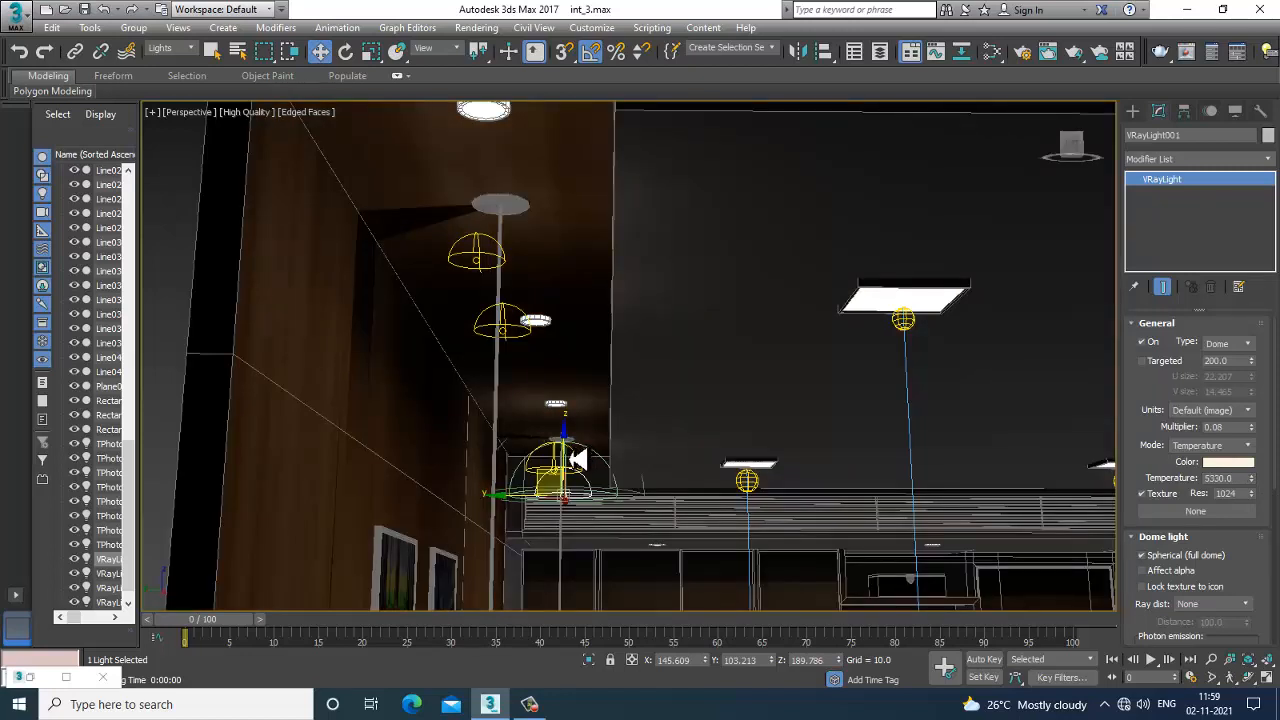
Step: Give the neighbouring dome light VRayLight002 a multiplier of 0.08 and Temperature mode at 5330
mouse_move(571, 461)
left_mouse_down()
mouse_move(560, 480)
mouse_move(565, 470)
left_mouse_up()
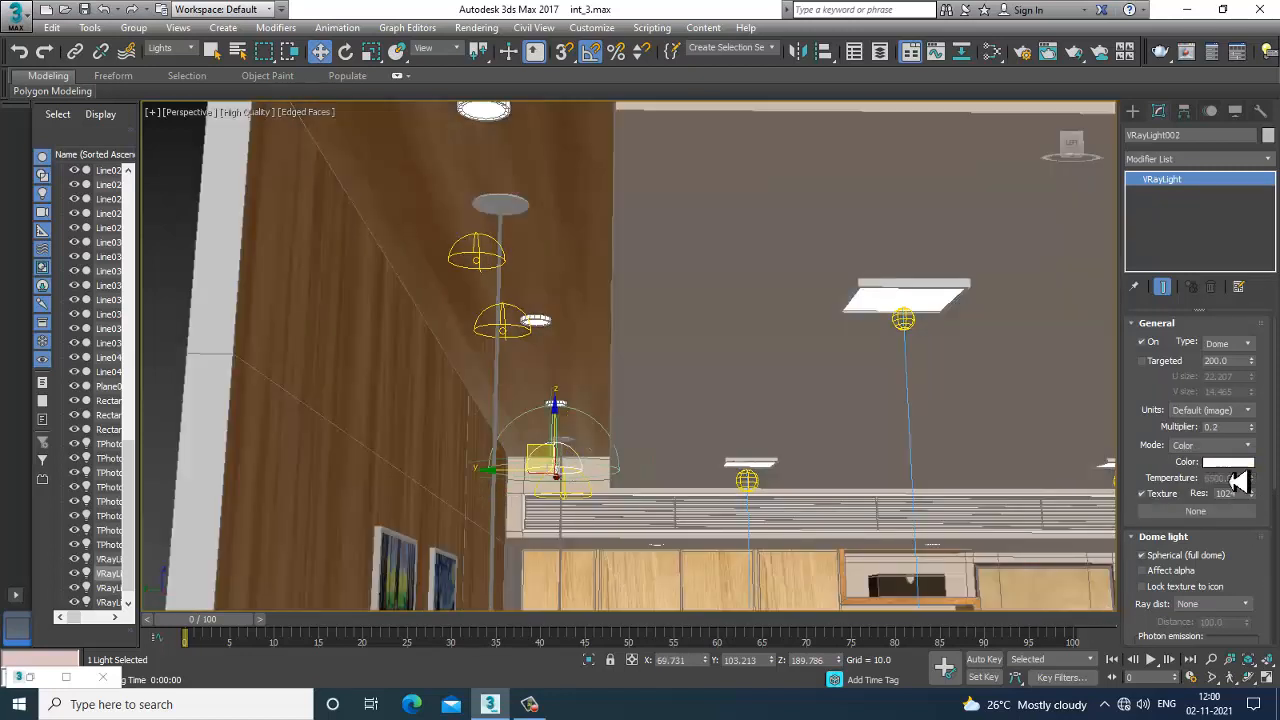
left_click(1222, 428)
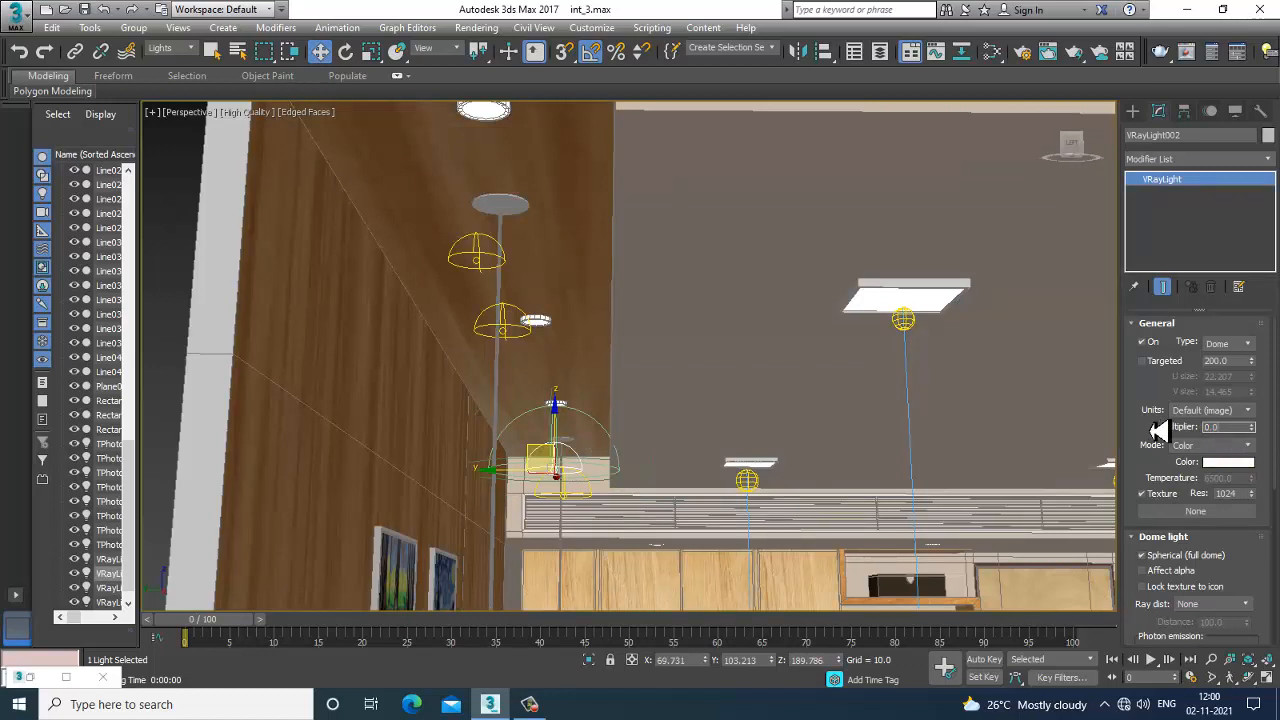
left_click(1212, 445)
left_click(1200, 468)
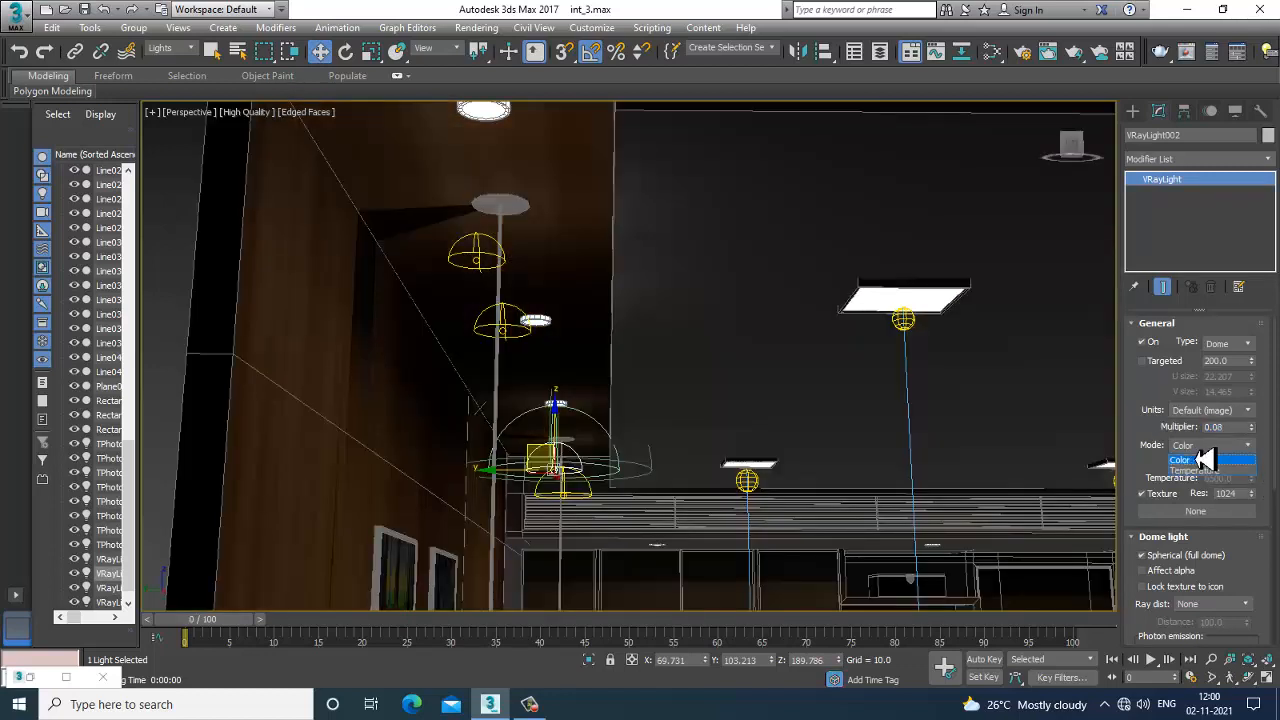
left_click(568, 505)
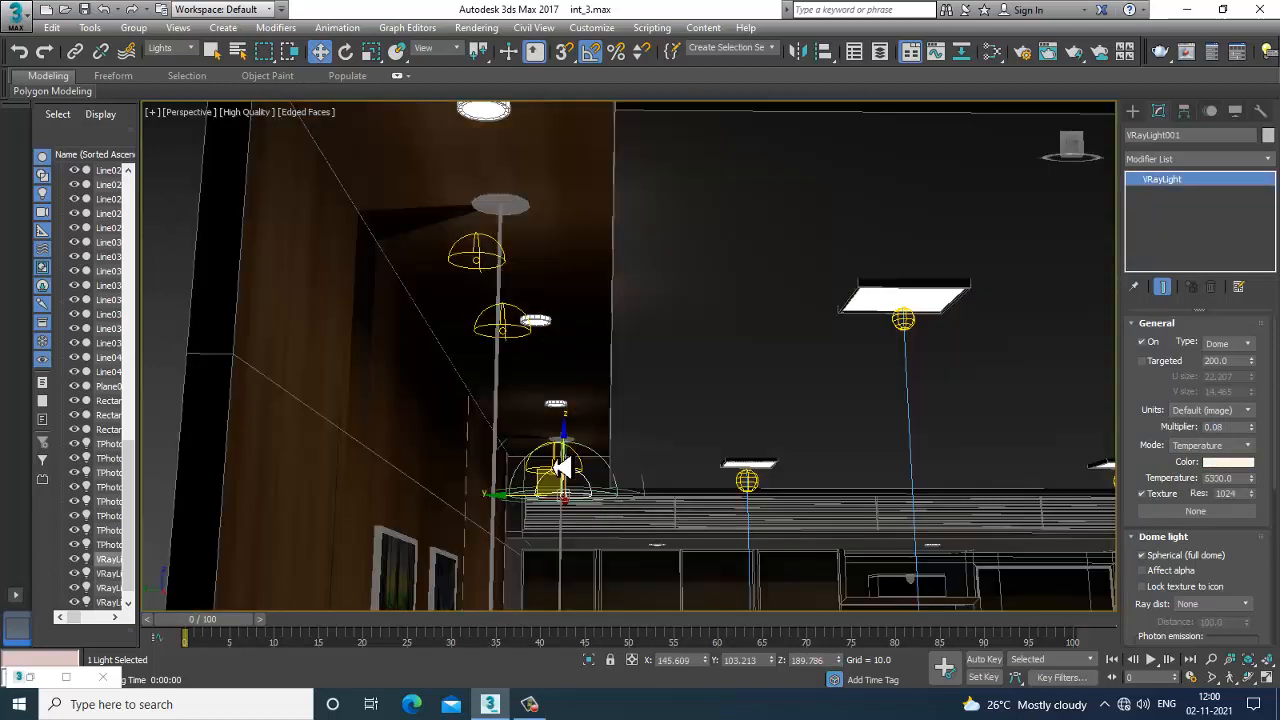
left_click(563, 478)
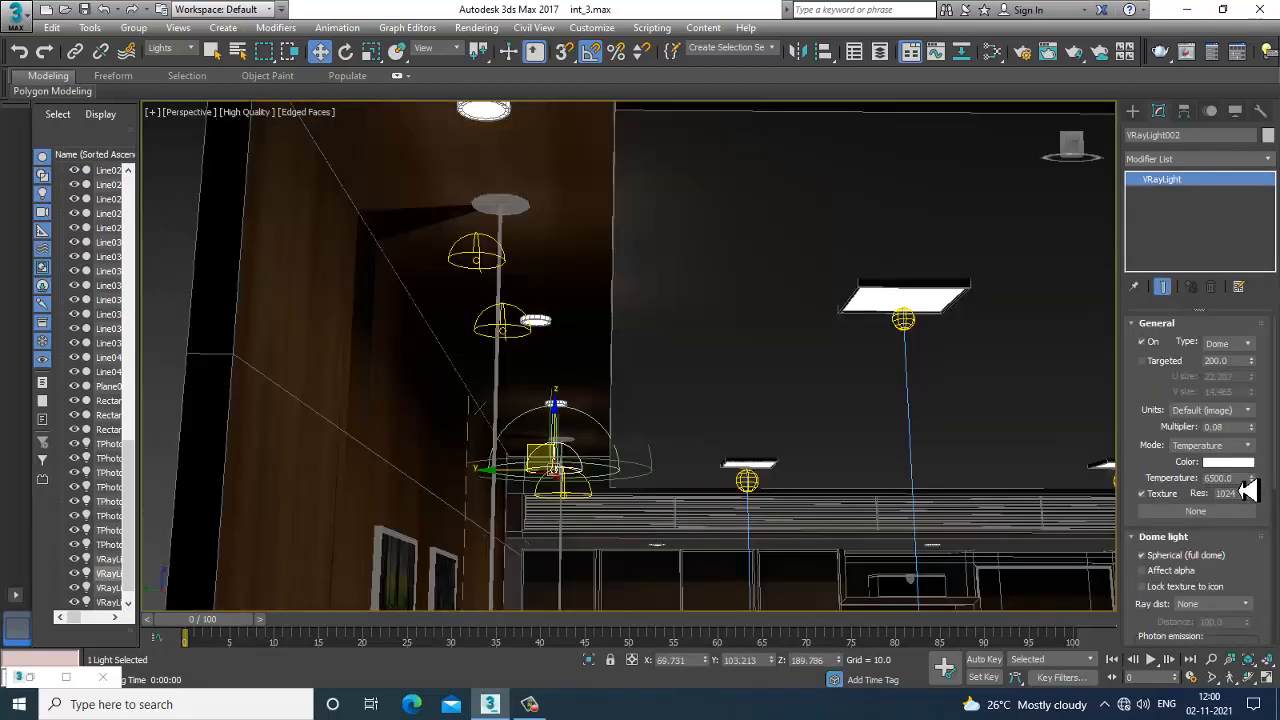
left_click_drag(1241, 481, 1110, 484)
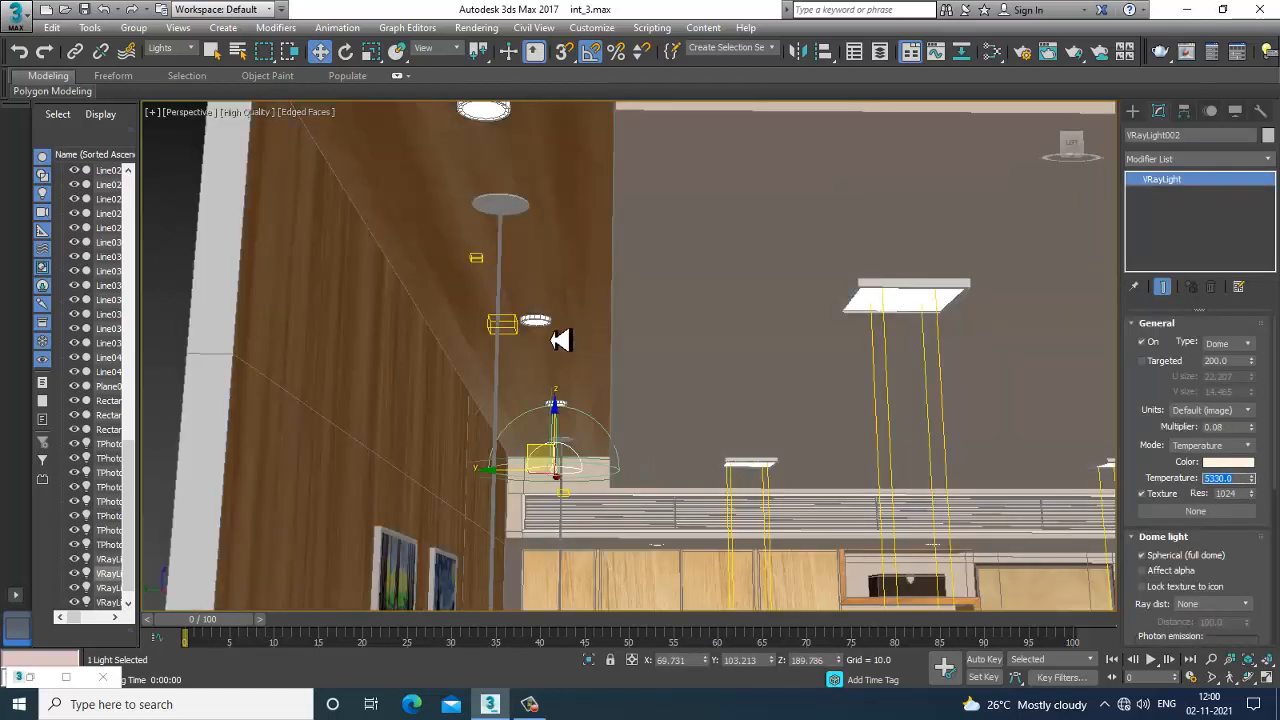
Step: Set the dome light by the nearer pendant lamp, VRayLight003, to multiplier 0.08 and Temperature mode at 5330
left_click(520, 332)
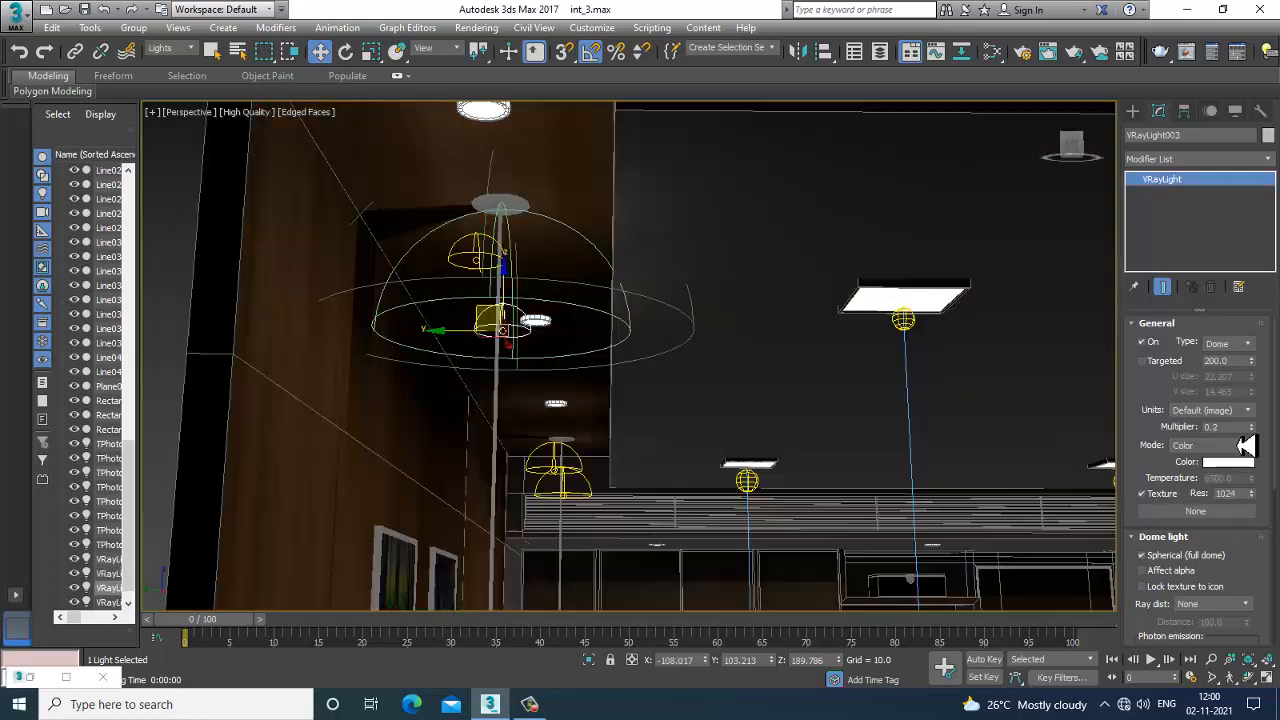
left_click_drag(1240, 427, 1145, 428)
type("0.08")
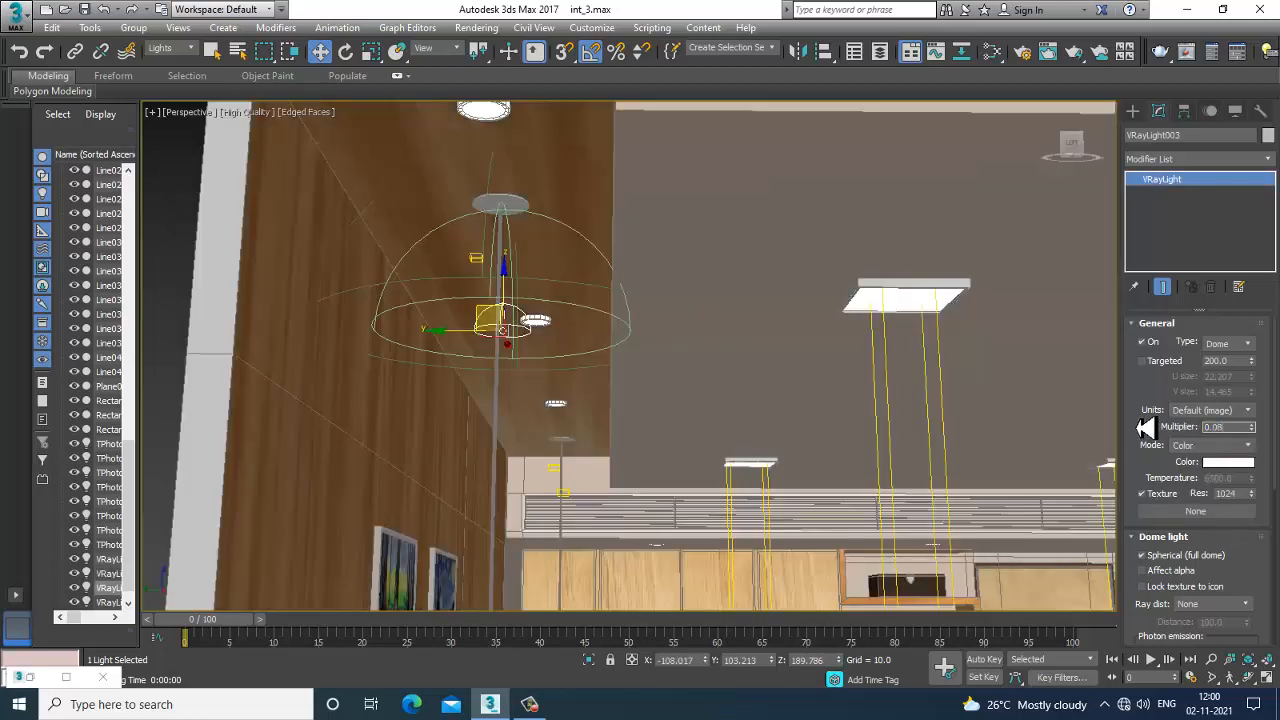
left_click(1210, 445)
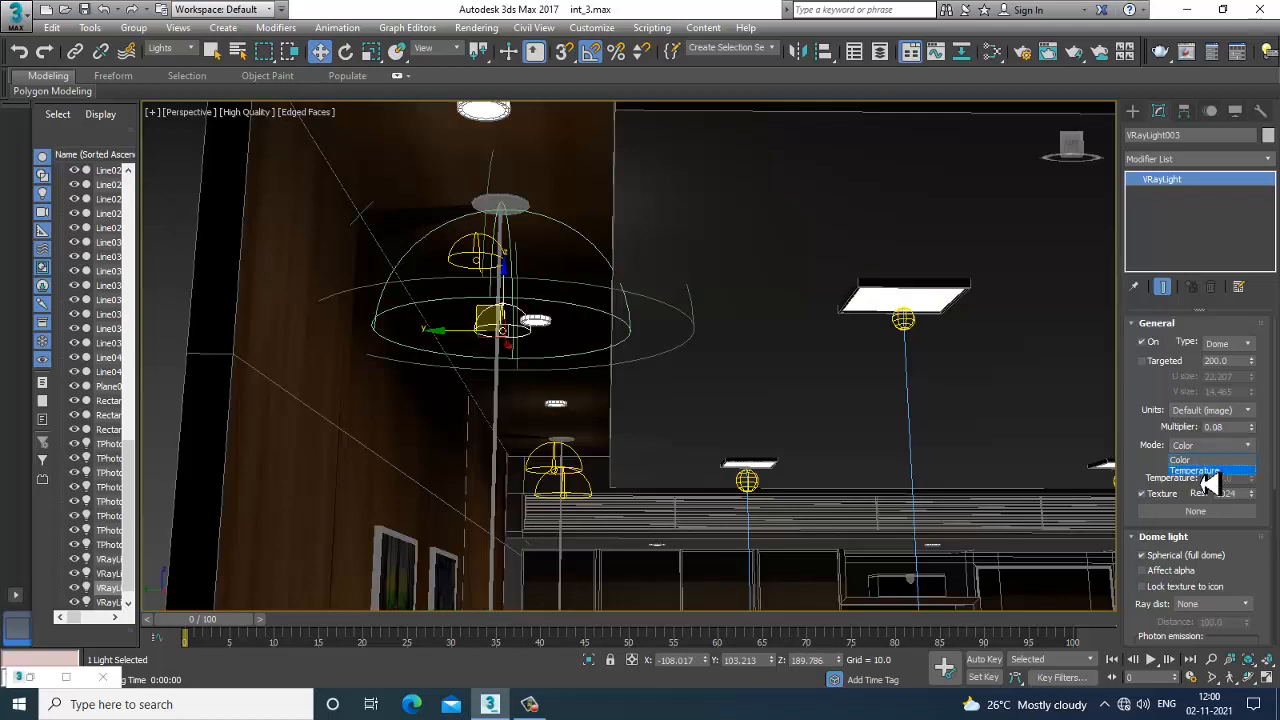
left_click(1208, 471)
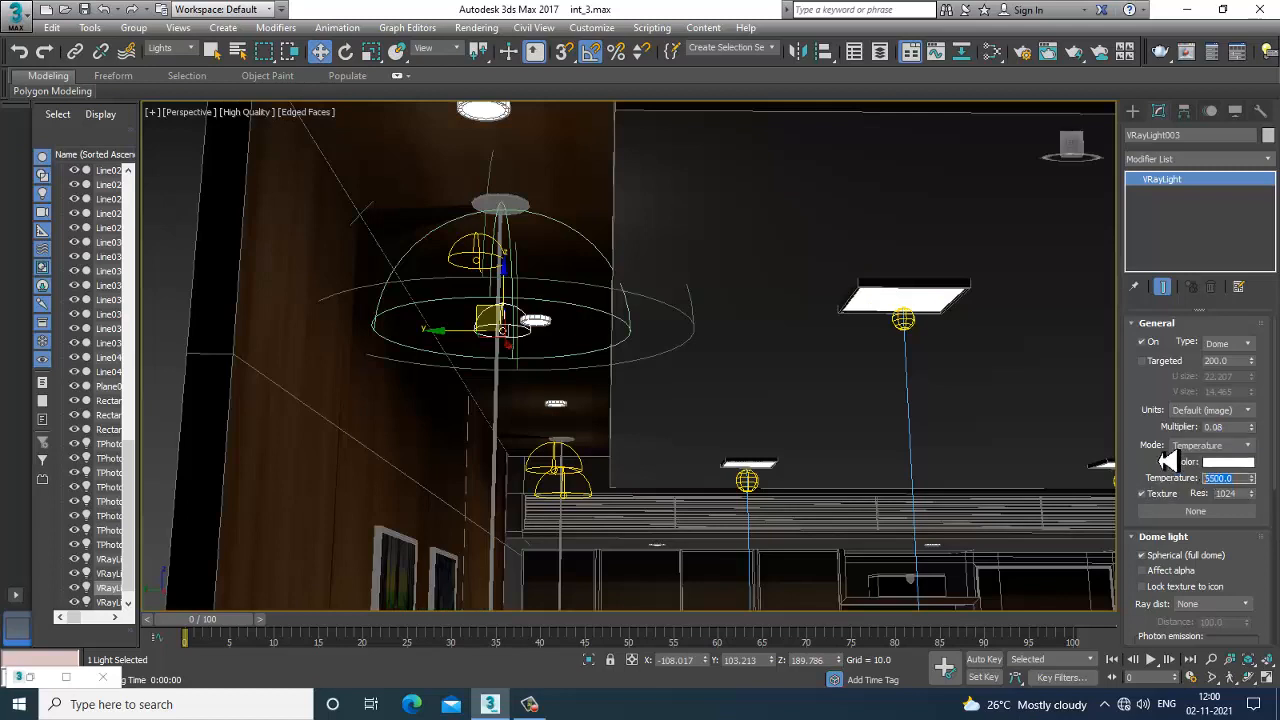
type("5330")
key("Return")
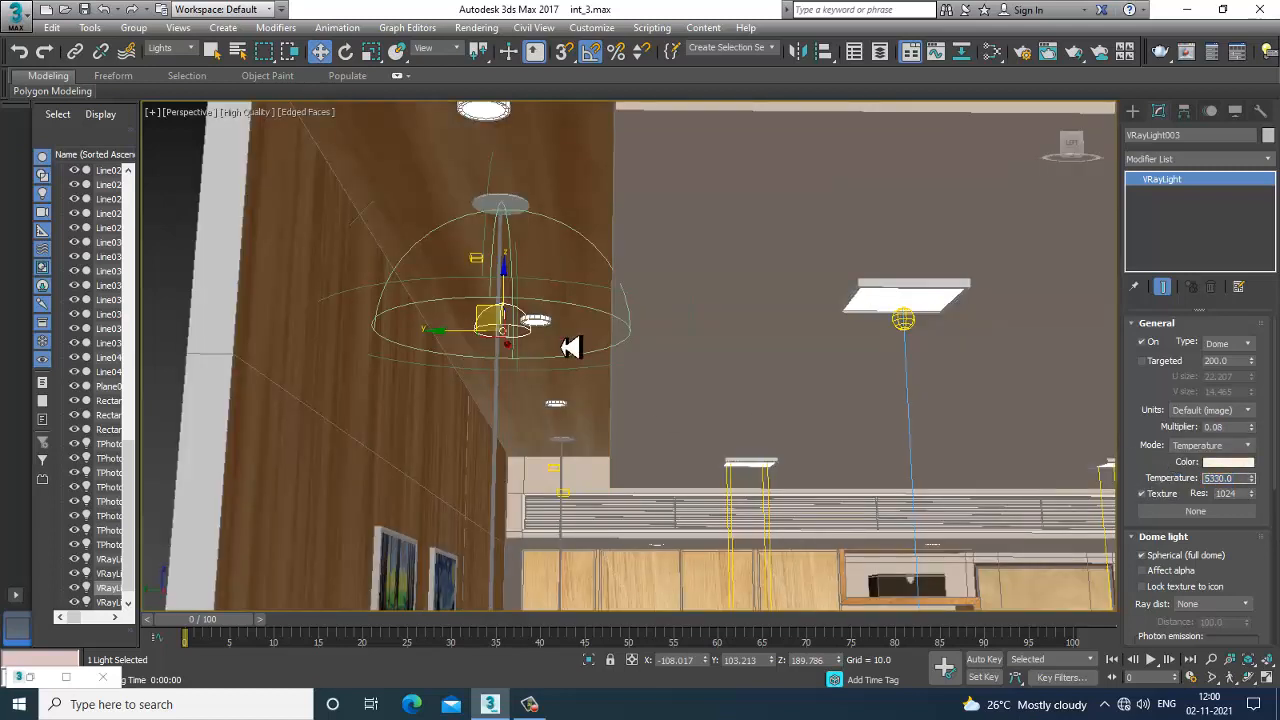
Step: Set the last dome light, VRayLight004, to multiplier 0.08 and Temperature mode at 5330
middle_click_drag(571, 346, 540, 388, "alt")
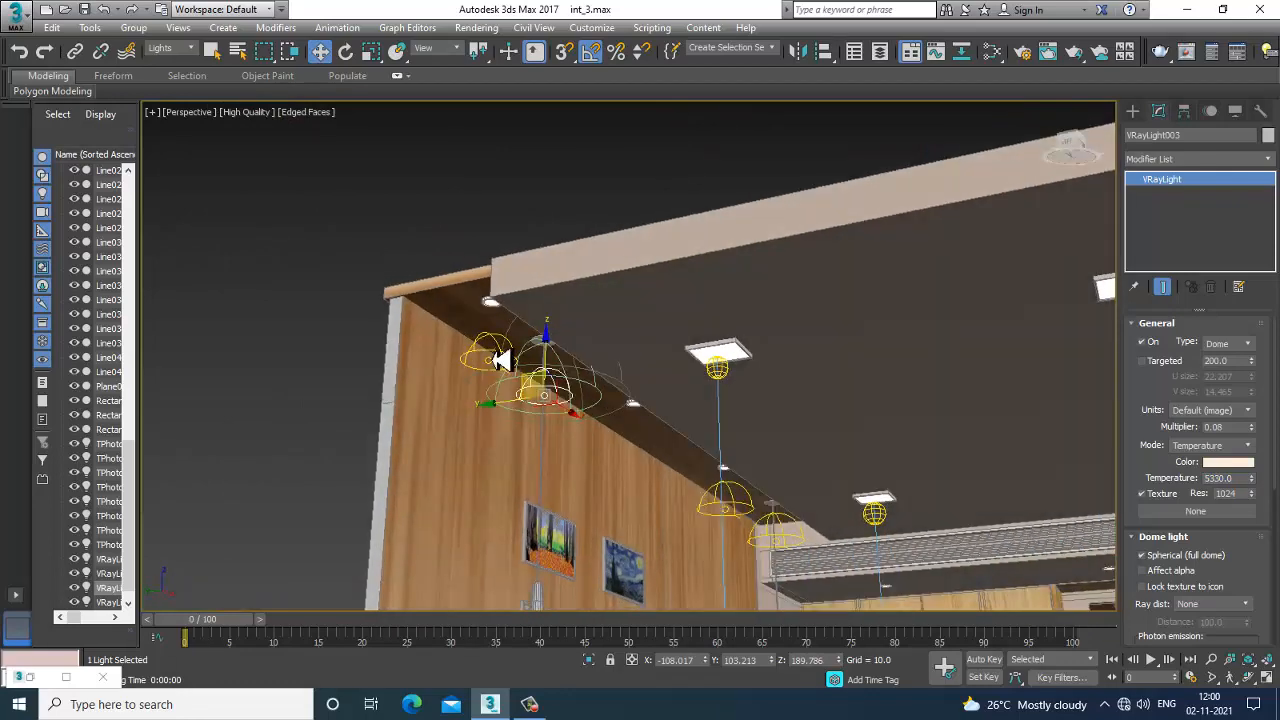
left_click(499, 363)
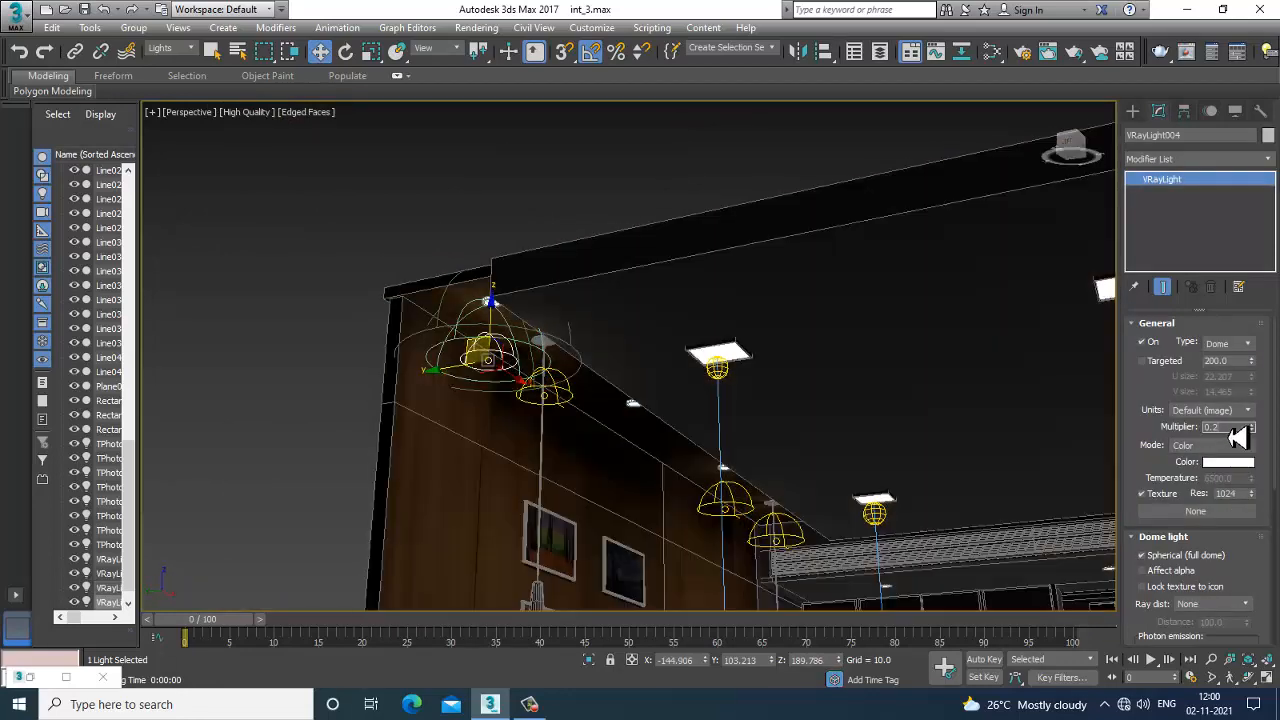
left_click_drag(1233, 431, 1104, 431)
type("0.")
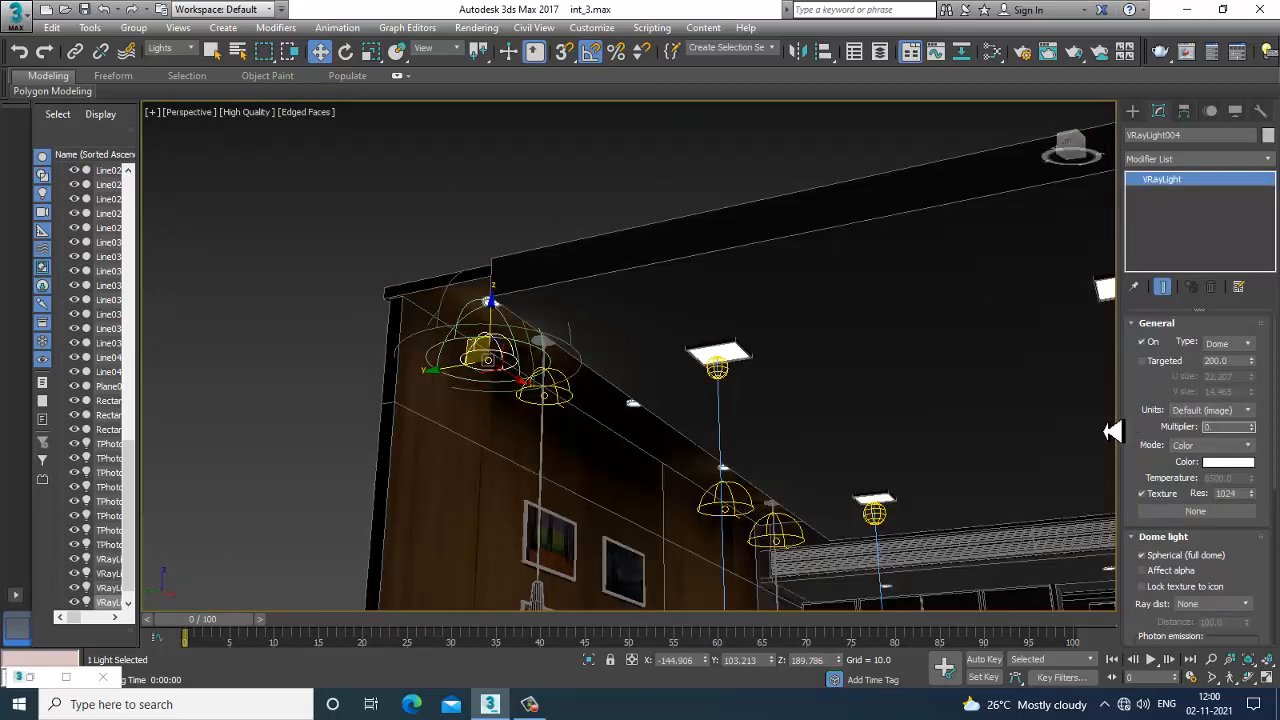
type("08")
left_click(1223, 445)
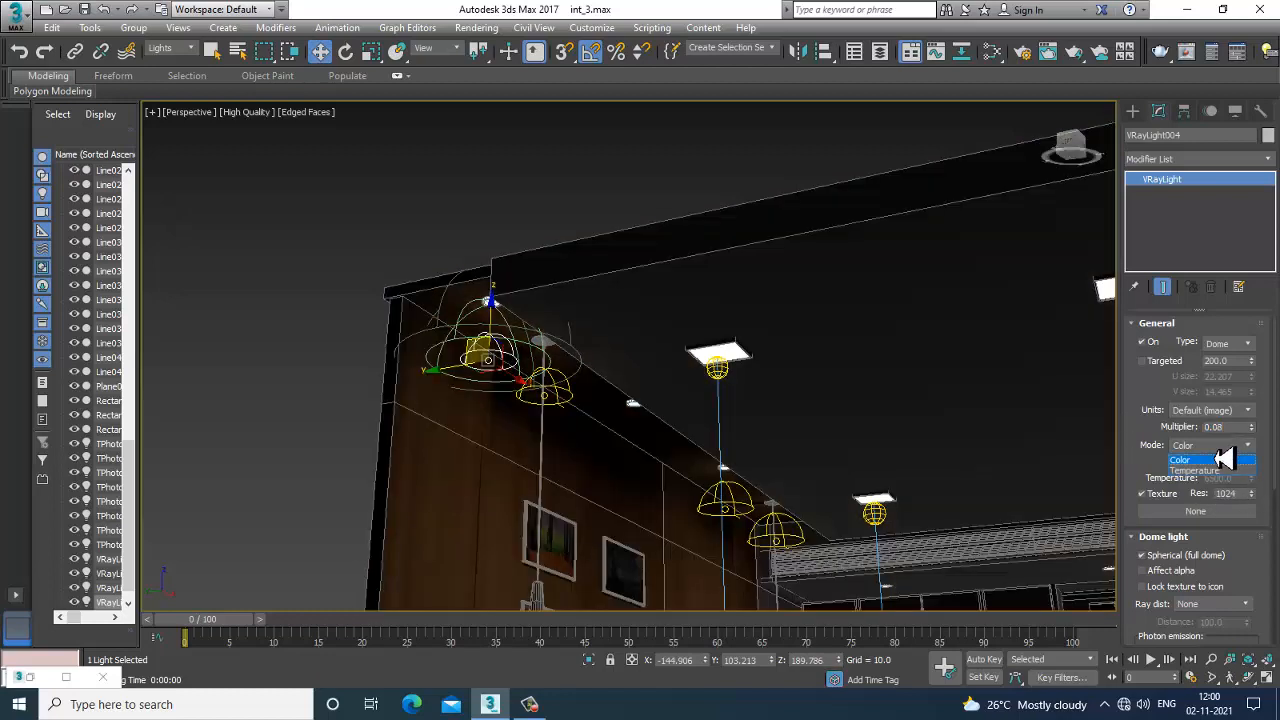
left_click(1220, 473)
left_click_drag(1236, 483, 1072, 484)
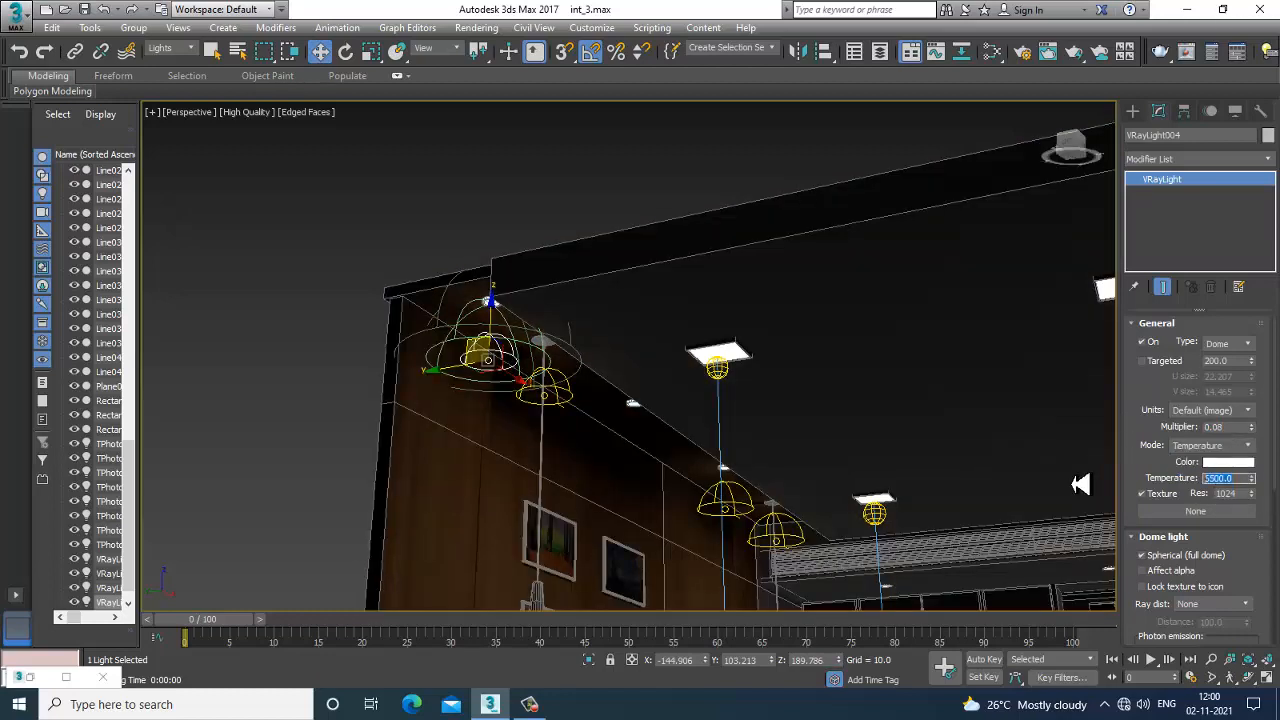
type("5330")
key("Return")
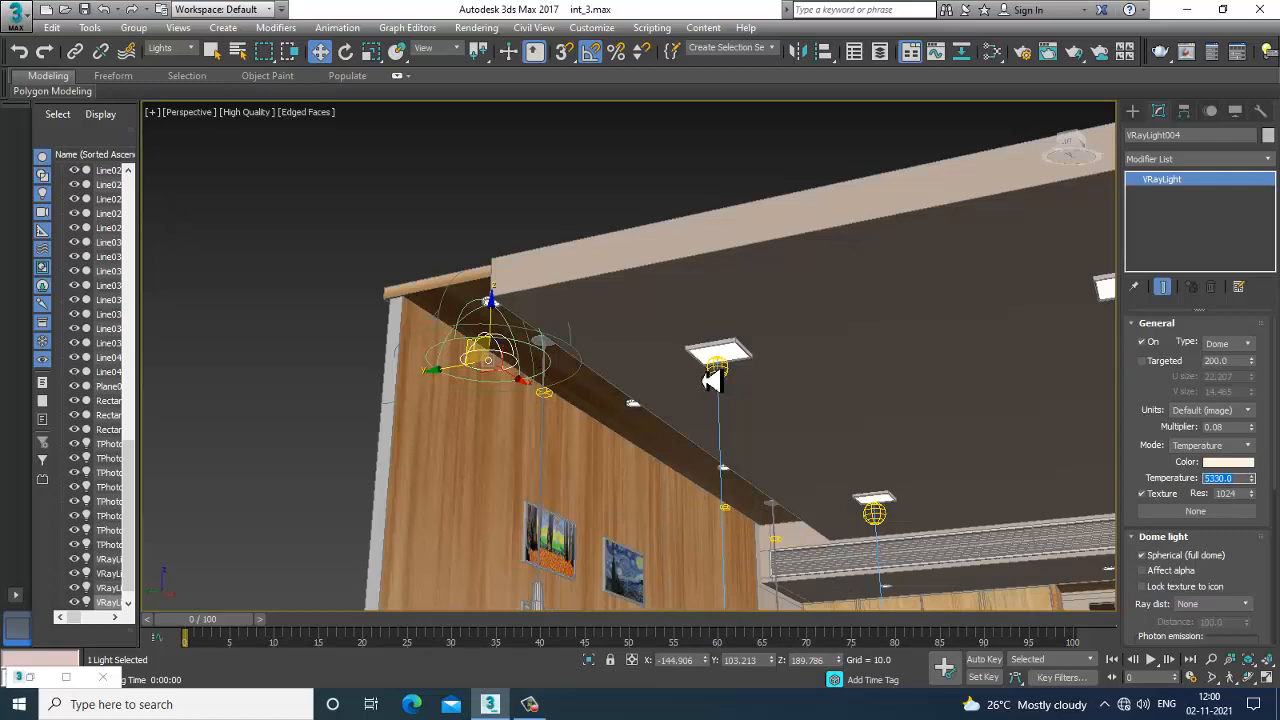
Step: Render the whole bedroom with the render region enlarged to the full frame, stop the render early and close the frame buffer
middle_click_drag(684, 407, 549, 393, "alt")
scroll(694, 437, "up", 2)
left_click(484, 31)
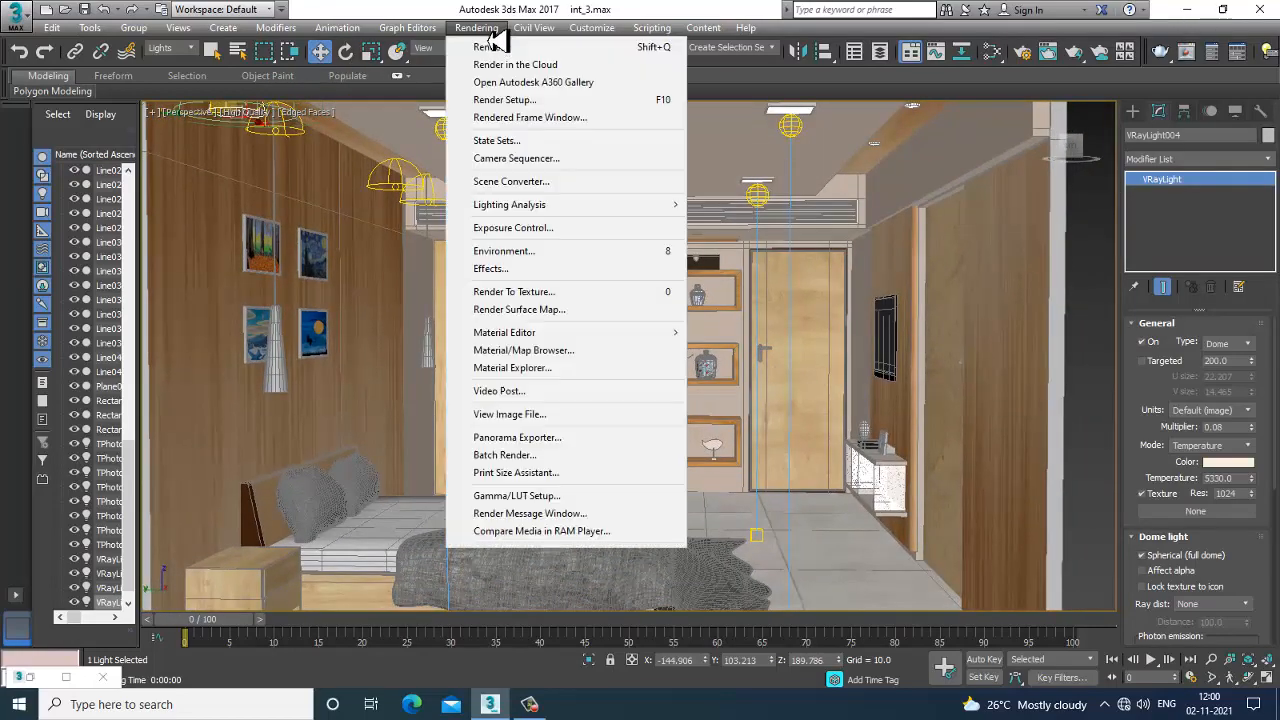
left_click(501, 51)
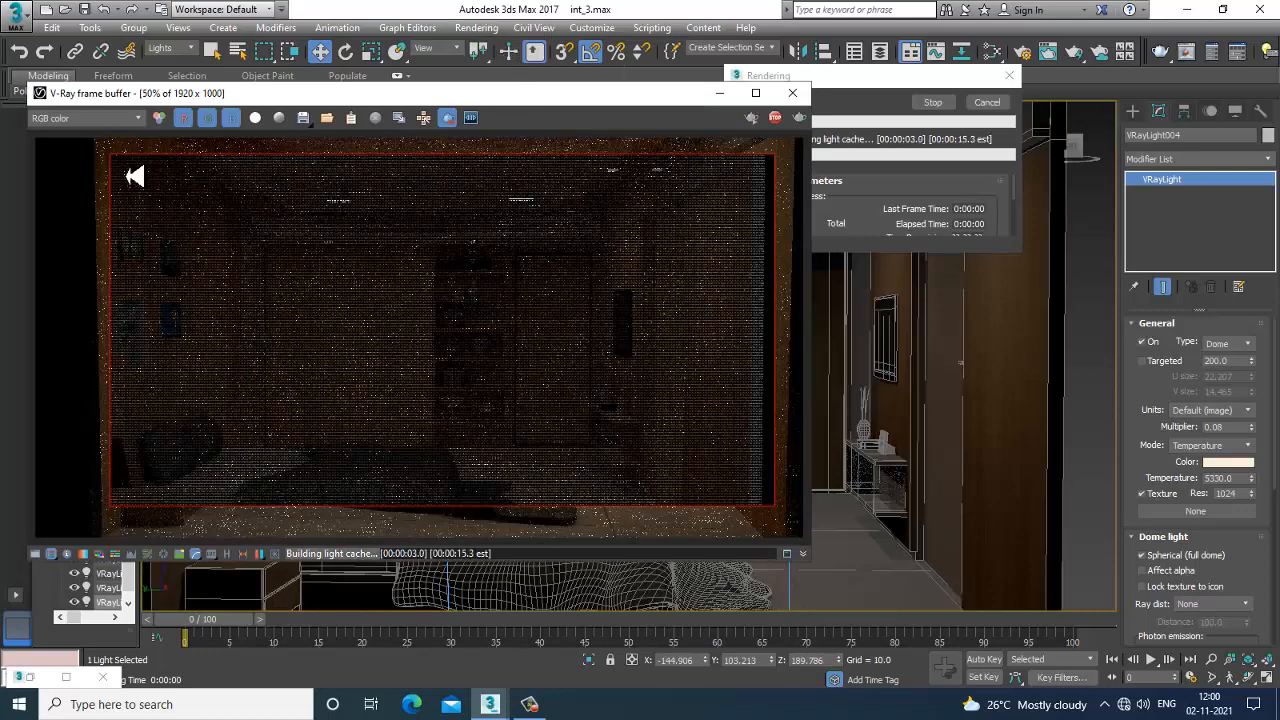
left_click_drag(97, 141, 803, 539)
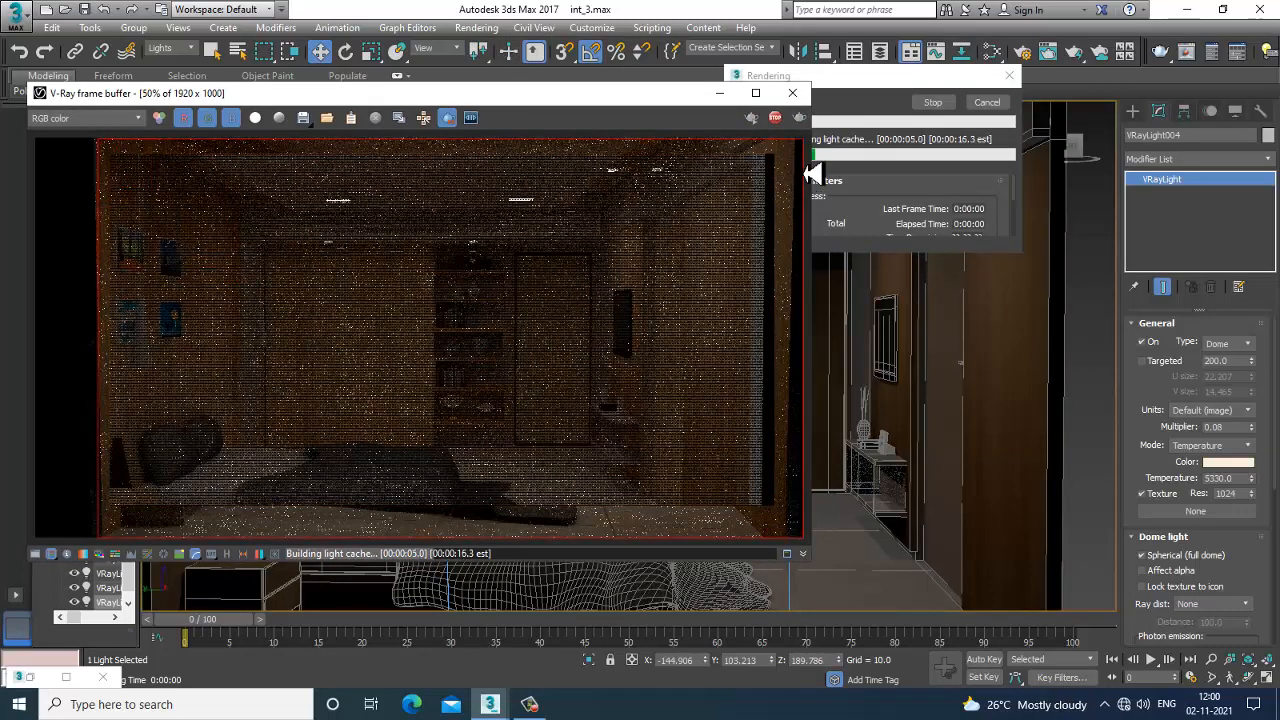
left_click(800, 119)
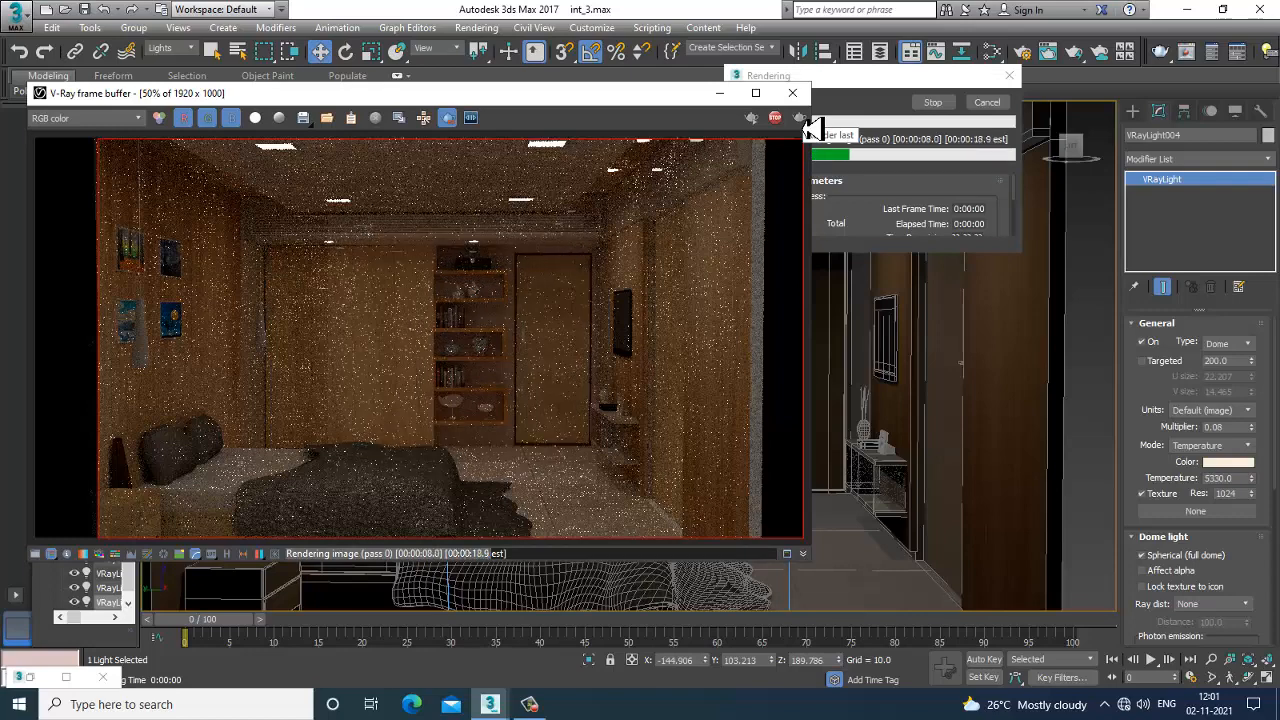
left_click(973, 104)
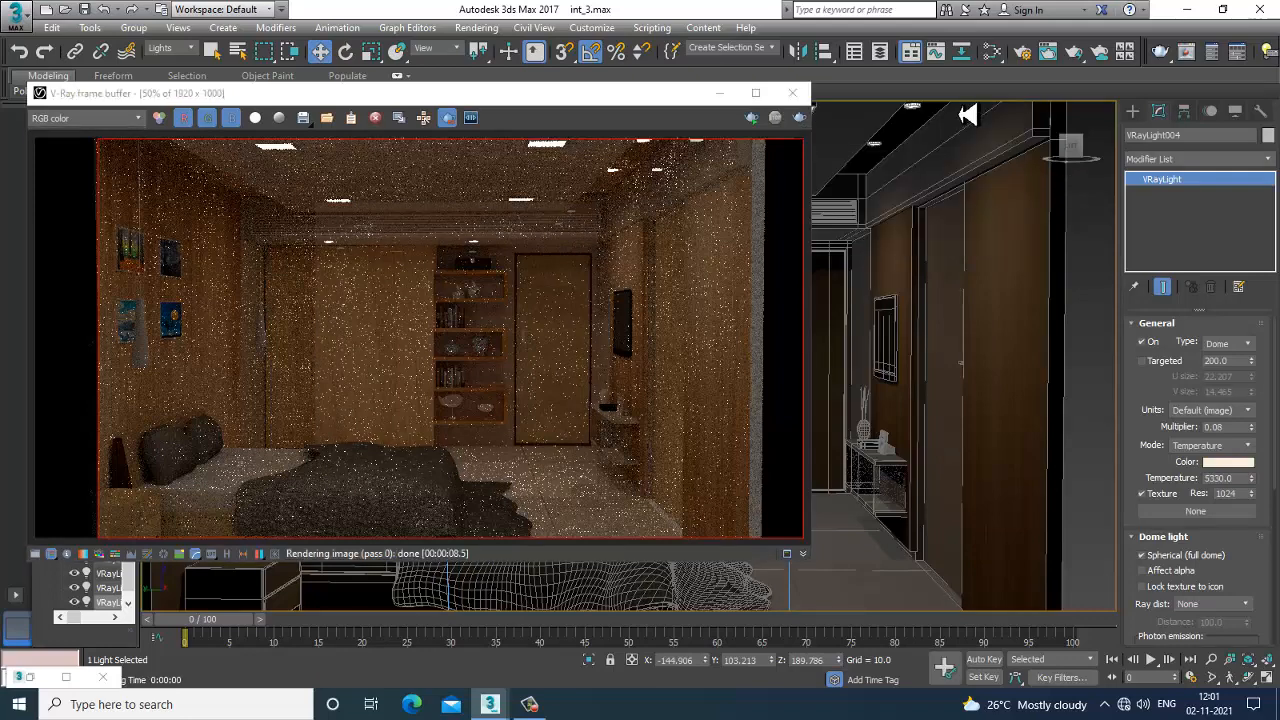
left_click(793, 94)
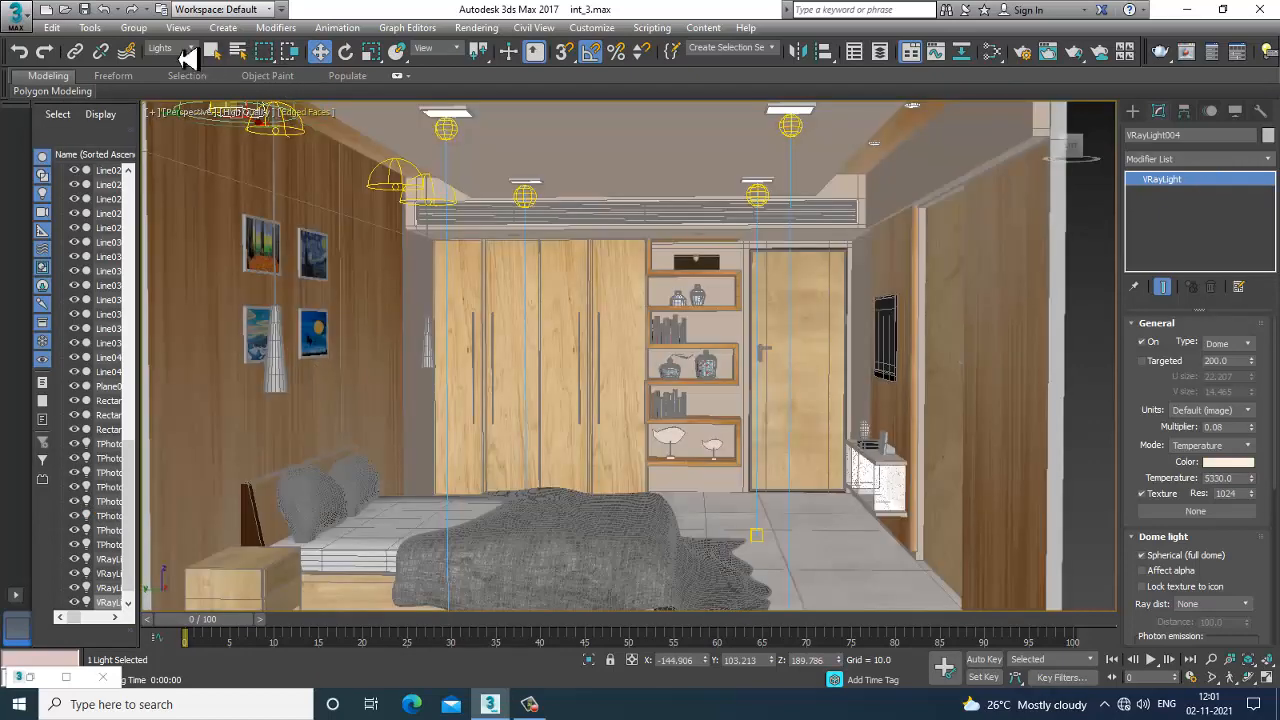
Step: Set the selection filter from lights only to All object types
left_click(182, 49)
left_click(176, 63)
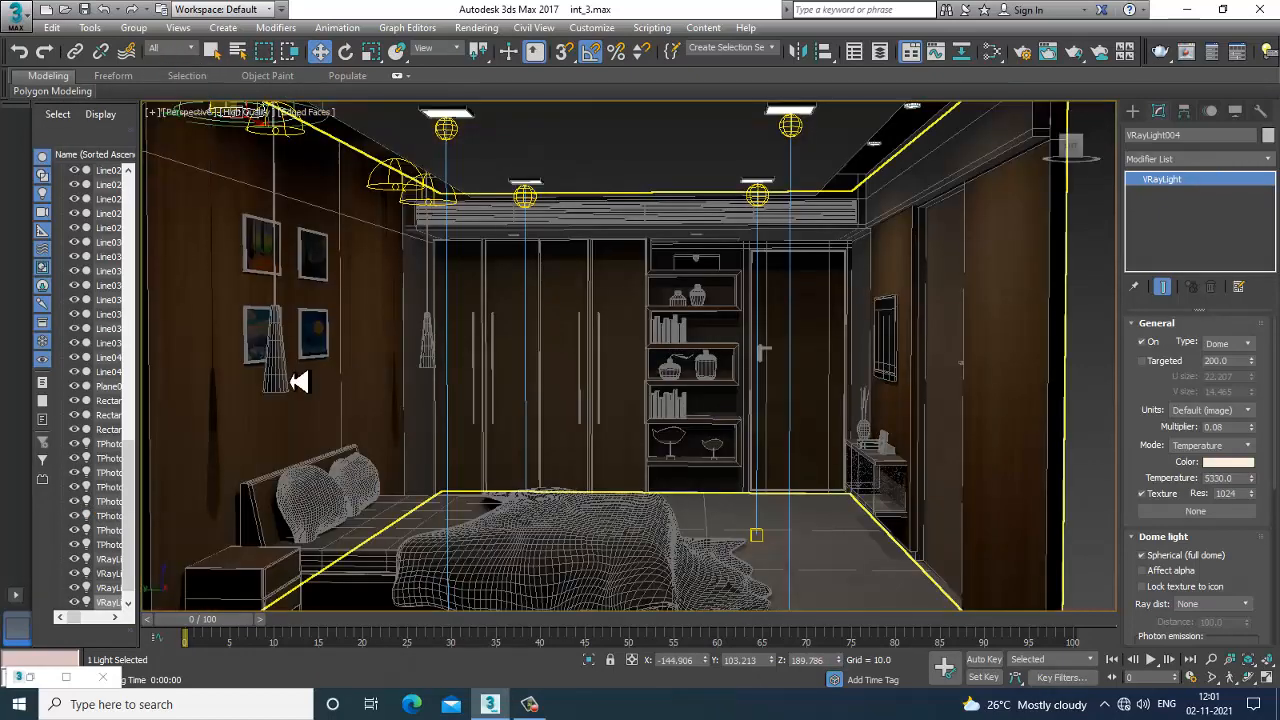
Step: Assign the existing white VRayLightMtl with intensity 12.0 to both pendant lamp shades and minimize the material editor
left_click(286, 366)
left_click(430, 366, "ctrl")
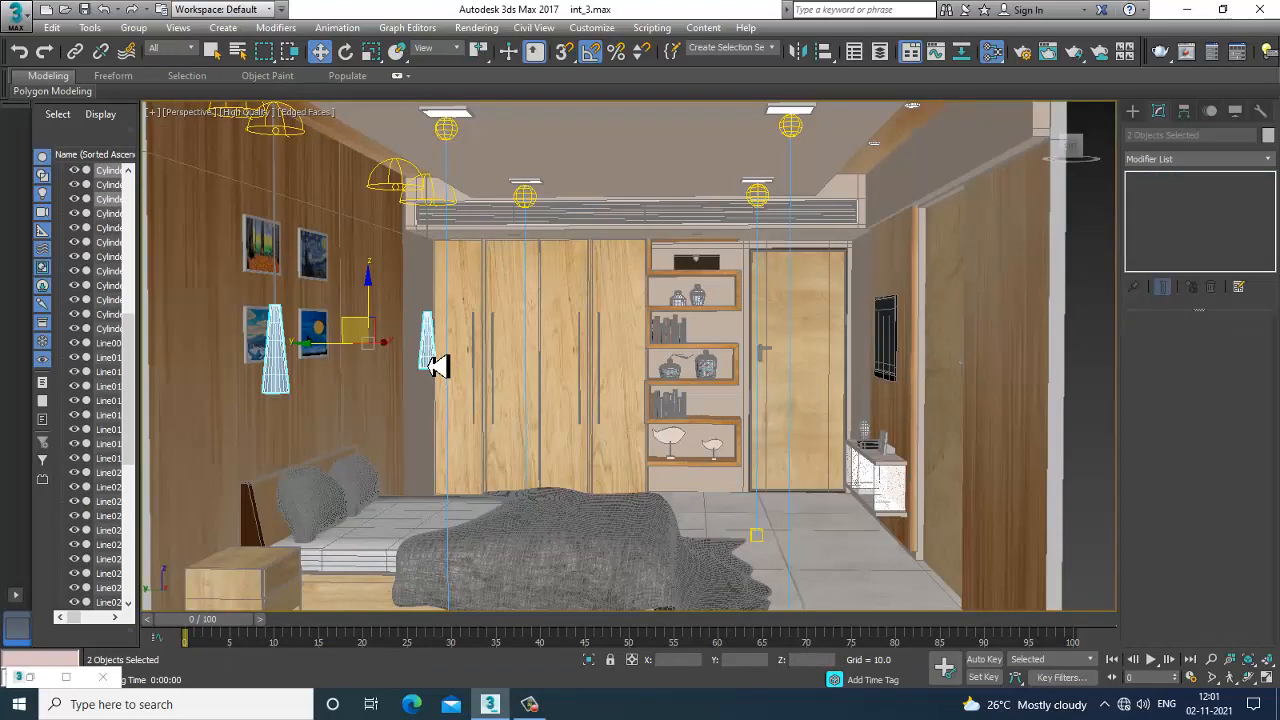
key("m")
middle_click_drag(639, 569, 644, 326)
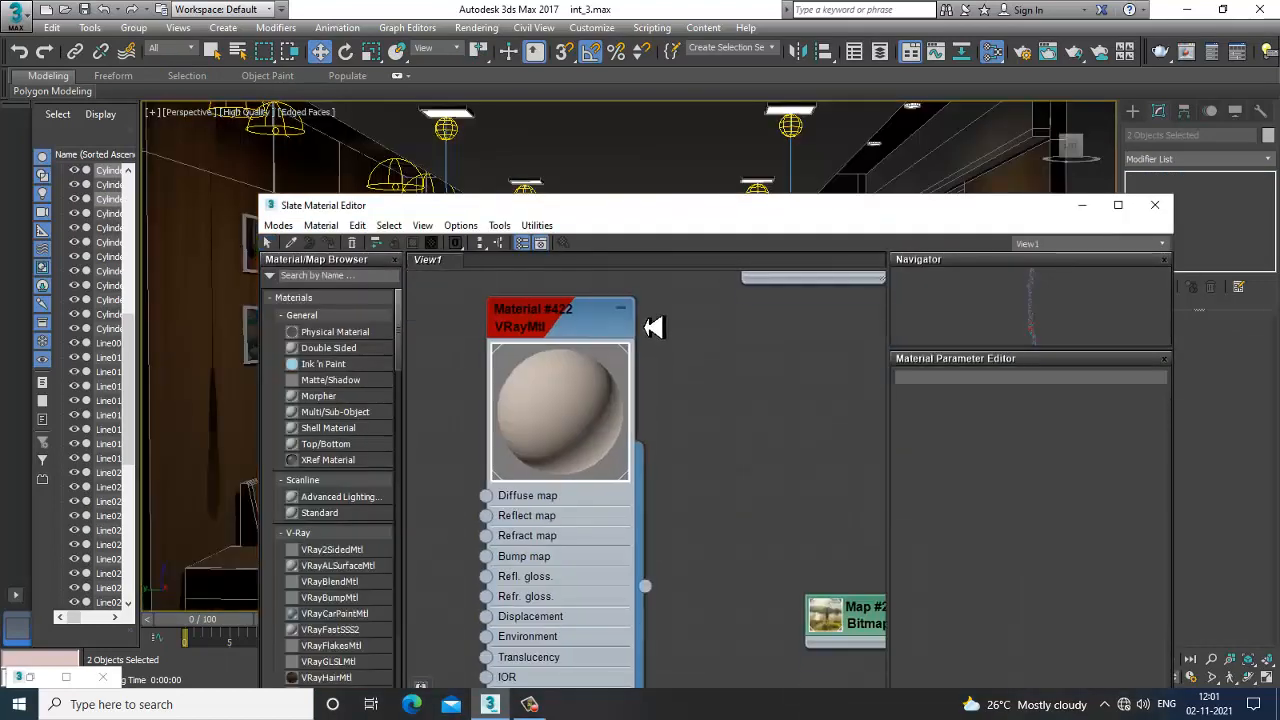
middle_click_drag(652, 543, 655, 334)
scroll(651, 463, "down", 6)
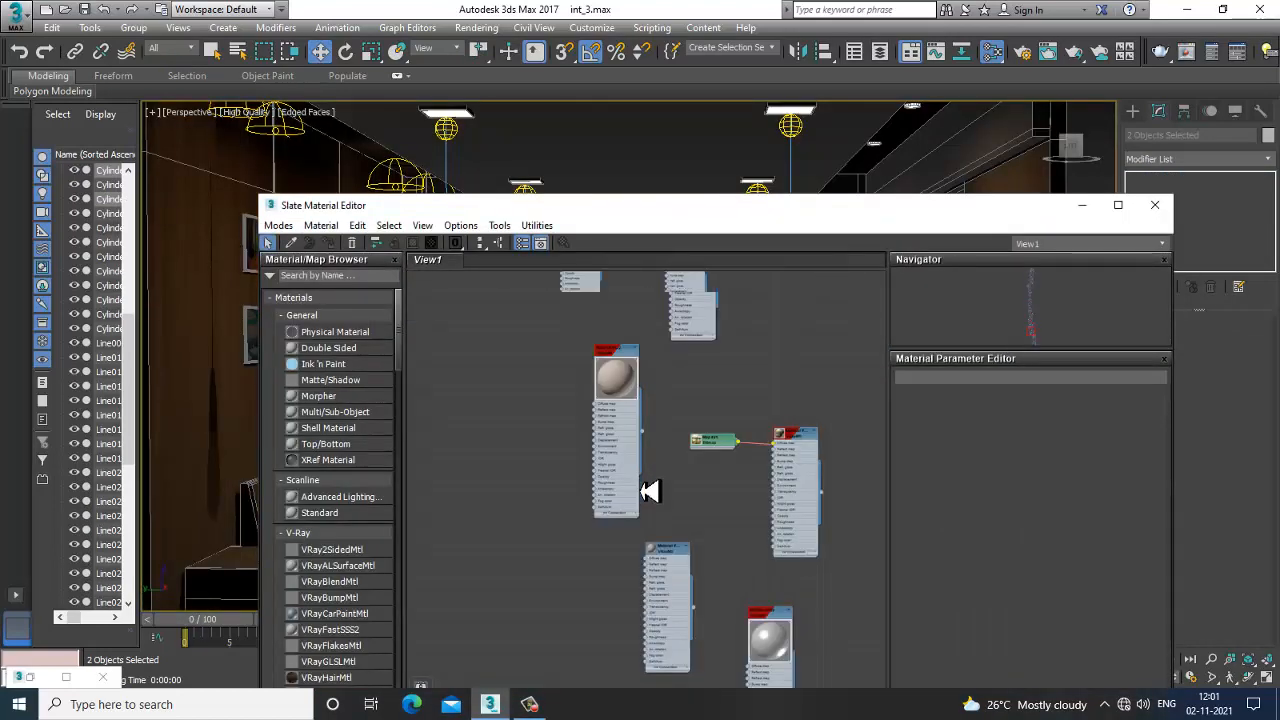
middle_click_drag(790, 409, 789, 603)
mouse_move(731, 431)
middle_mouse_down()
mouse_move(731, 598)
mouse_move(706, 608)
middle_mouse_up()
middle_click_drag(692, 421, 686, 519)
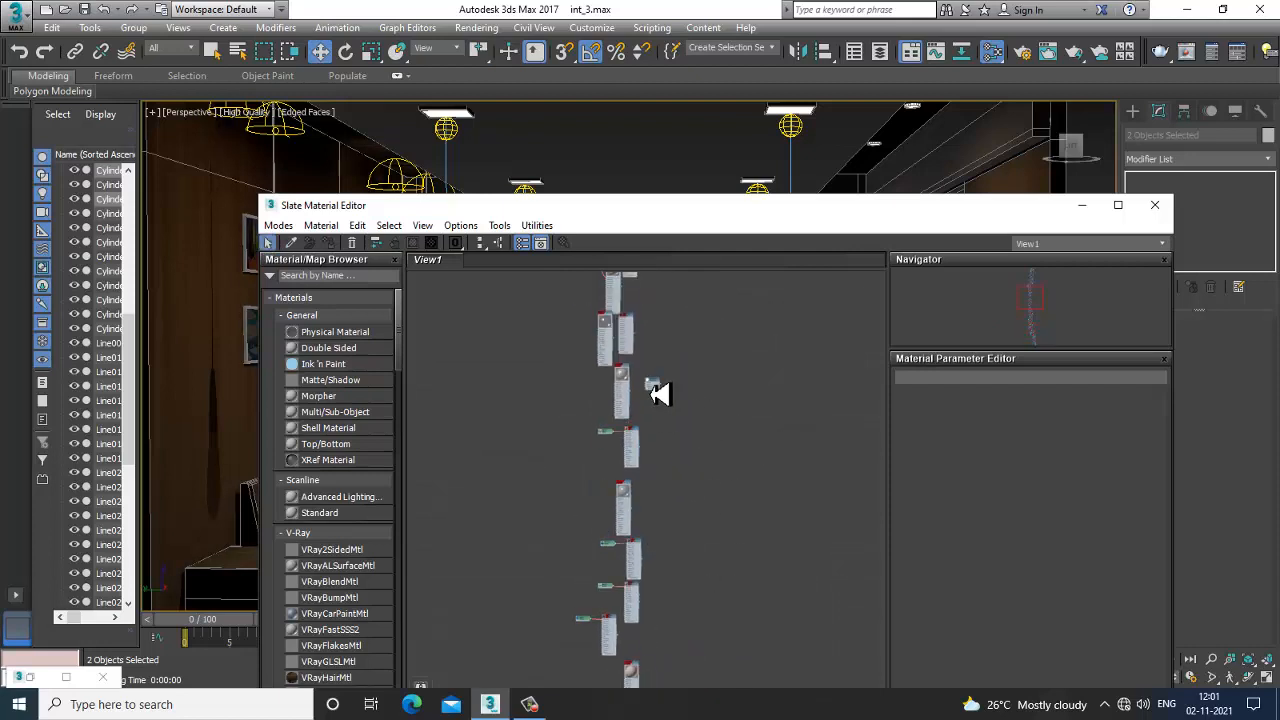
double_click(653, 385)
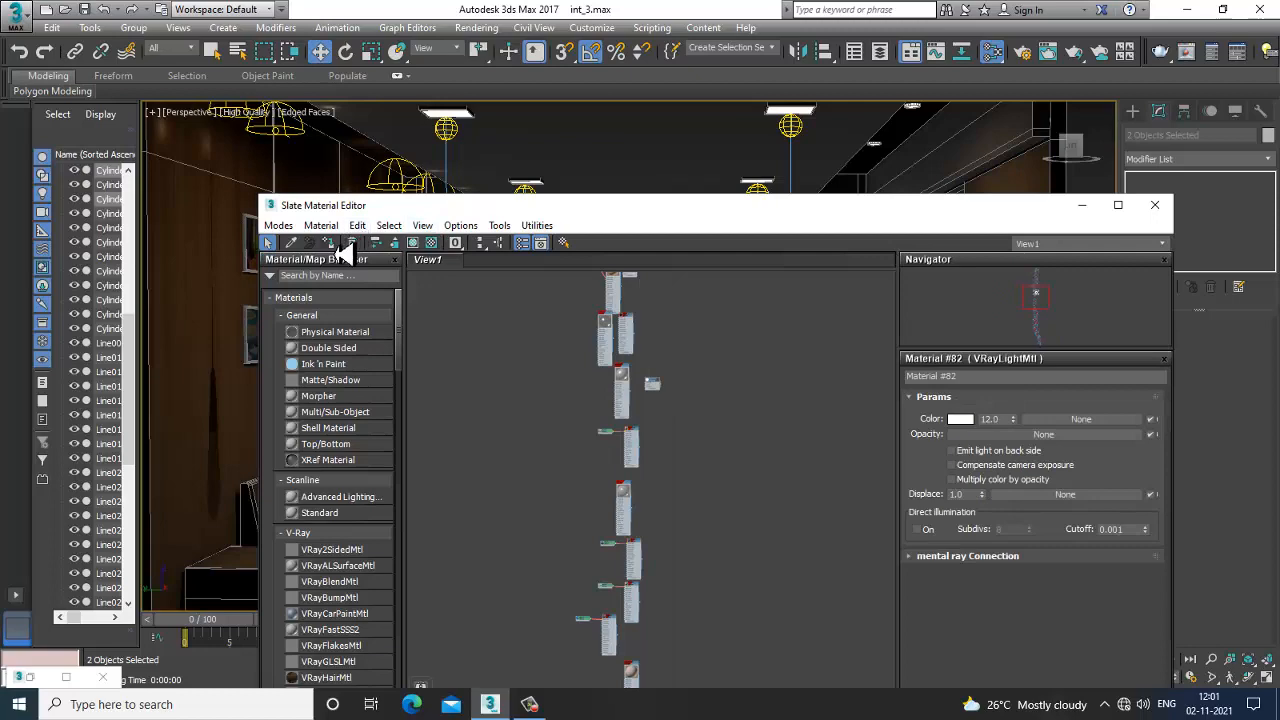
left_click(1082, 205)
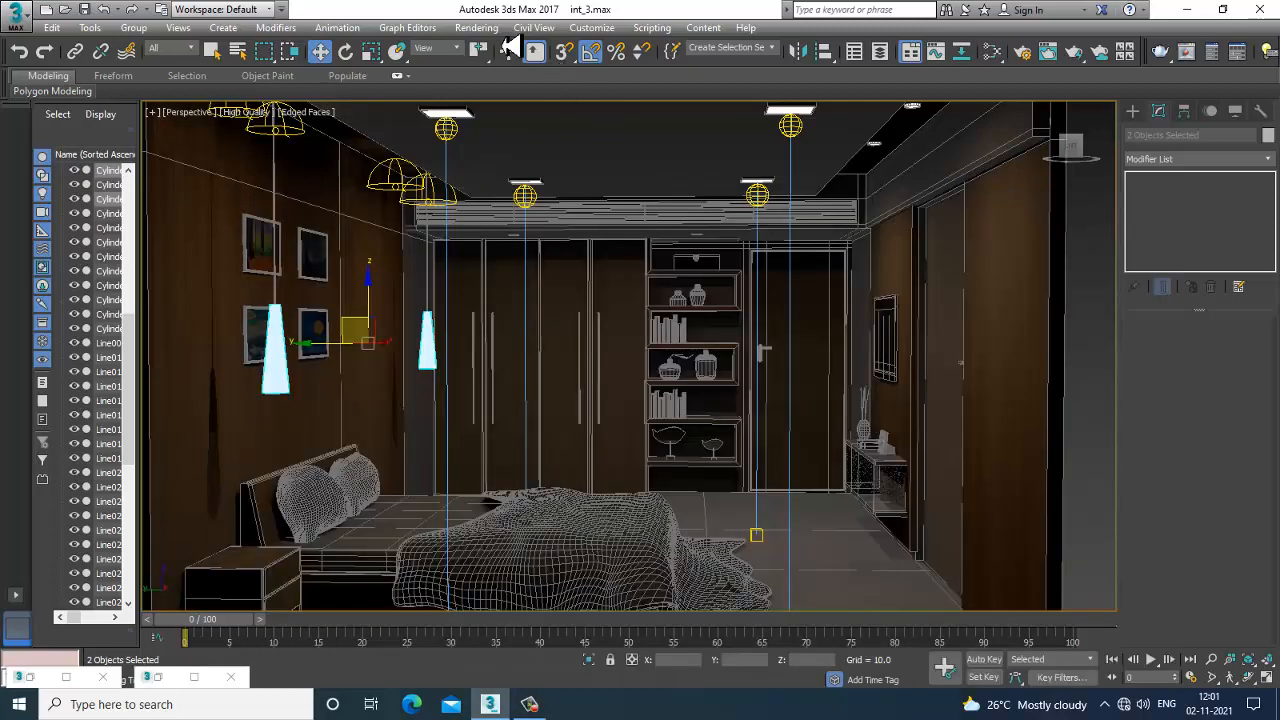
Step: Test-render the bedroom with the light material on the pendant shades, closing the first render early and starting it again
left_click(490, 28)
left_click(490, 47)
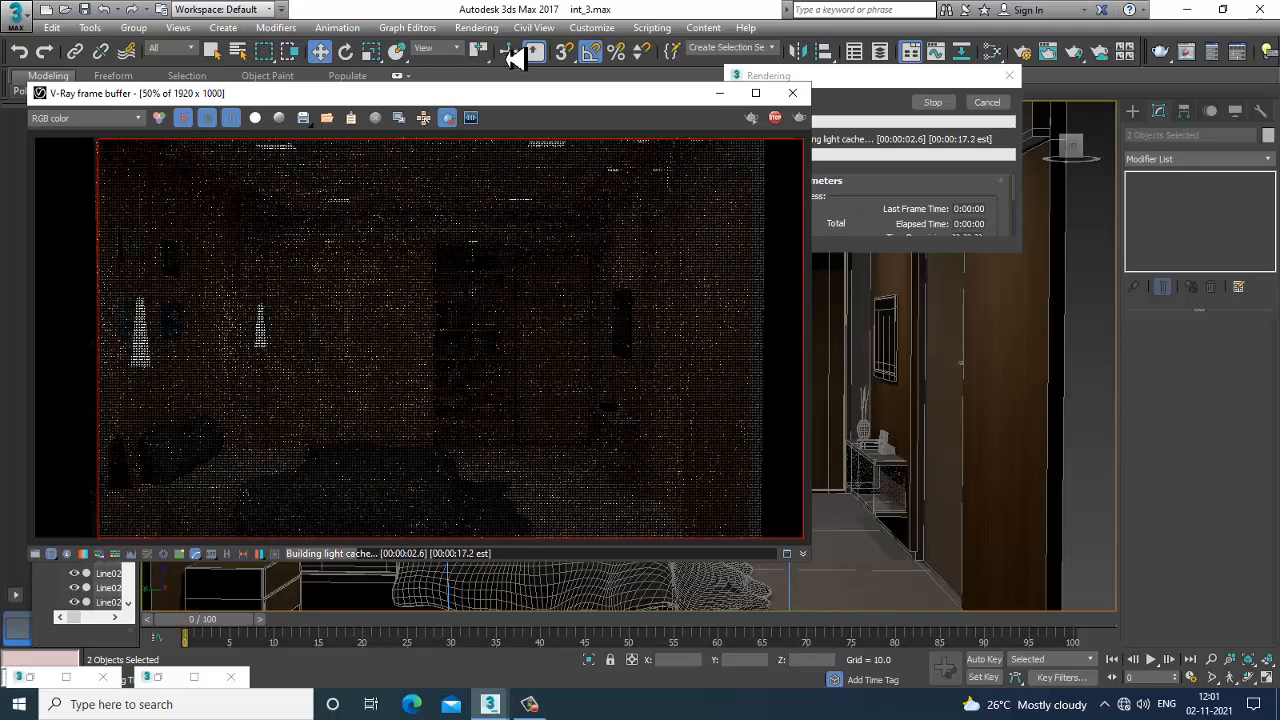
left_click(792, 93)
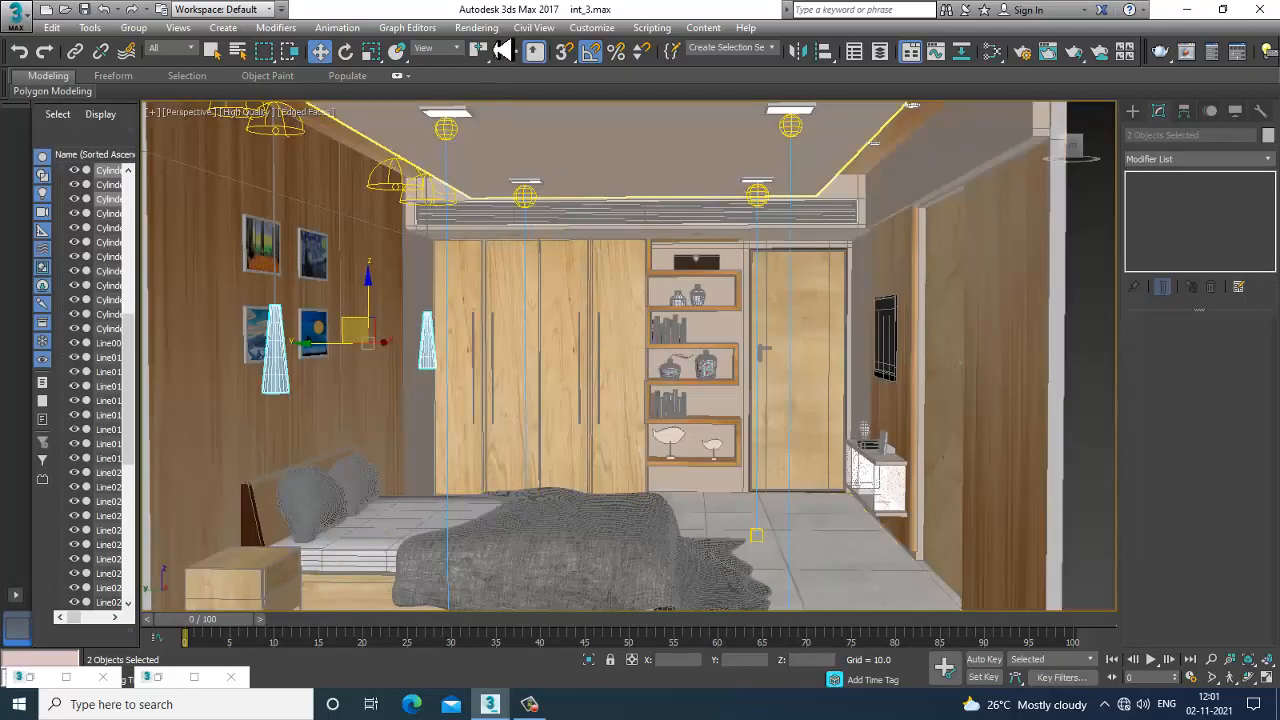
left_click(476, 27)
left_click(490, 47)
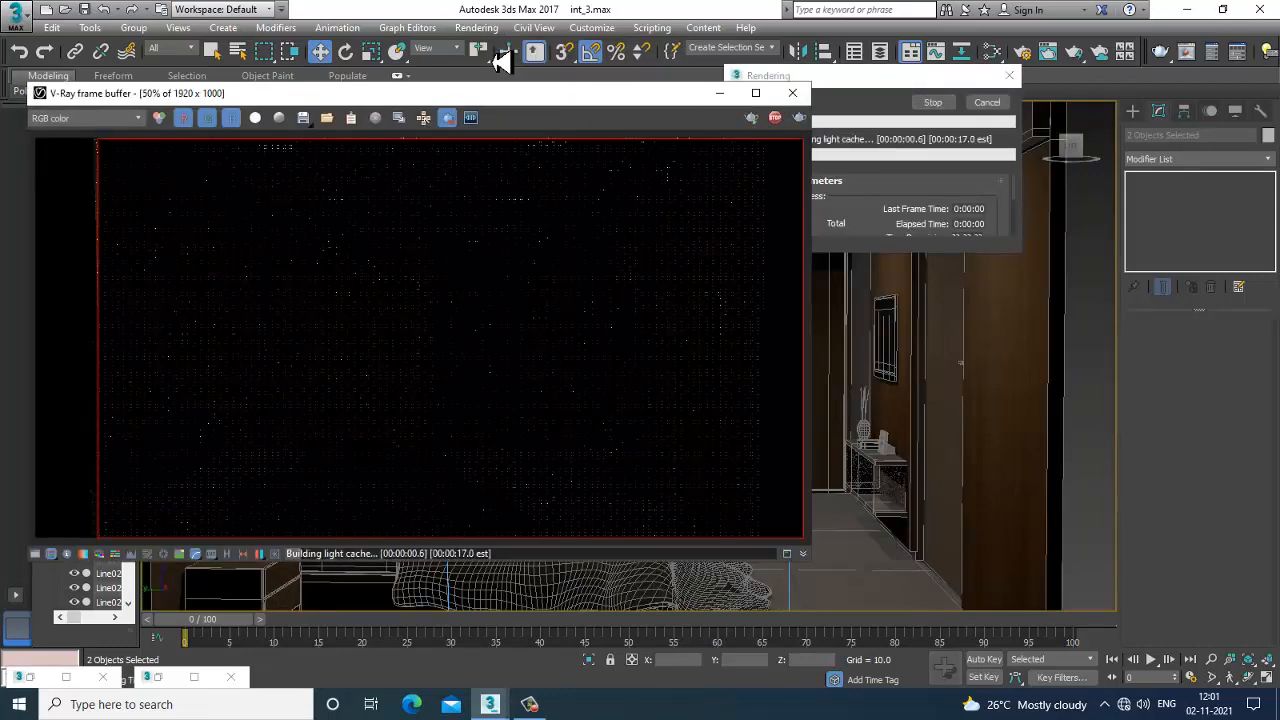